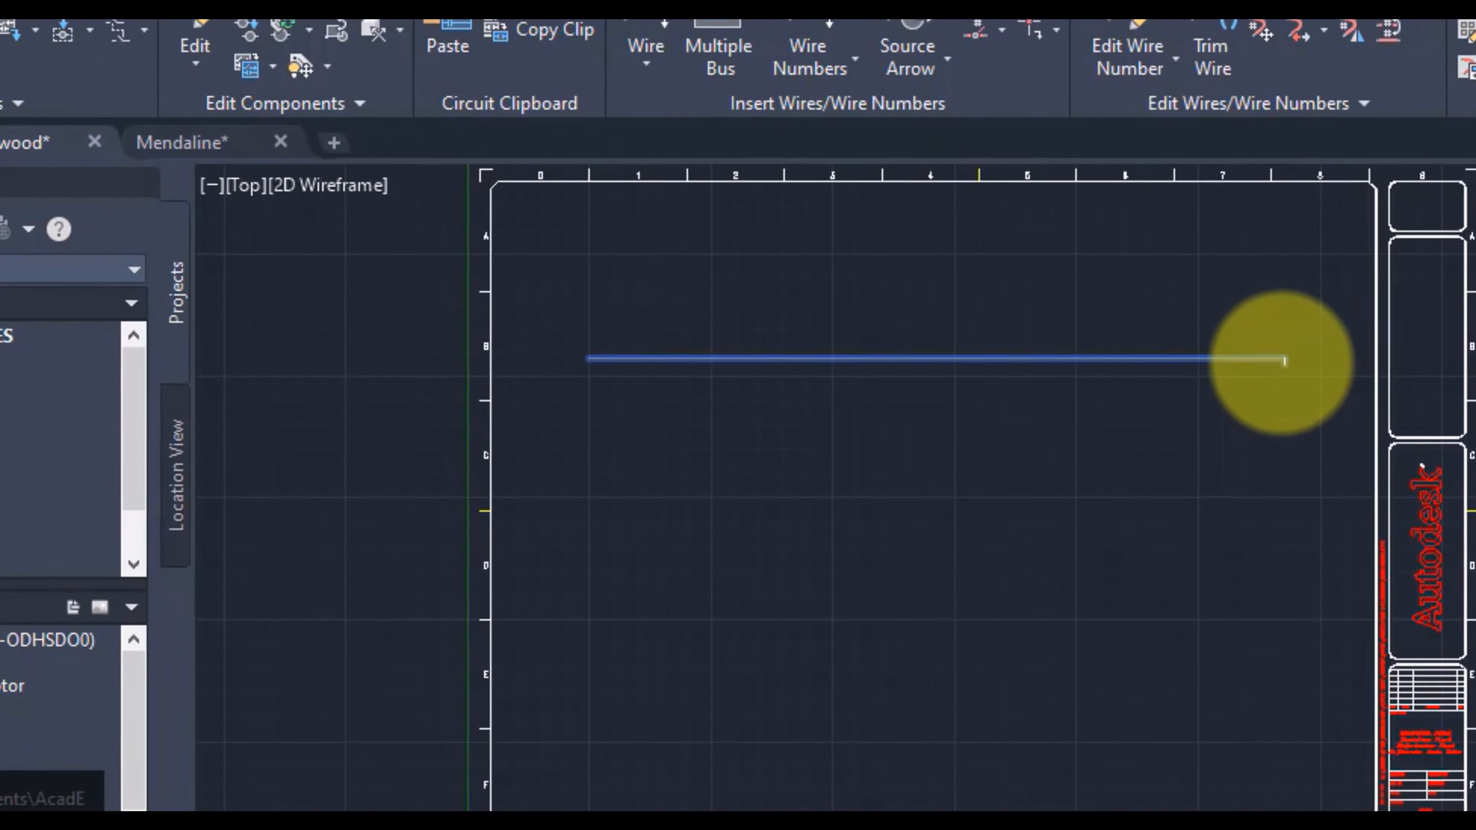
Step: Draw three parallel horizontal wires of nearly equal length across the sheet, one below the other
{"action": "left_click", "coordinate": [1251, 362]}
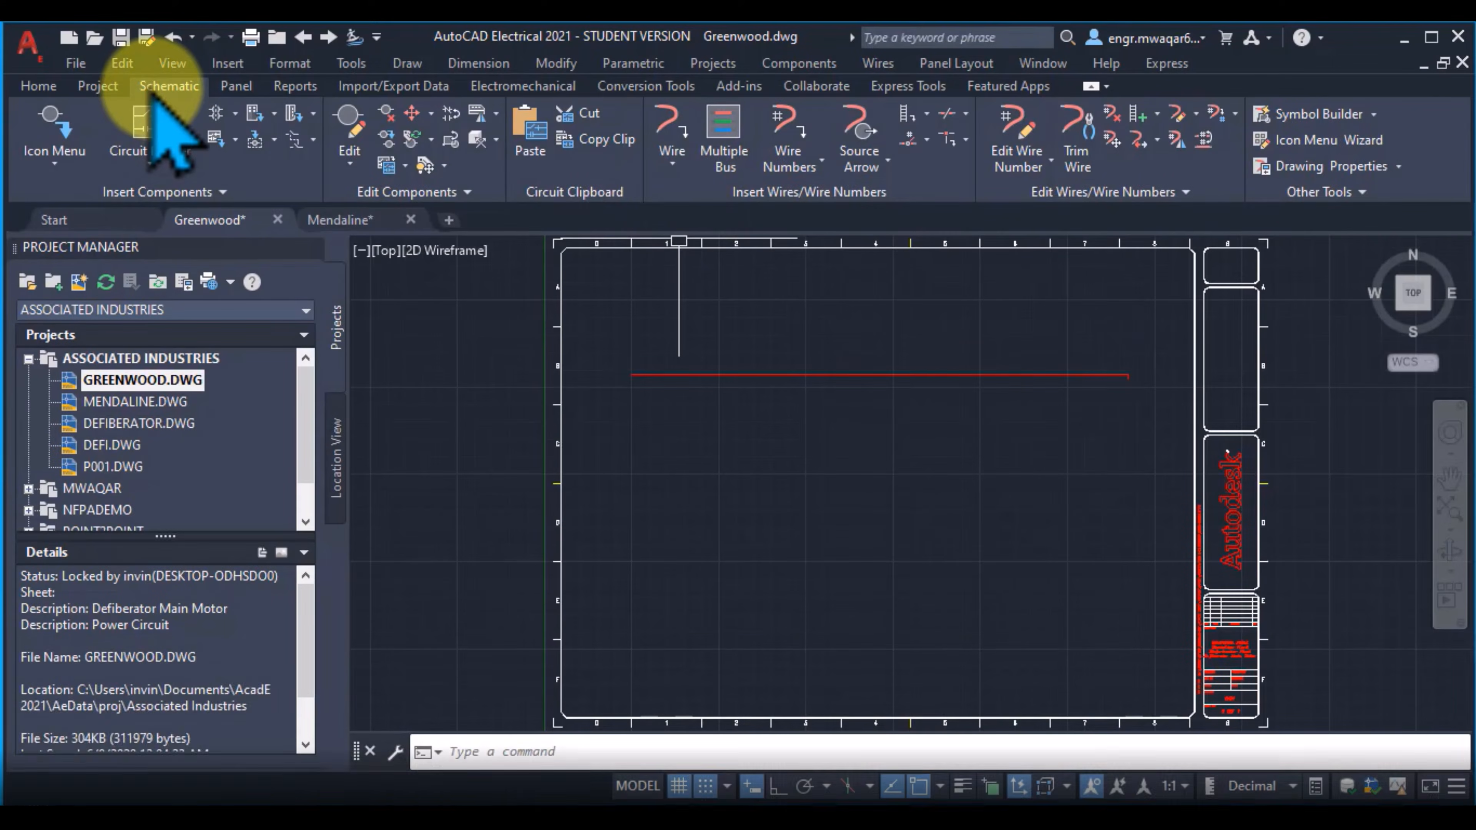
{"action": "left_click", "coordinate": [419, 166]}
{"action": "left_click", "coordinate": [674, 169]}
{"action": "left_click", "coordinate": [709, 244]}
{"action": "left_click", "coordinate": [638, 478]}
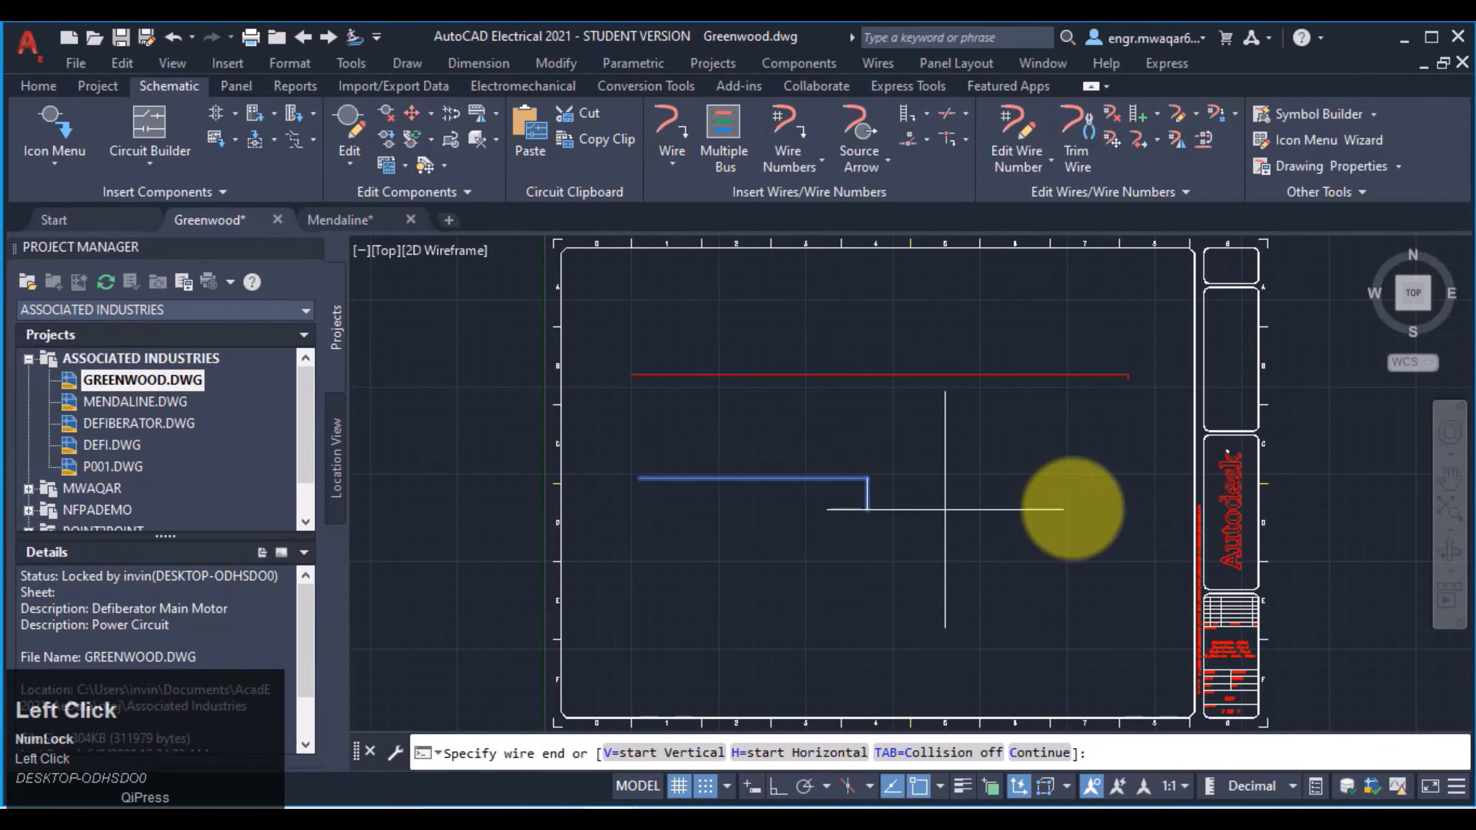
{"action": "left_click", "coordinate": [1133, 477]}
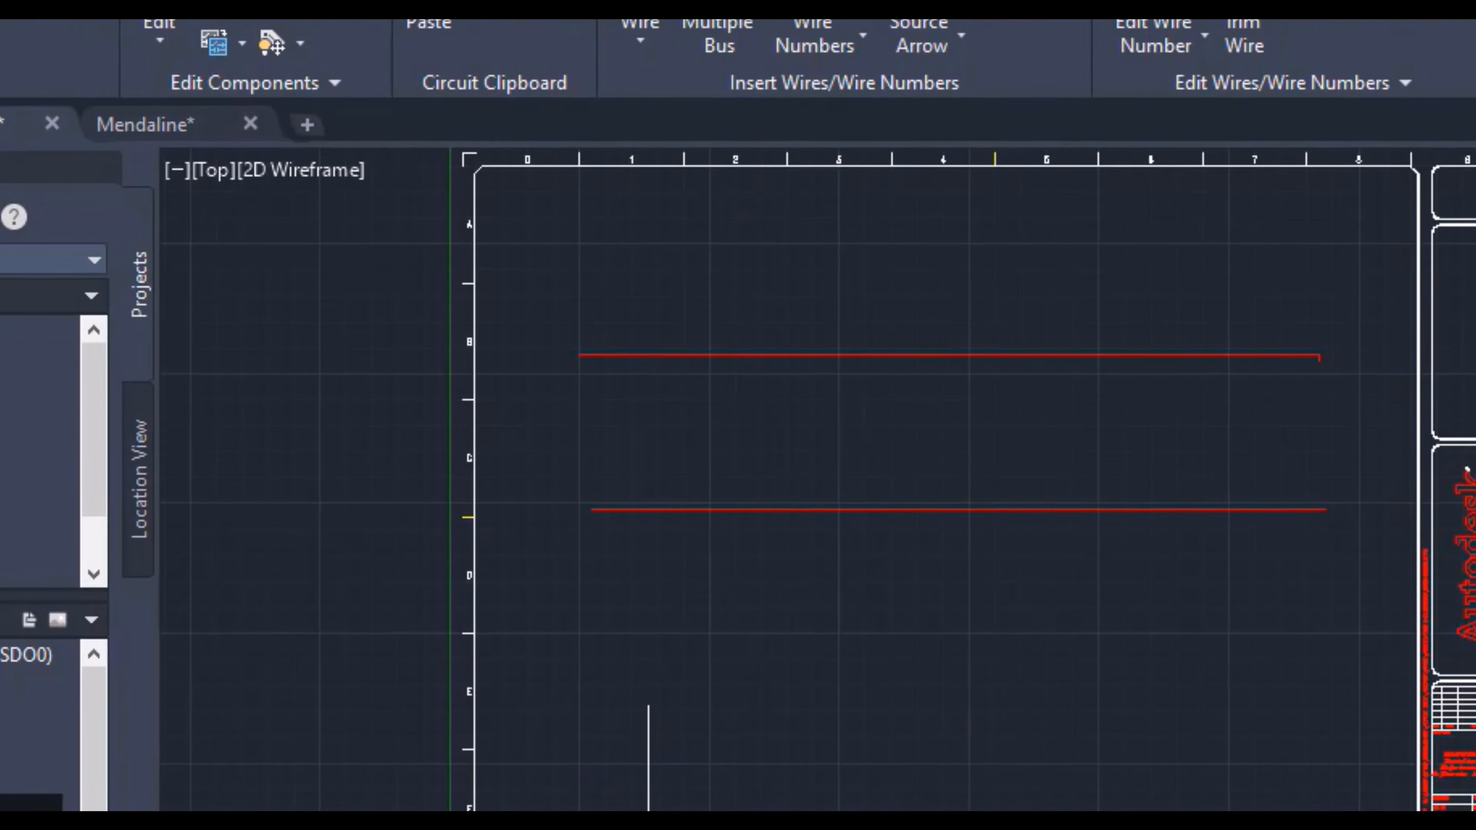
{"action": "left_click", "coordinate": [584, 658]}
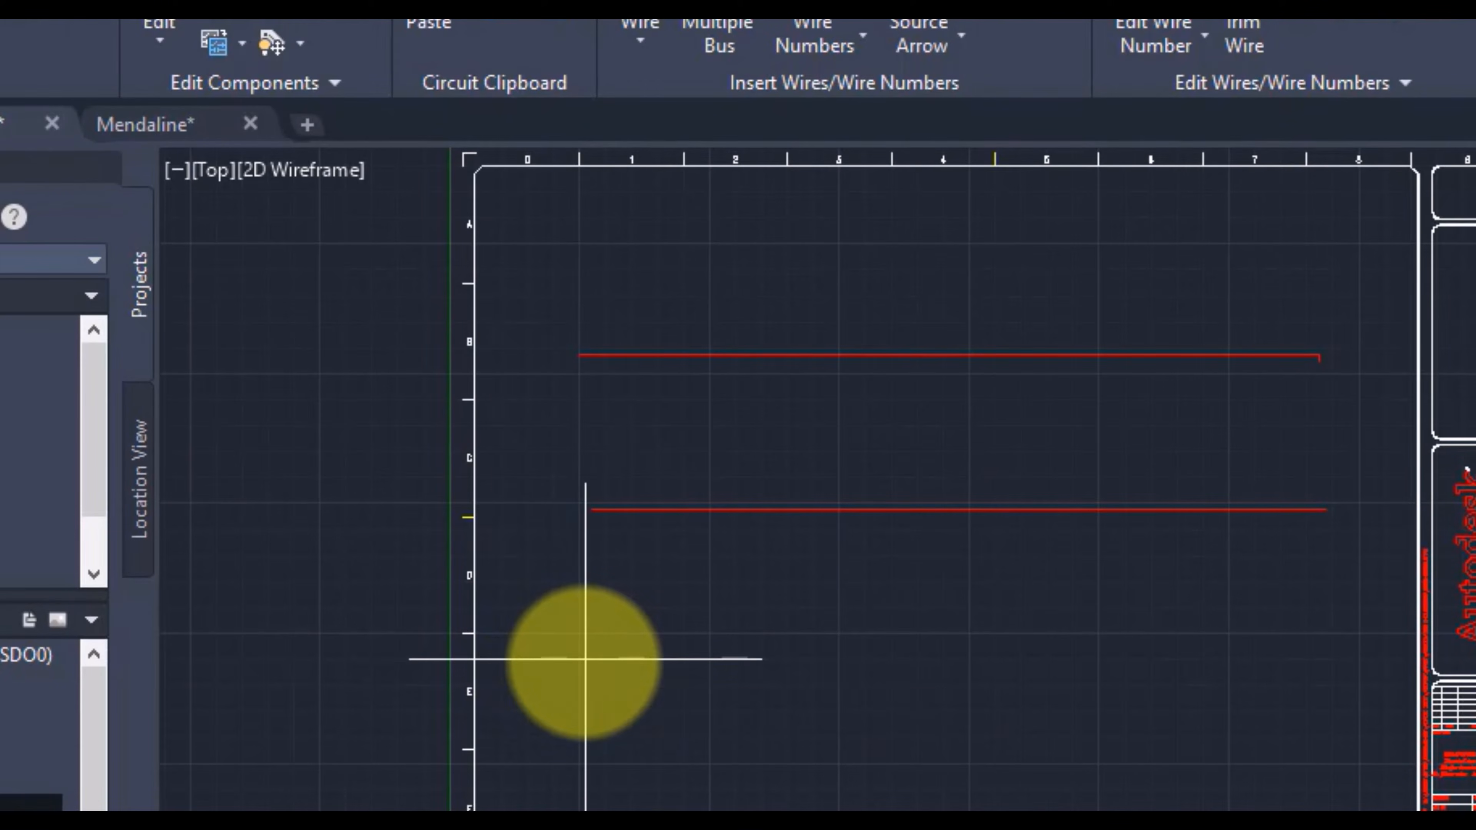
{"action": "left_click", "coordinate": [1330, 659]}
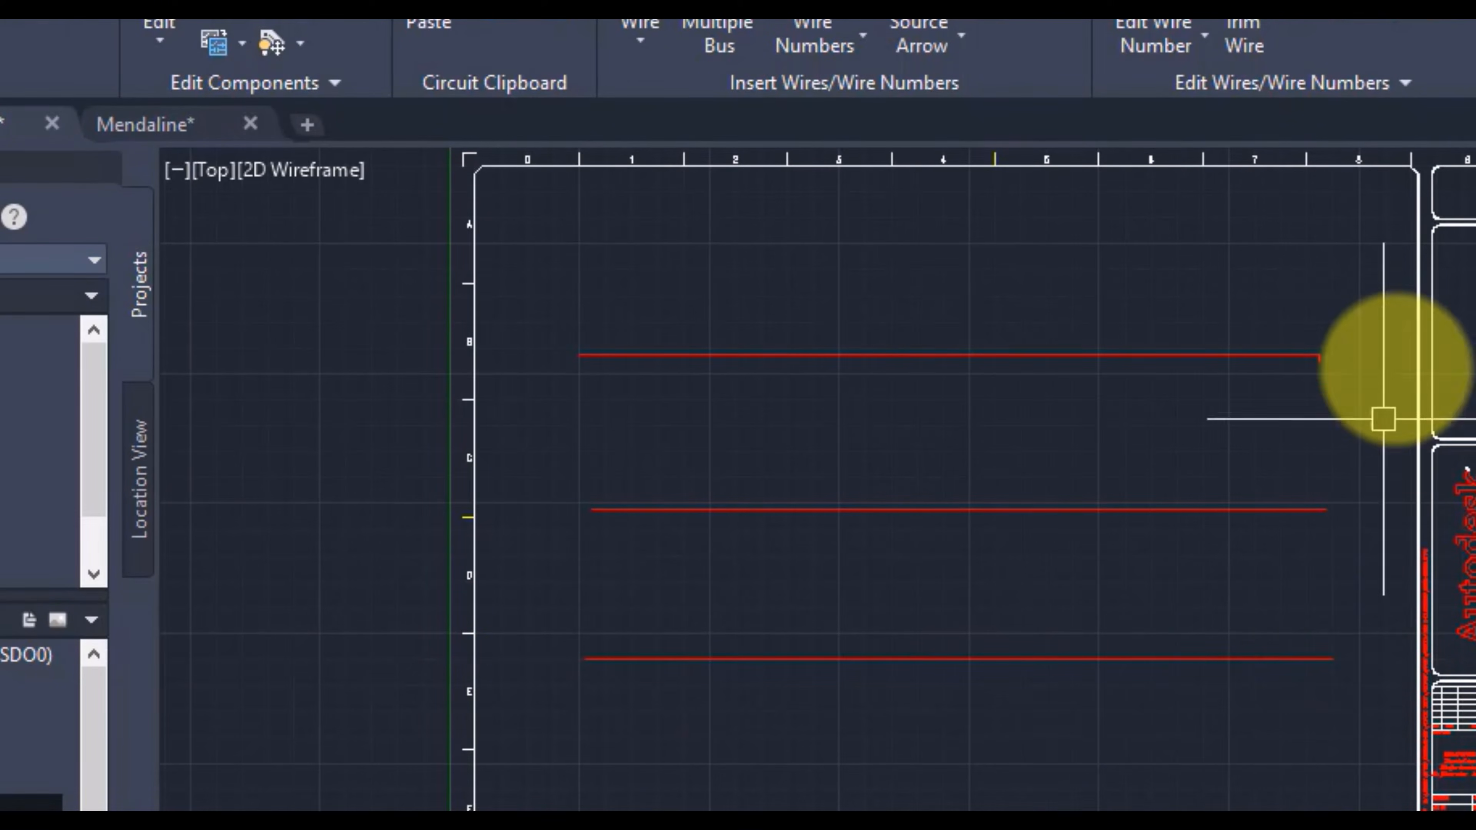
Step: Delete all three parallel horizontal wires together
{"action": "left_click", "coordinate": [1348, 300]}
{"action": "left_click", "coordinate": [835, 628]}
{"action": "key", "text": "Delete"}
Step: Draw a single horizontal wire across the upper part of the sheet, between rows A and B
{"action": "left_click", "coordinate": [577, 276]}
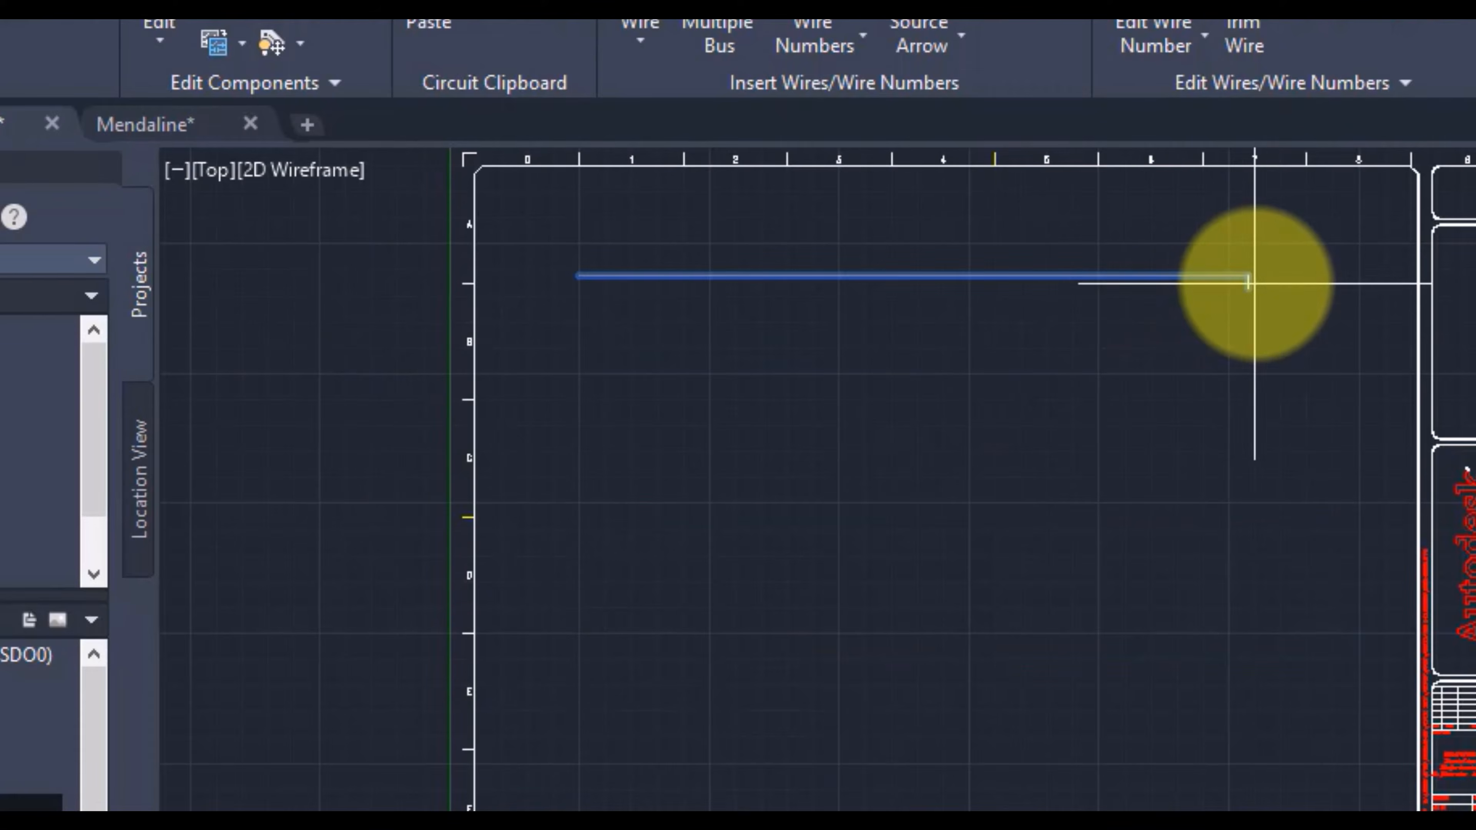
{"action": "left_click", "coordinate": [1268, 276]}
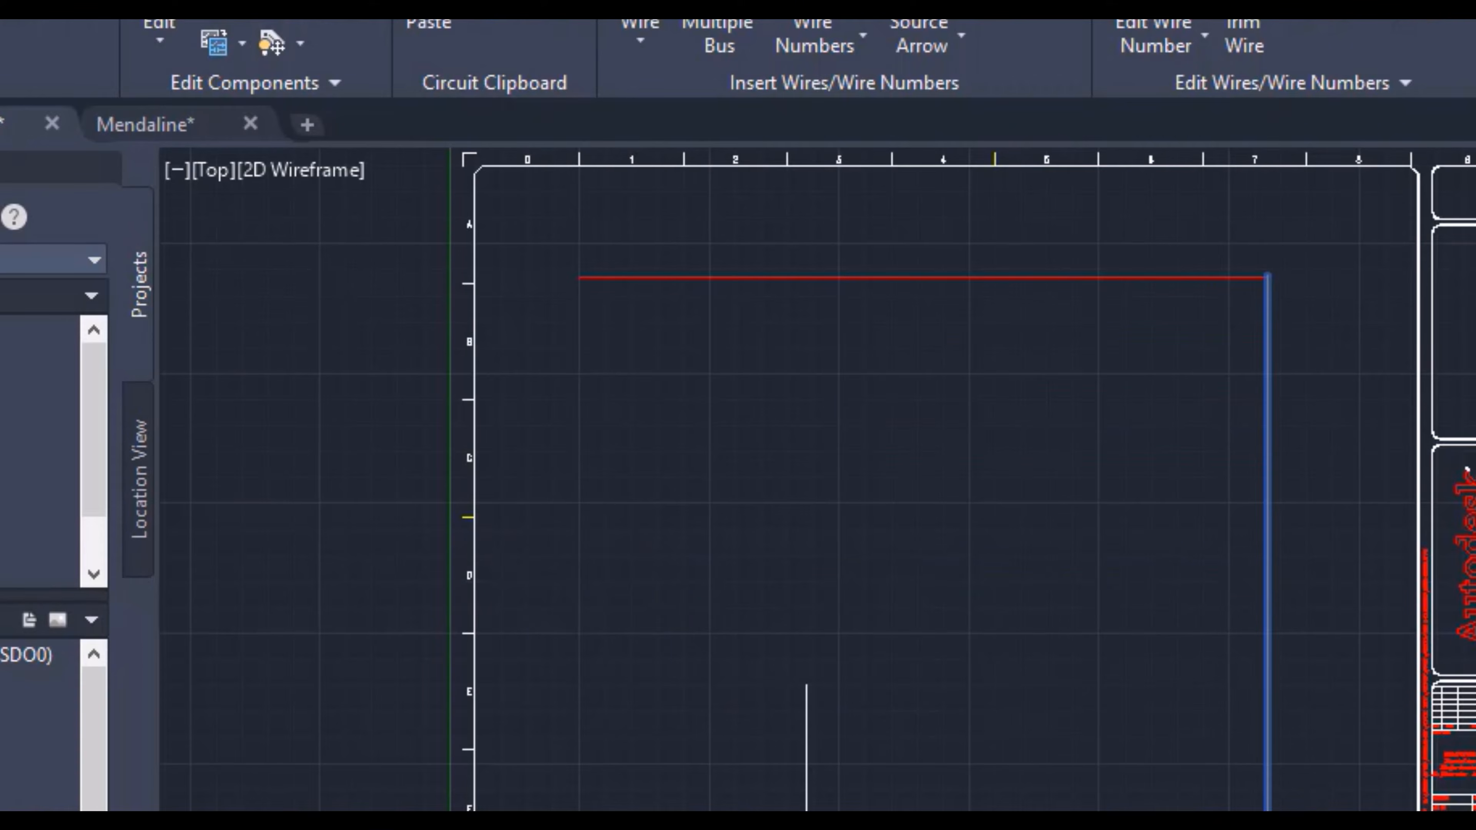
{"action": "key", "text": "Escape"}
{"action": "left_click", "coordinate": [640, 22]}
{"action": "left_click", "coordinate": [1268, 278]}
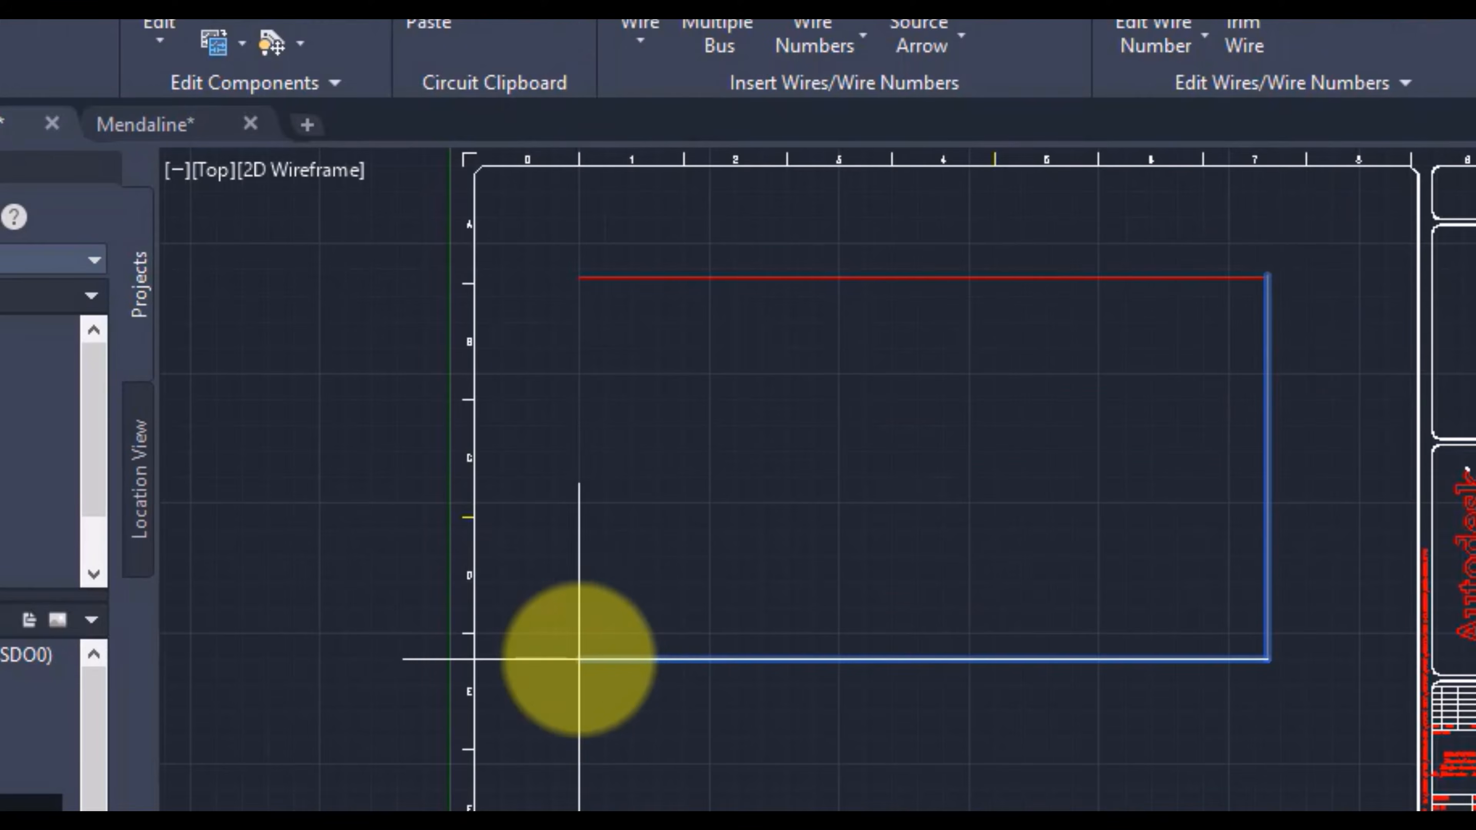
{"action": "key", "text": "Escape"}
{"action": "left_click", "coordinate": [705, 280]}
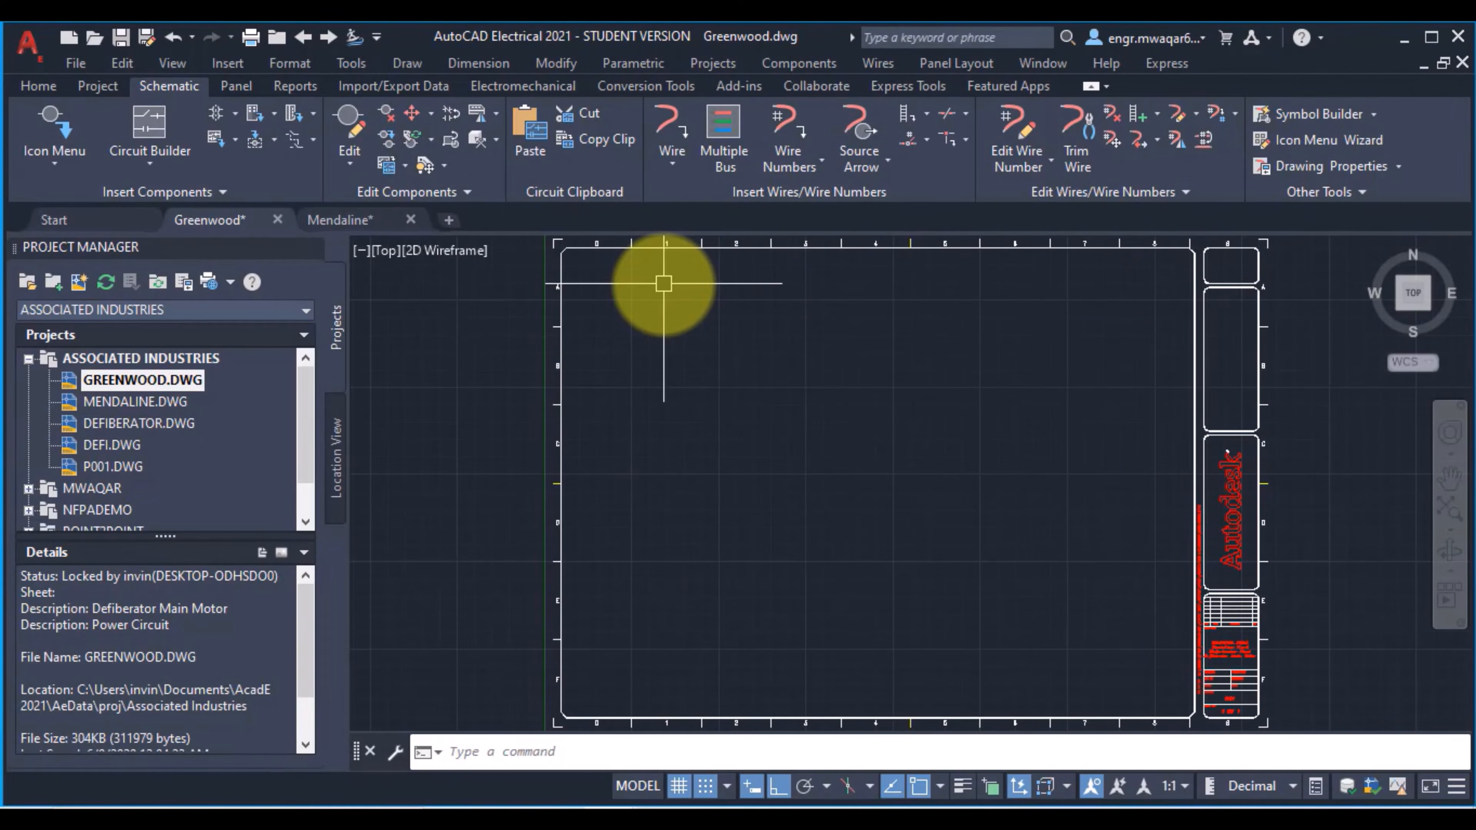
Step: Branch a 22.5 Degree wire off the horizontal wire near its left end and run it straight down to row C
{"action": "left_click", "coordinate": [672, 136]}
{"action": "left_click", "coordinate": [673, 164]}
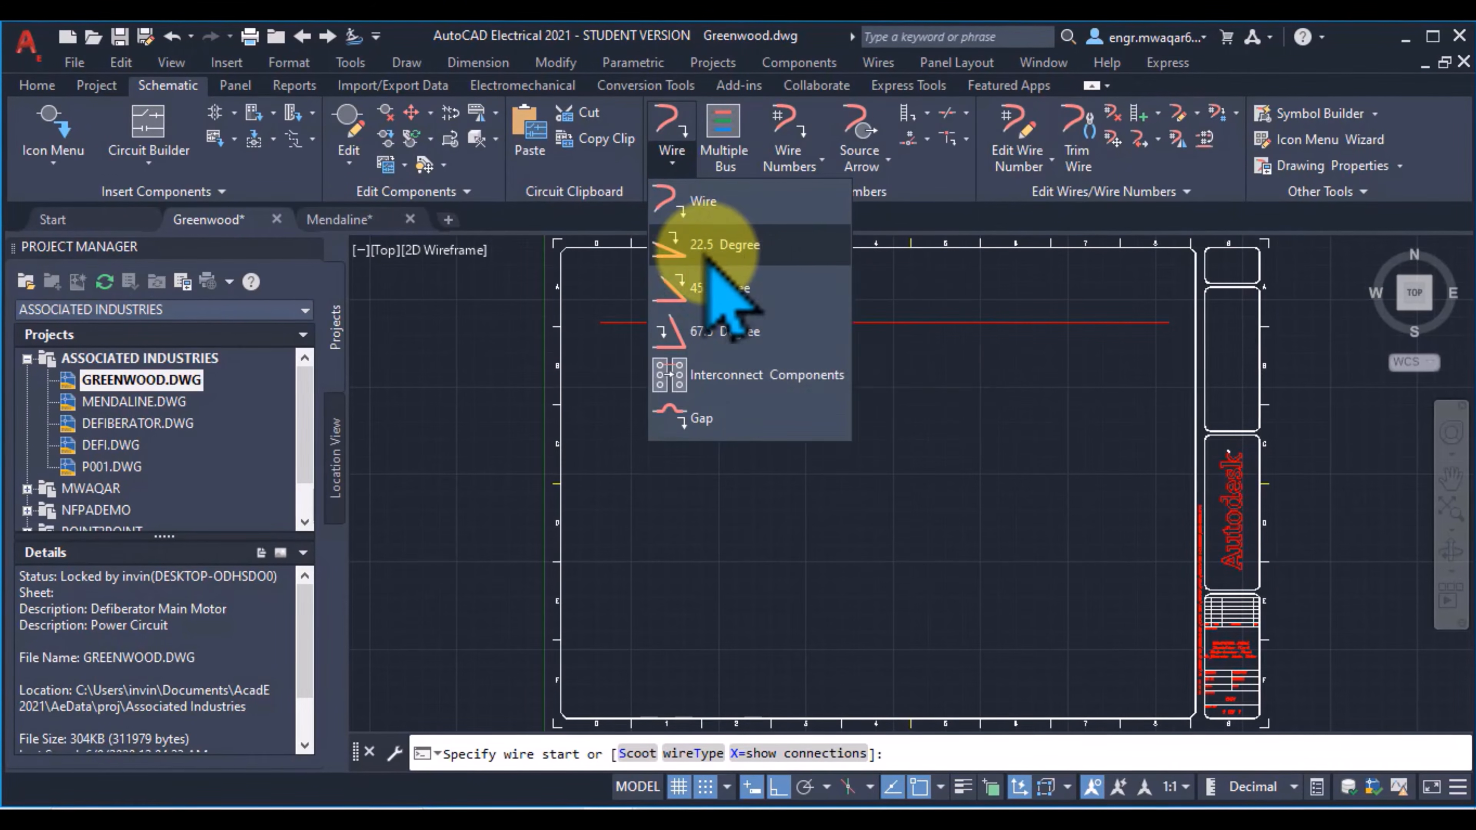
{"action": "left_click", "coordinate": [729, 247]}
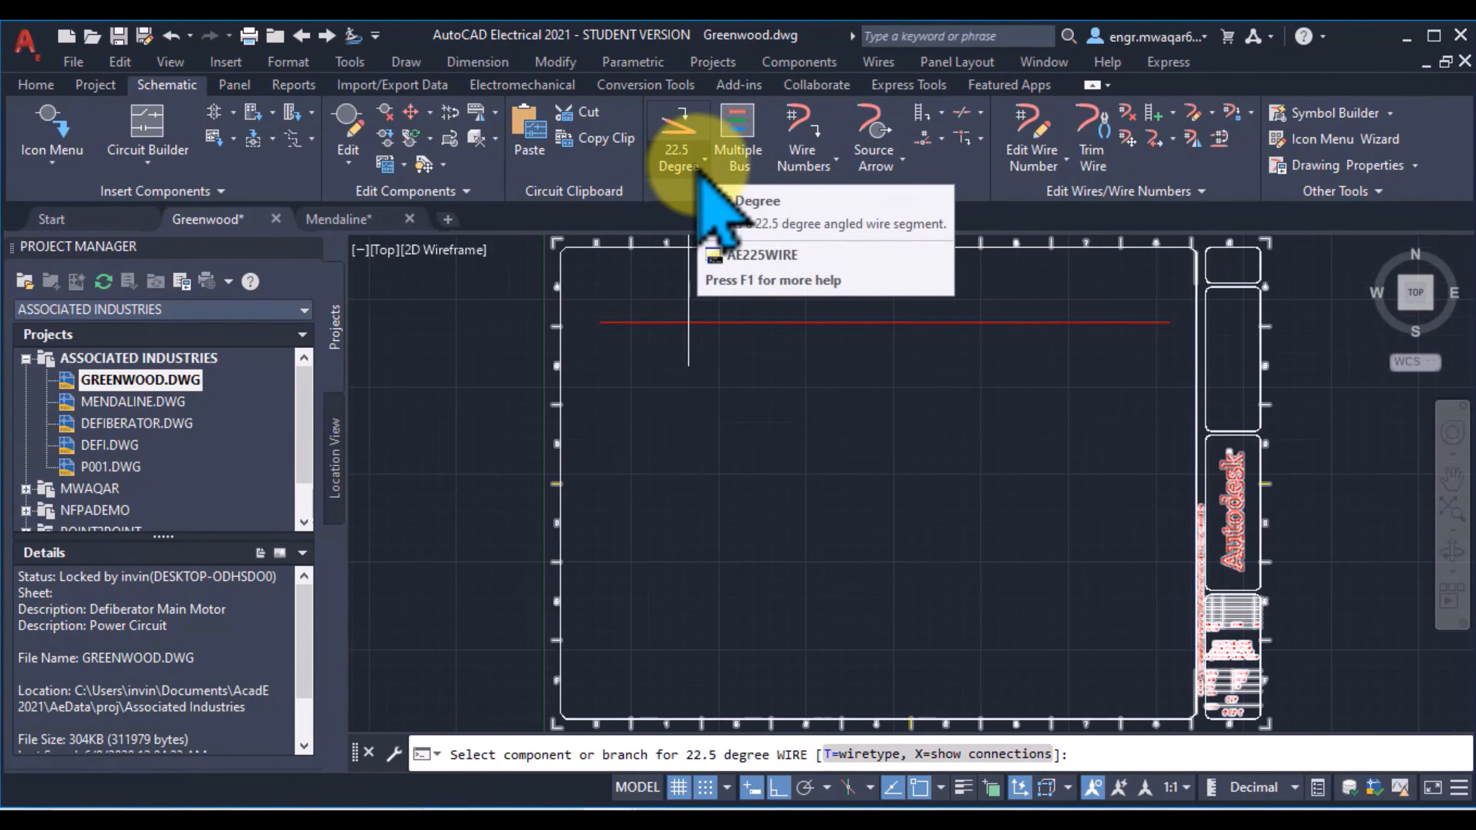
{"action": "left_click", "coordinate": [628, 351]}
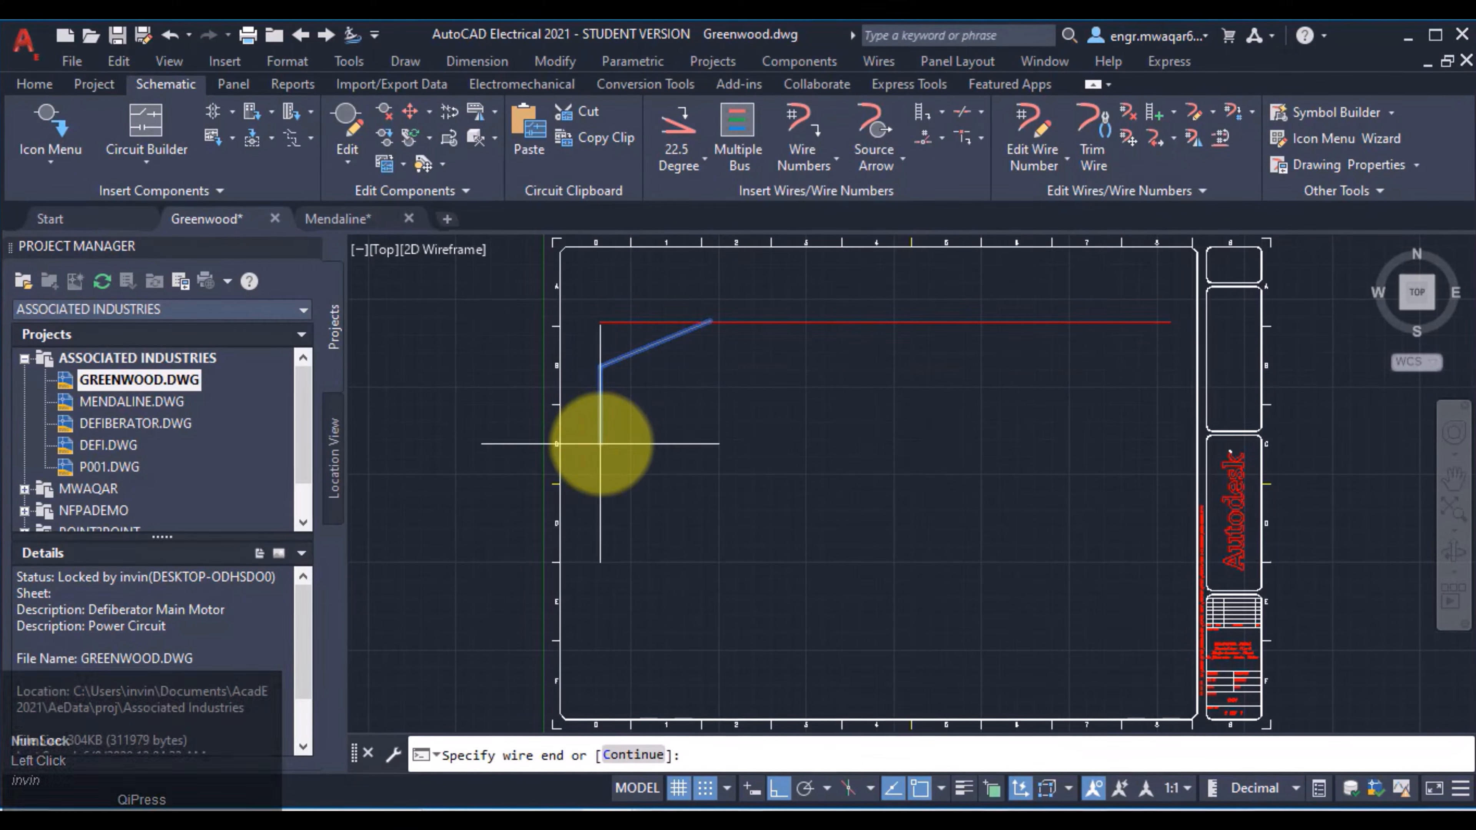
{"action": "left_click", "coordinate": [600, 444]}
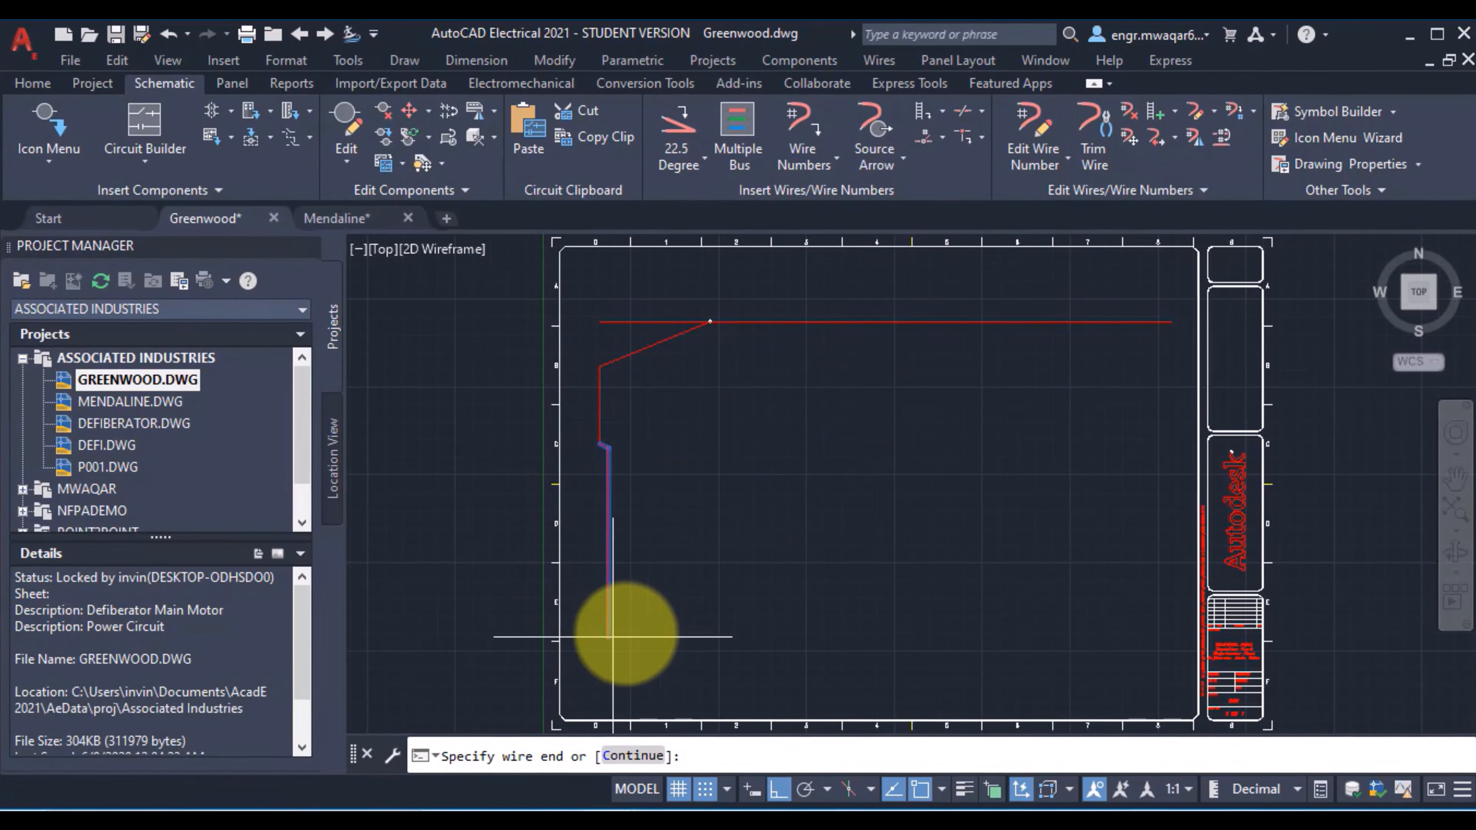
{"action": "left_click", "coordinate": [714, 611]}
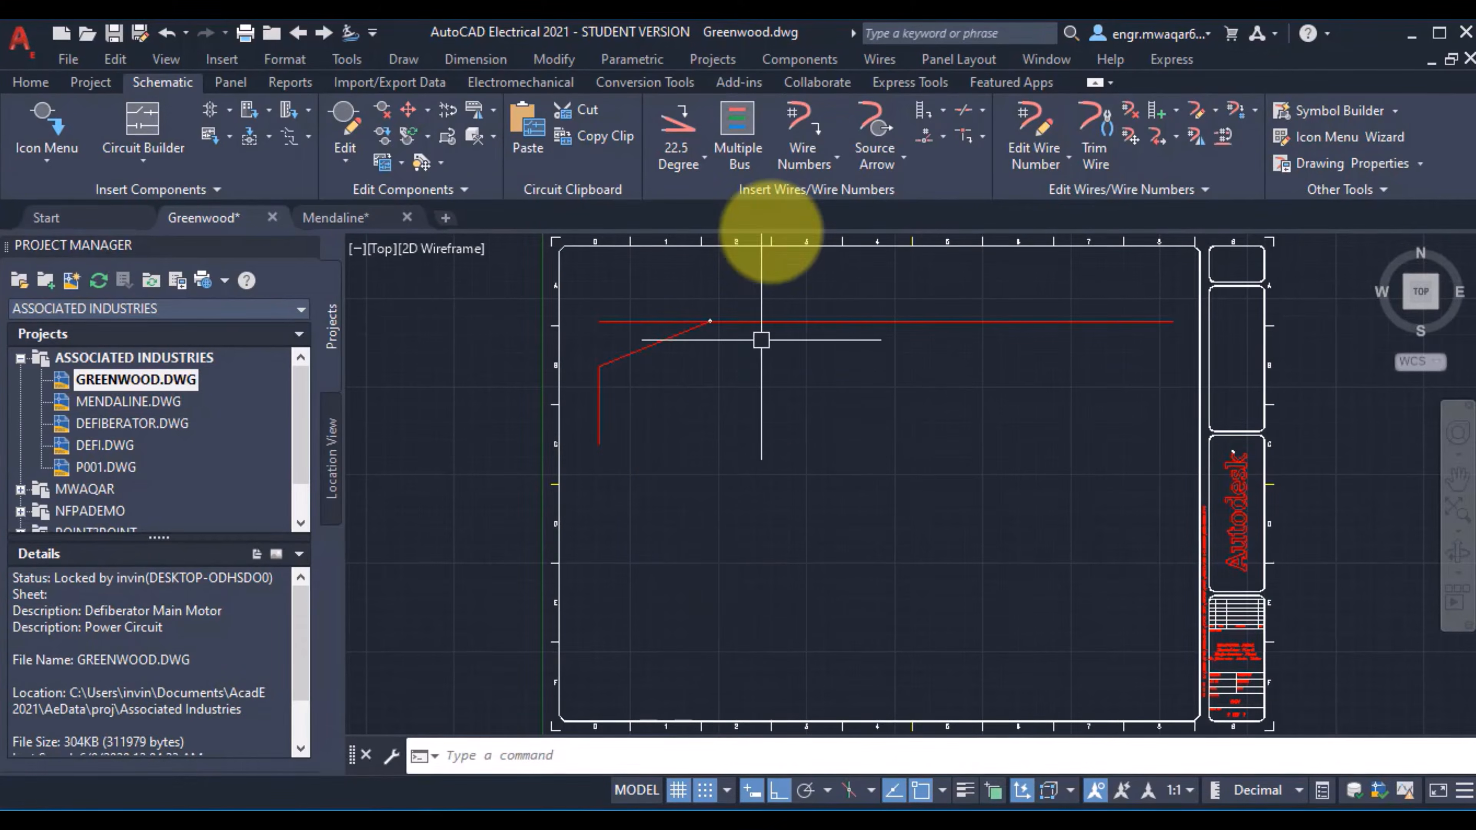
Step: Branch a 45-degree wire near column 3 and a 67.5-degree wire near column 6 down from the horizontal wire
{"action": "left_click", "coordinate": [704, 156]}
{"action": "left_click", "coordinate": [729, 289]}
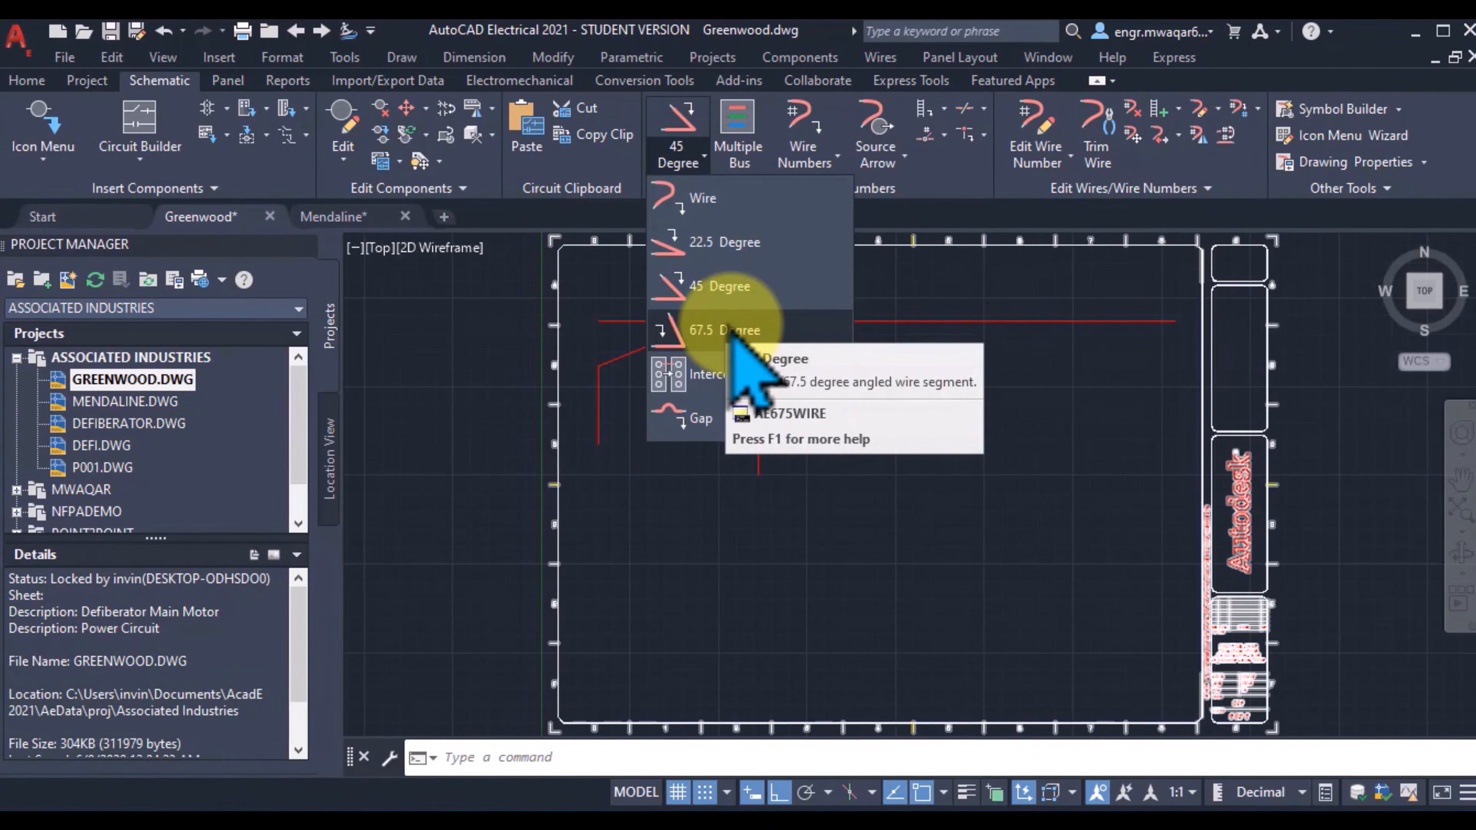
{"action": "left_click", "coordinate": [712, 328]}
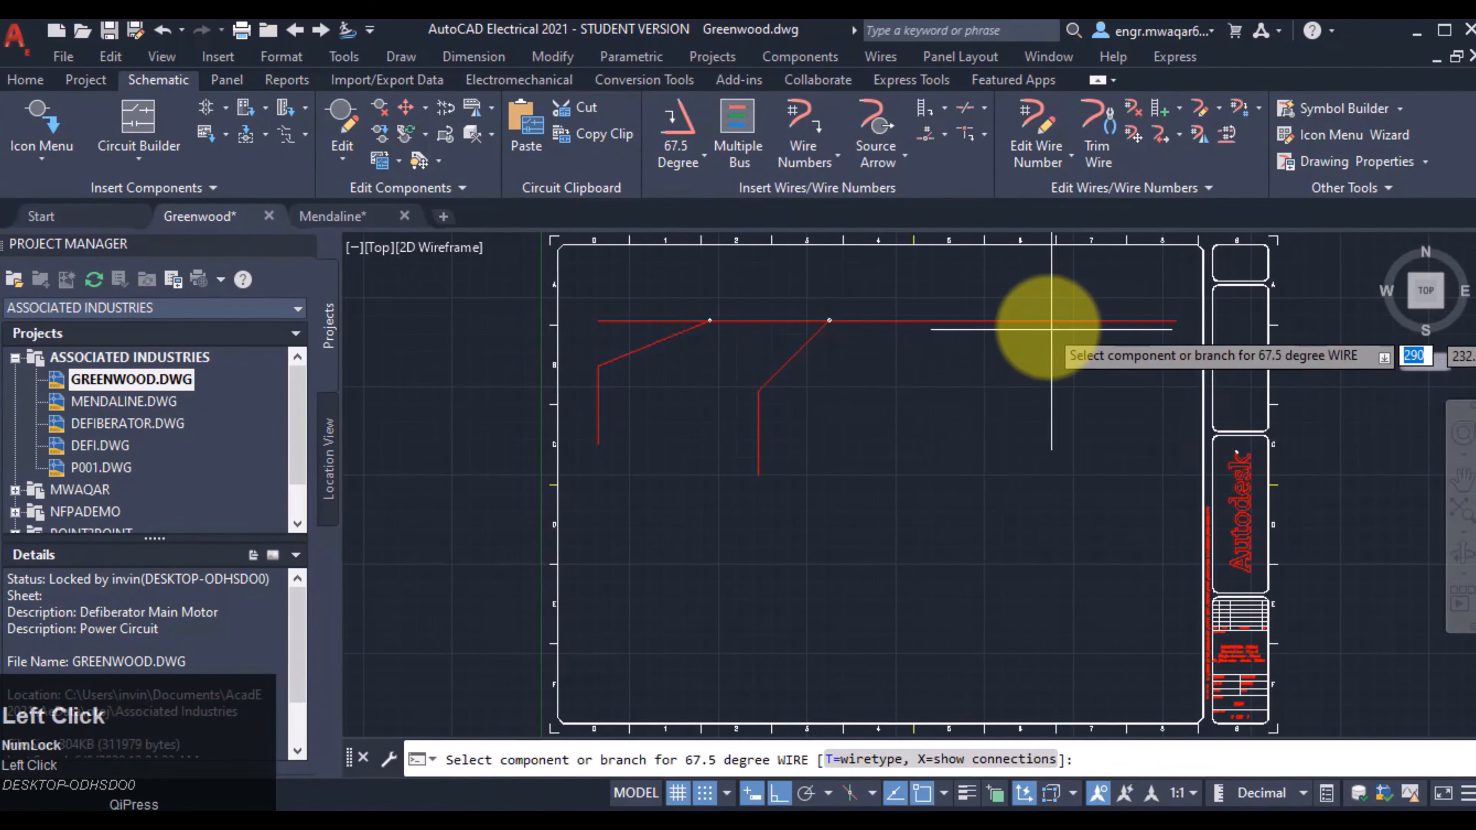
{"action": "left_click", "coordinate": [1039, 320]}
{"action": "left_click", "coordinate": [801, 316]}
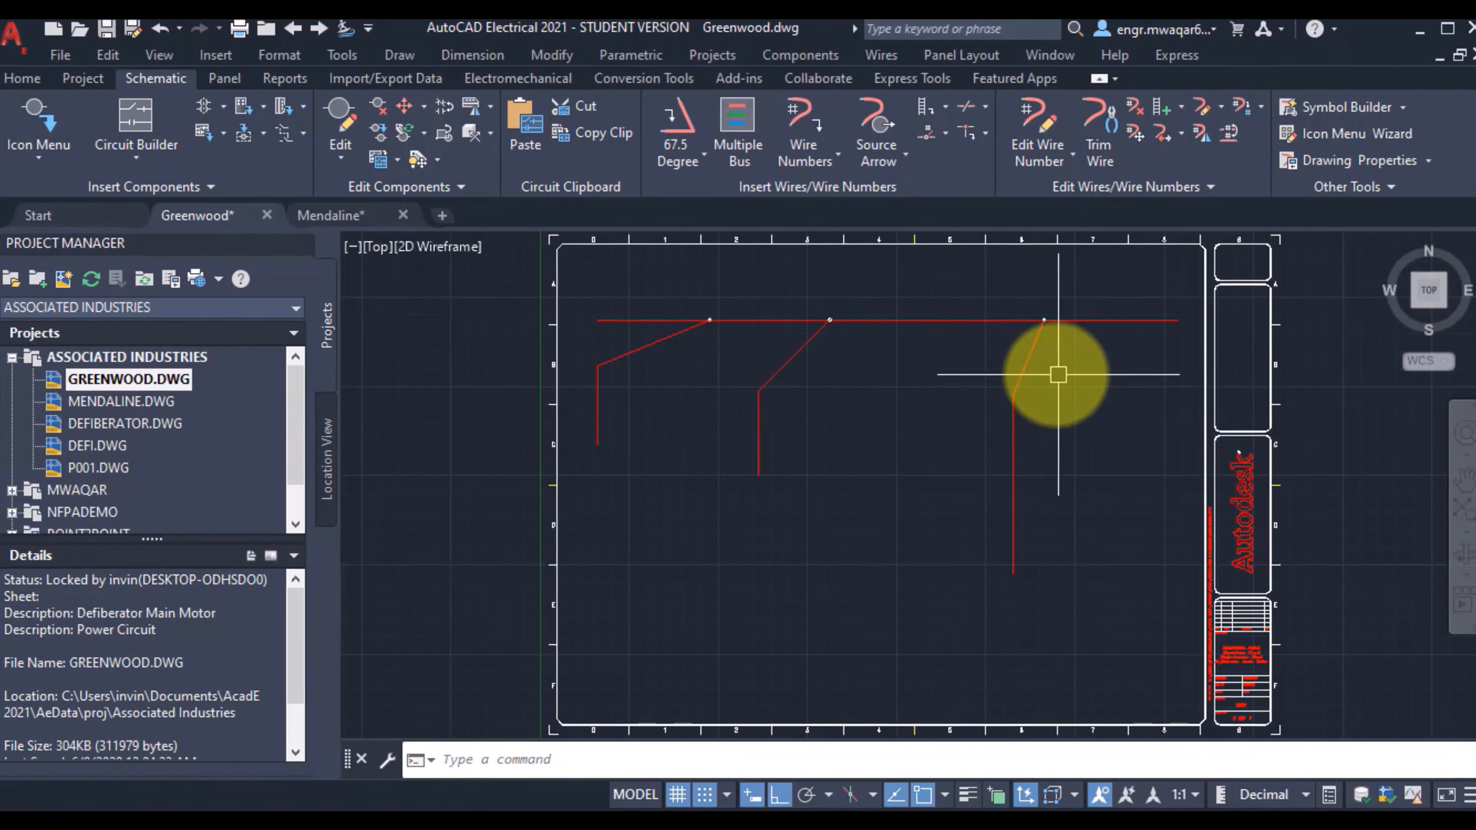
{"action": "scroll", "coordinate": [692, 303], "scroll_direction": "up", "scroll_amount": 2}
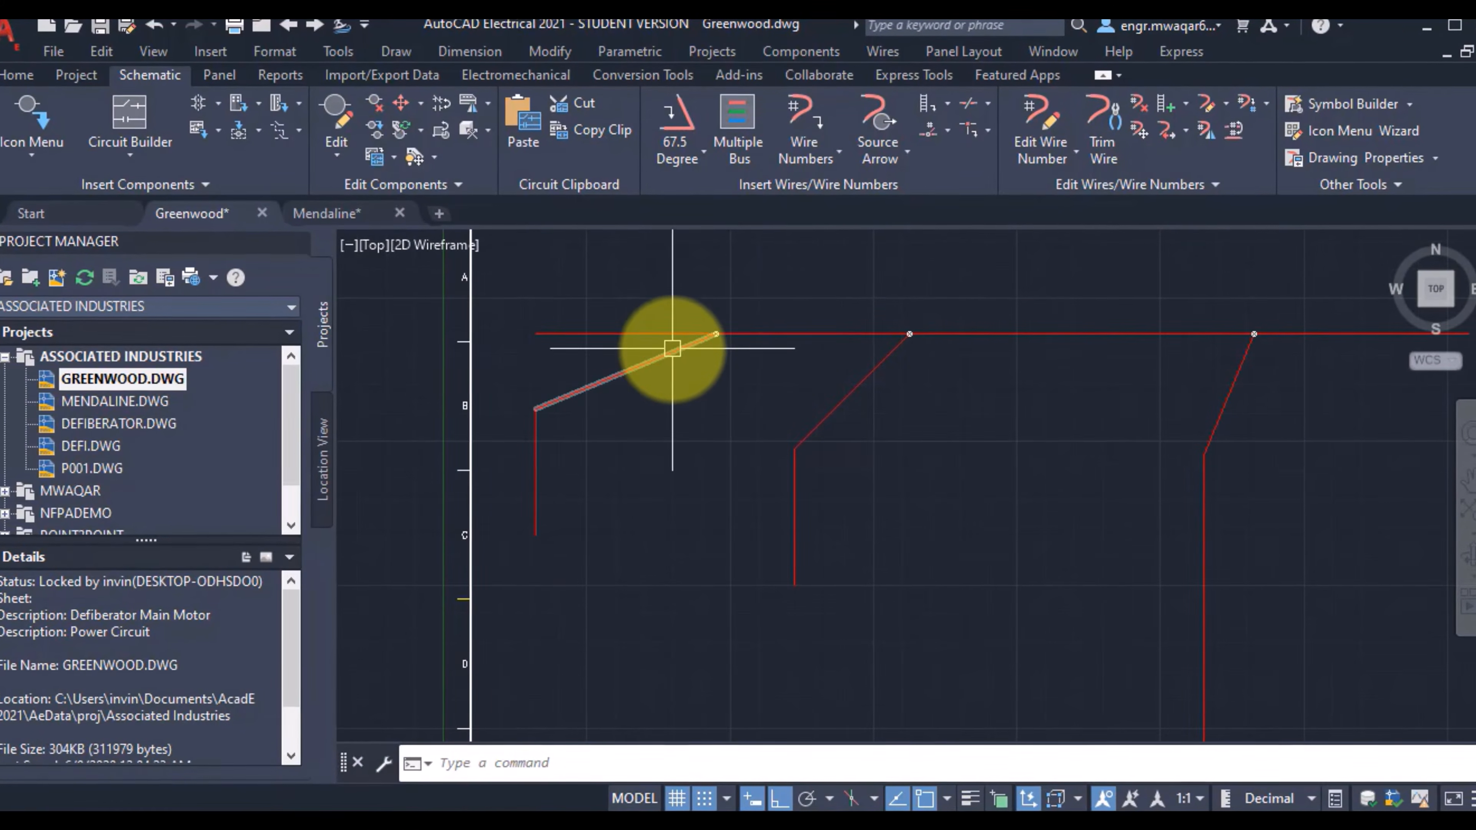
{"action": "scroll", "coordinate": [669, 344], "scroll_direction": "up", "scroll_amount": 3}
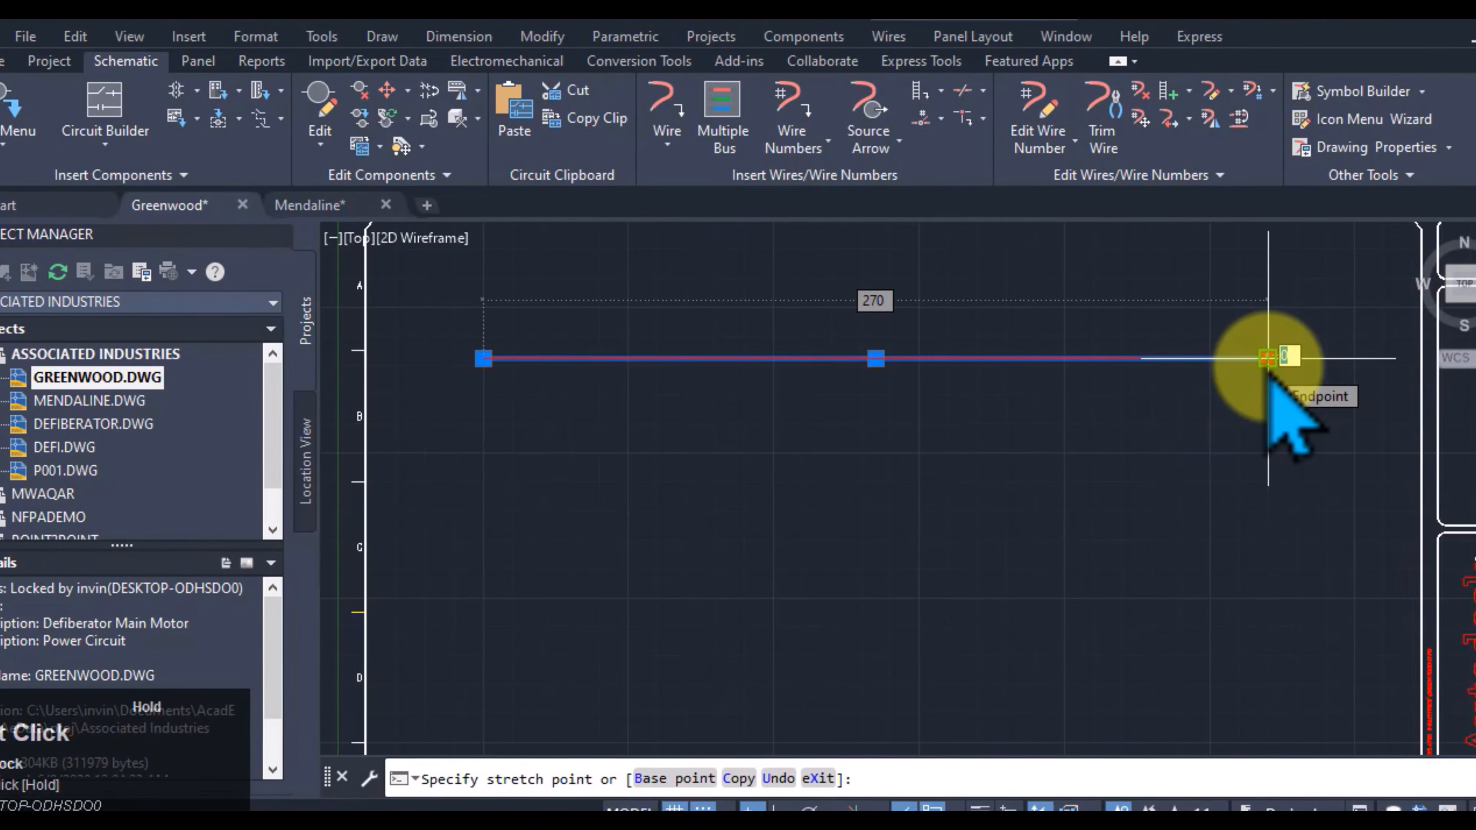
Step: Stretch the 270-long horizontal wire's right endpoint downward into a slant and pull that endpoint back toward the wire's start
{"action": "left_click_drag", "start_coordinate": [1271, 359], "coordinate": [1223, 638]}
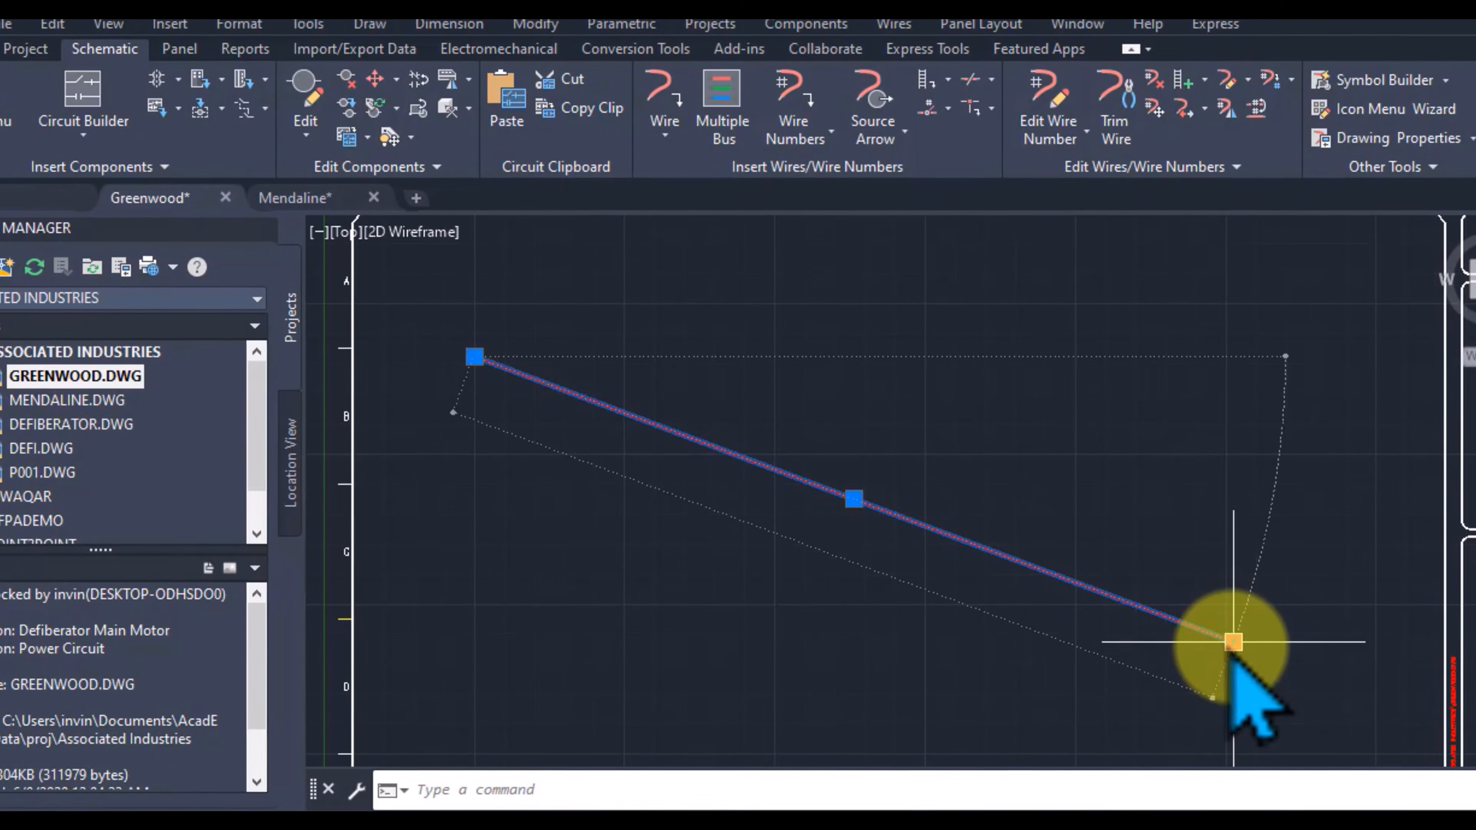
{"action": "left_click_drag", "start_coordinate": [1231, 641], "coordinate": [808, 422]}
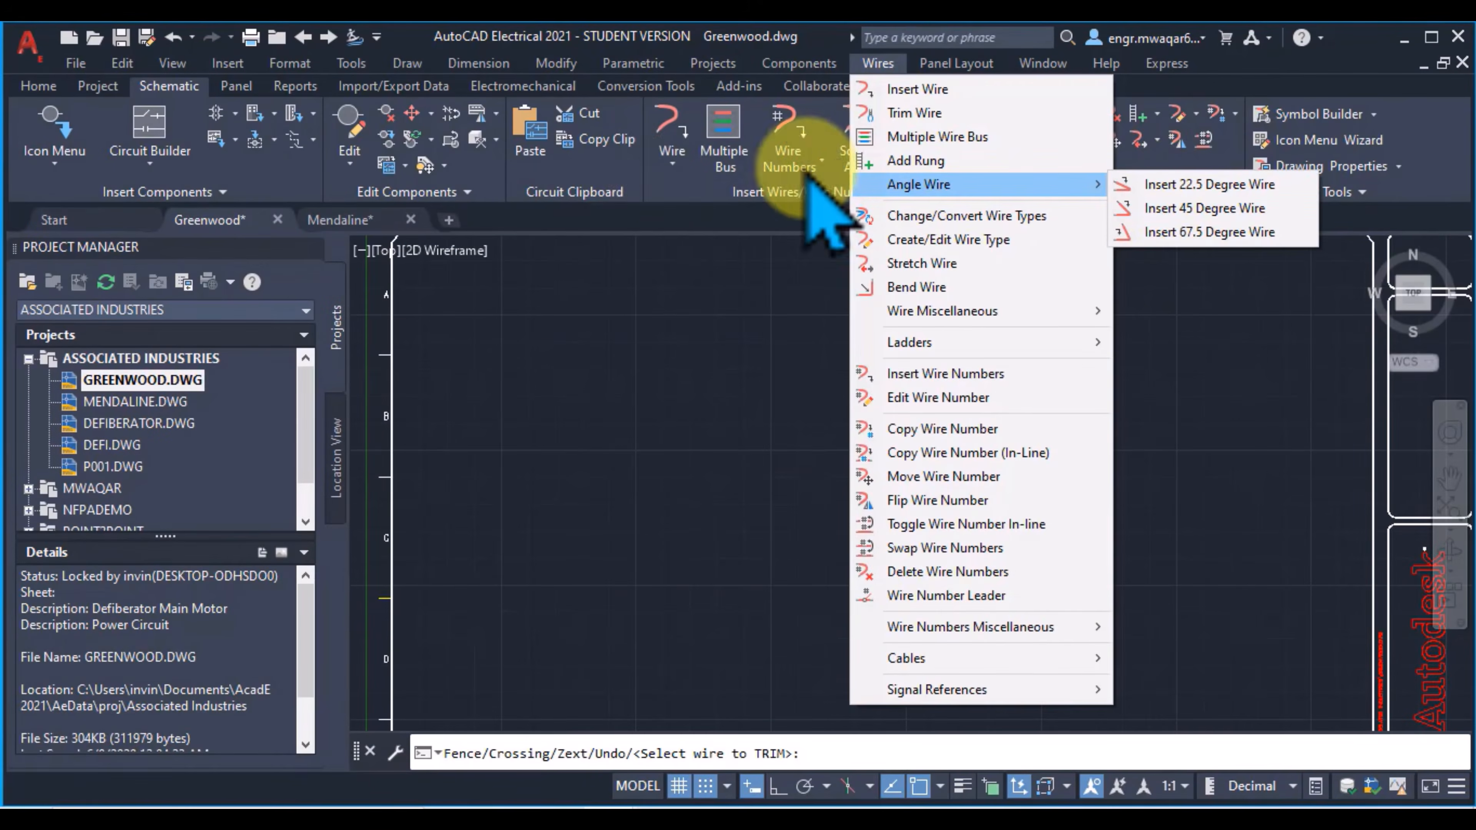
{"action": "left_click", "coordinate": [669, 168]}
{"action": "left_click", "coordinate": [878, 63]}
{"action": "mouse_move", "coordinate": [1070, 185]}
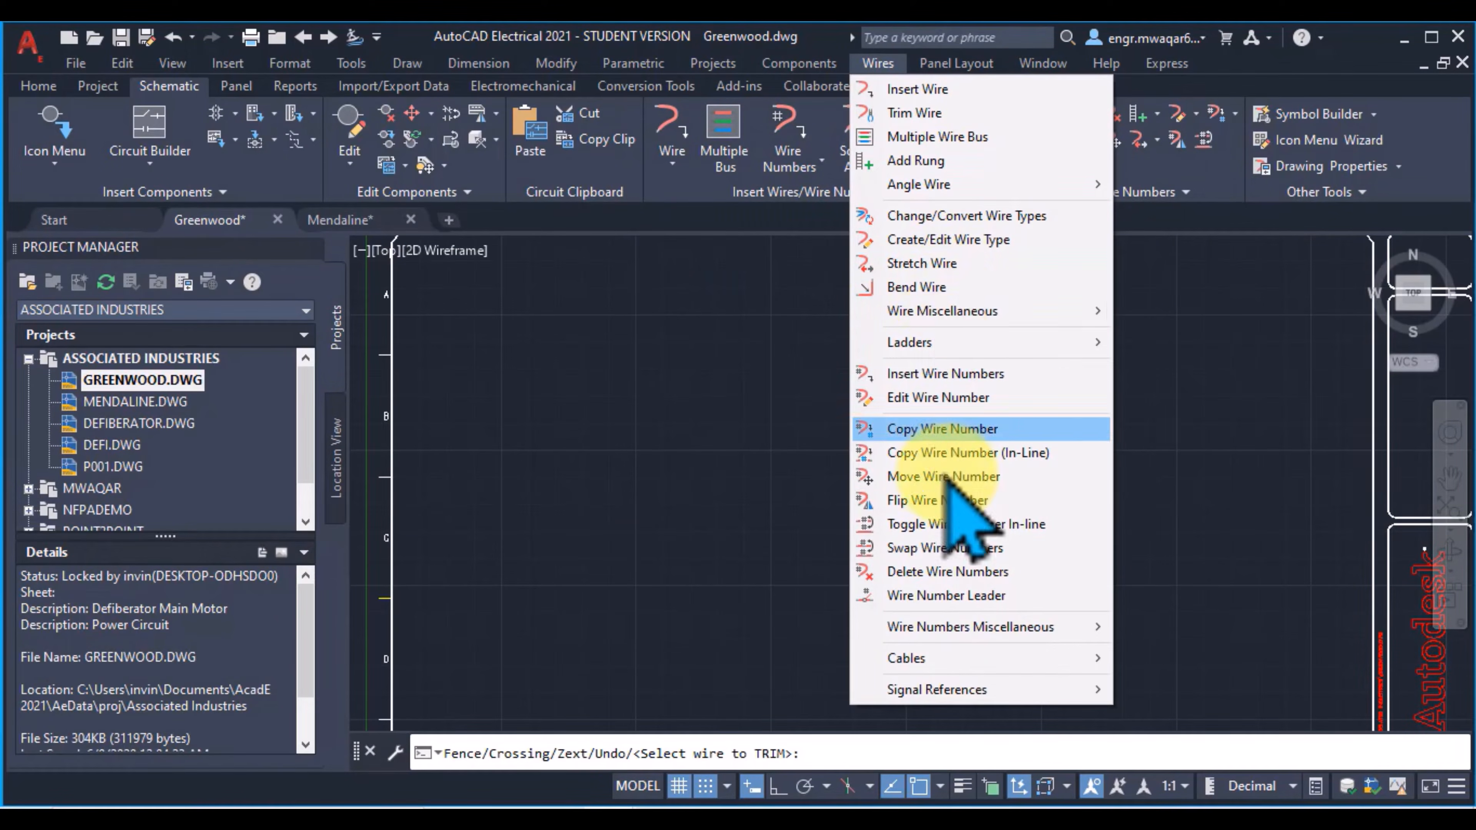
{"action": "left_click", "coordinate": [878, 63]}
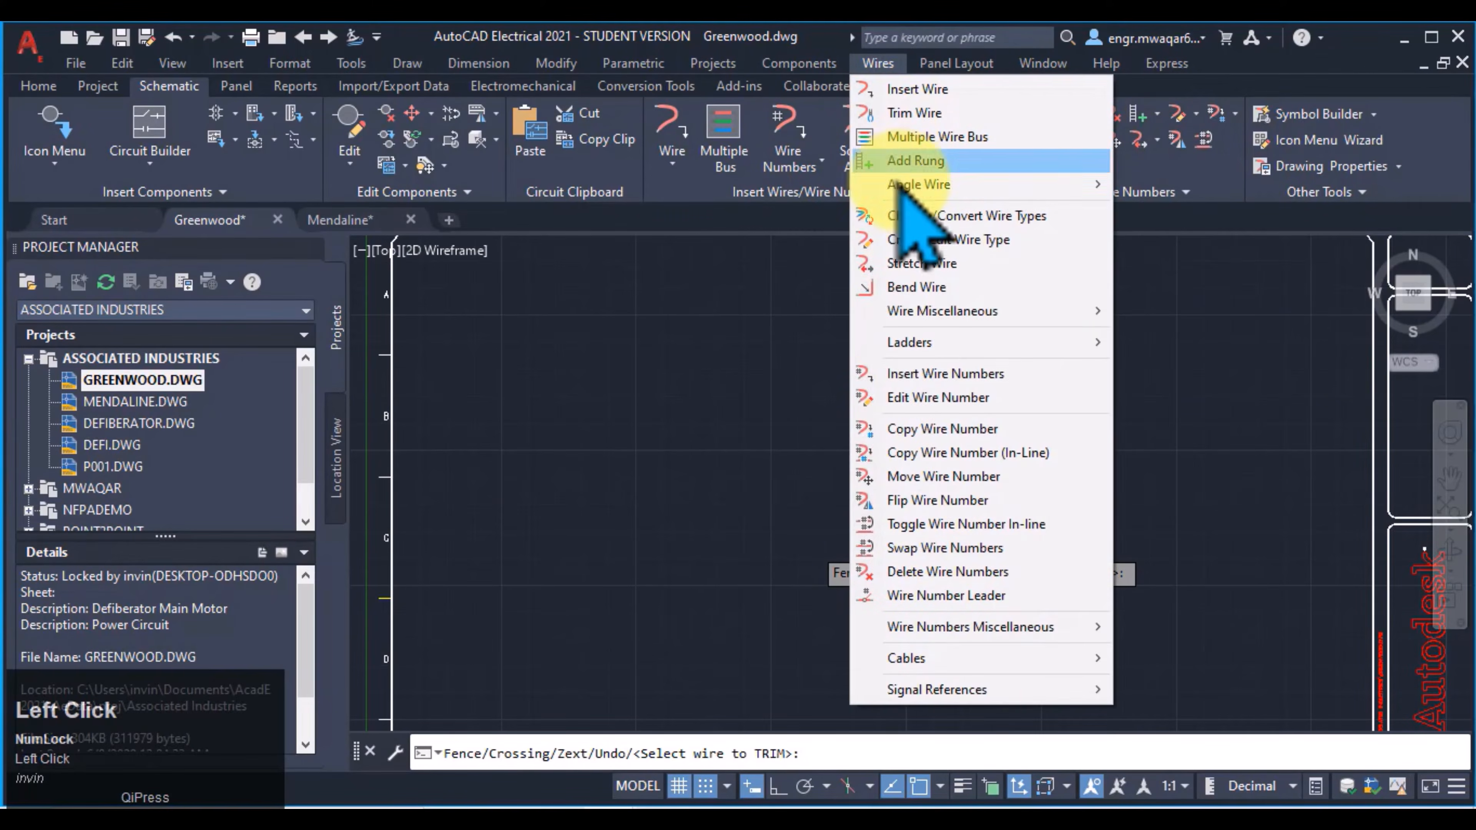
{"action": "key", "text": "Escape"}
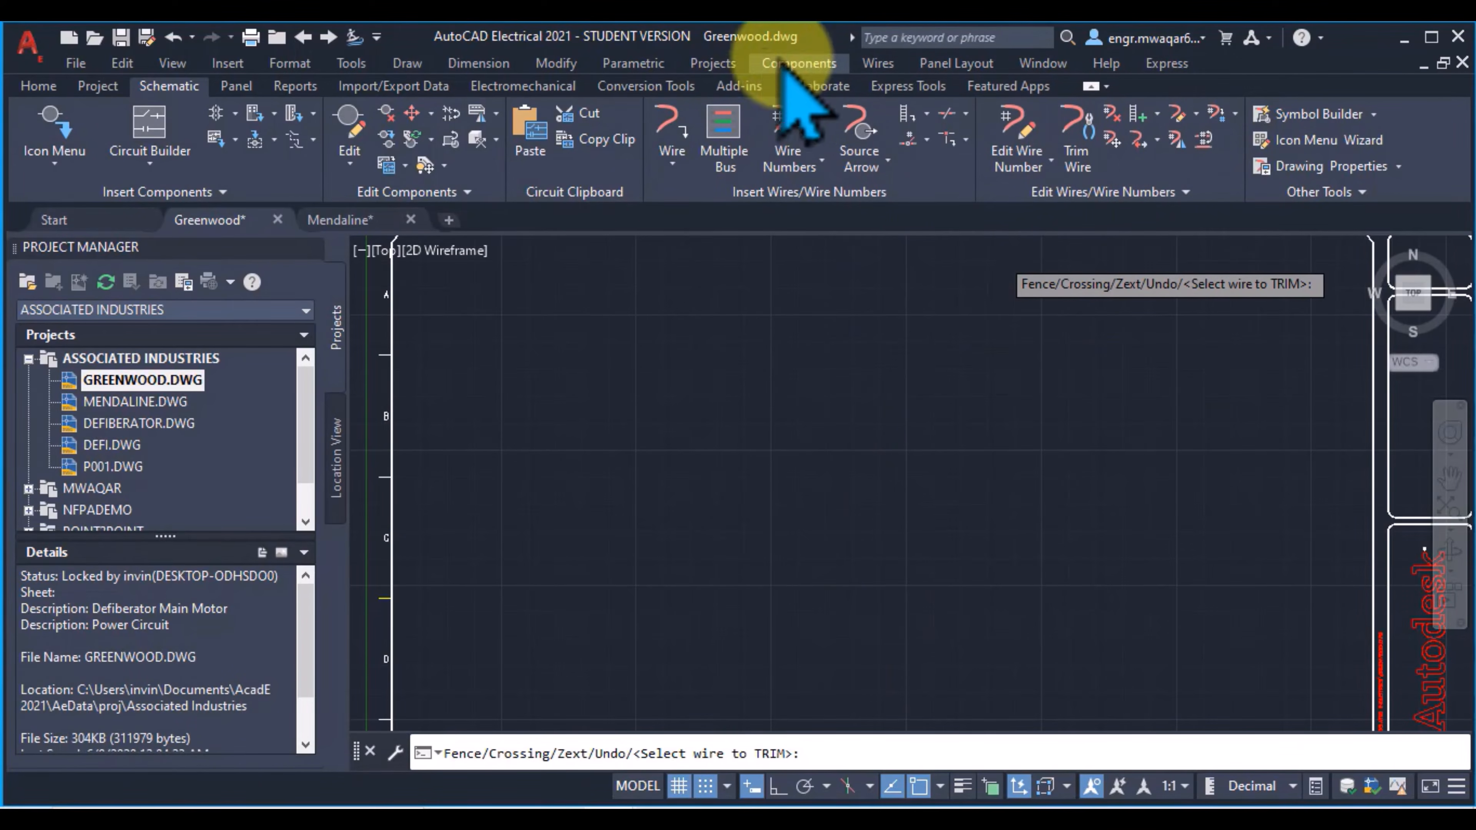
{"action": "left_click", "coordinate": [877, 62]}
{"action": "left_click", "coordinate": [876, 67]}
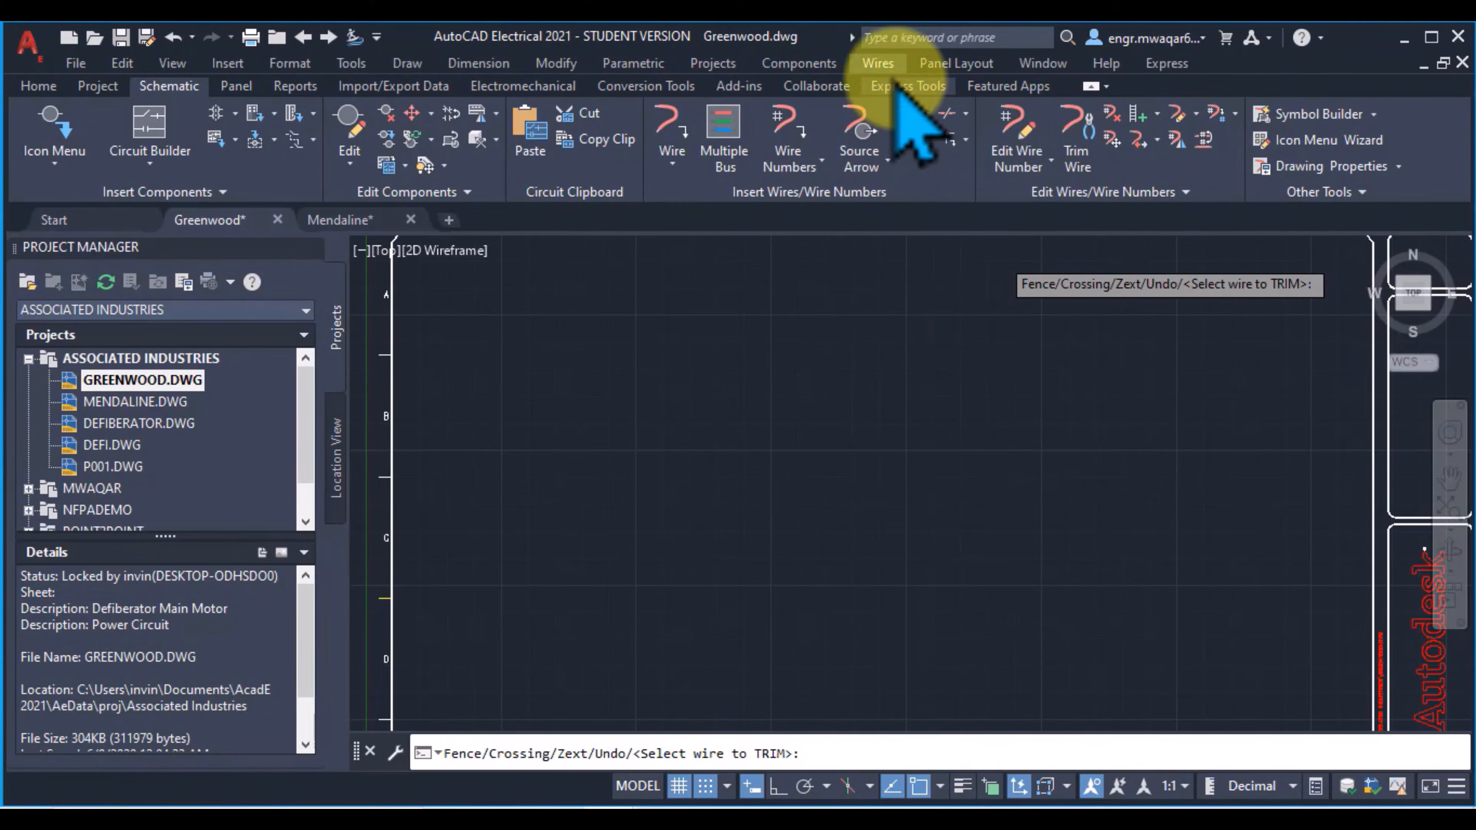
Step: Hide the classic menu bar and leave the active wire trimming command
{"action": "left_click", "coordinate": [376, 36]}
{"action": "left_click", "coordinate": [444, 535]}
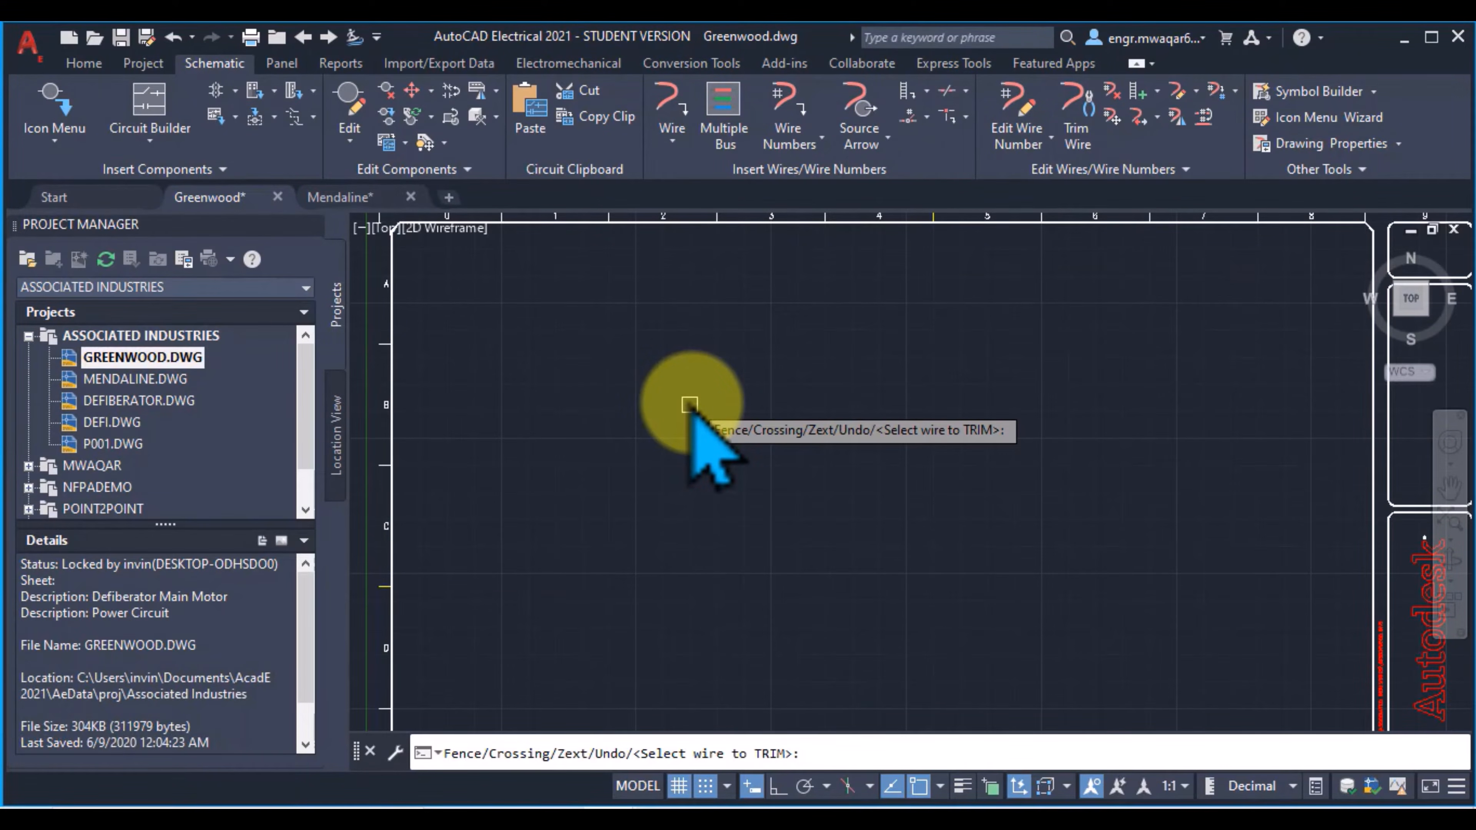
{"action": "key", "text": "Escape"}
Step: Draw a horizontal wire across the upper part of the empty sheet, from column 0 to column 7
{"action": "left_click", "coordinate": [671, 107]}
{"action": "left_click", "coordinate": [472, 357]}
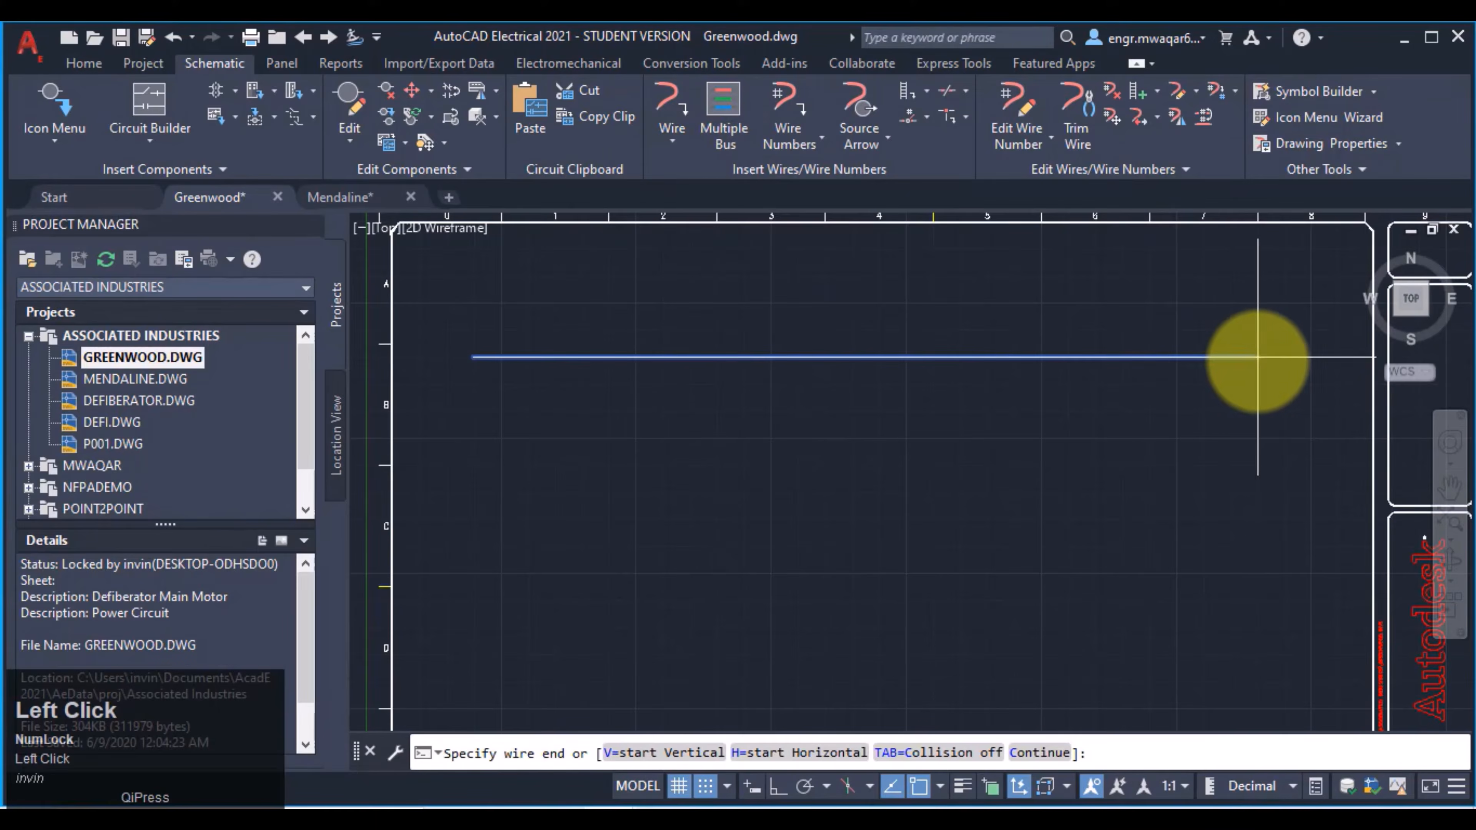
{"action": "left_click", "coordinate": [1257, 357]}
Step: Draw a vertical wire crossing the horizontal wire near column 5 and a vertical branch down from it near column 1
{"action": "left_click", "coordinate": [672, 141]}
{"action": "left_click", "coordinate": [966, 276]}
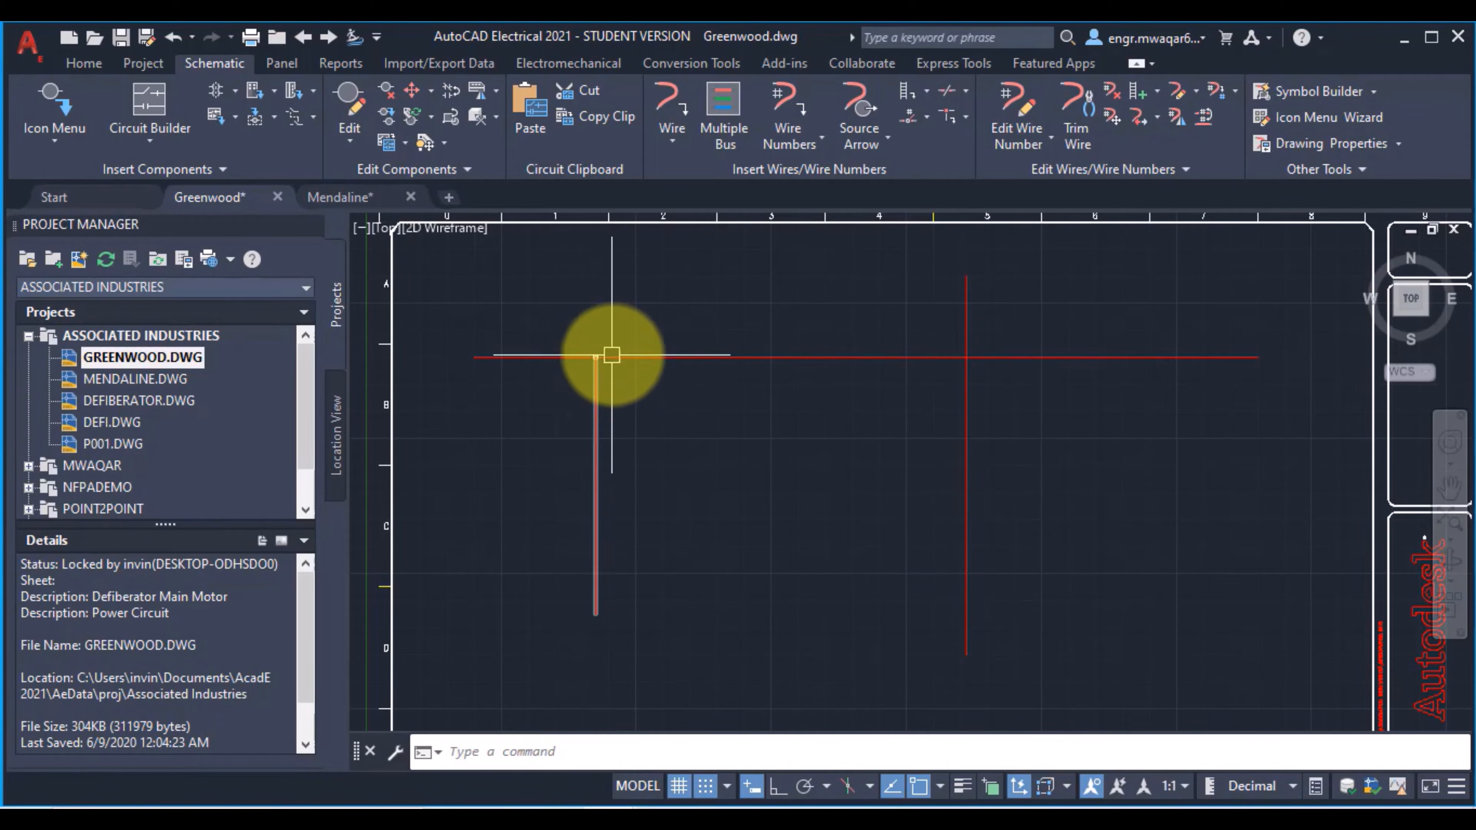
{"action": "scroll", "coordinate": [914, 360], "scroll_direction": "up", "scroll_amount": 3}
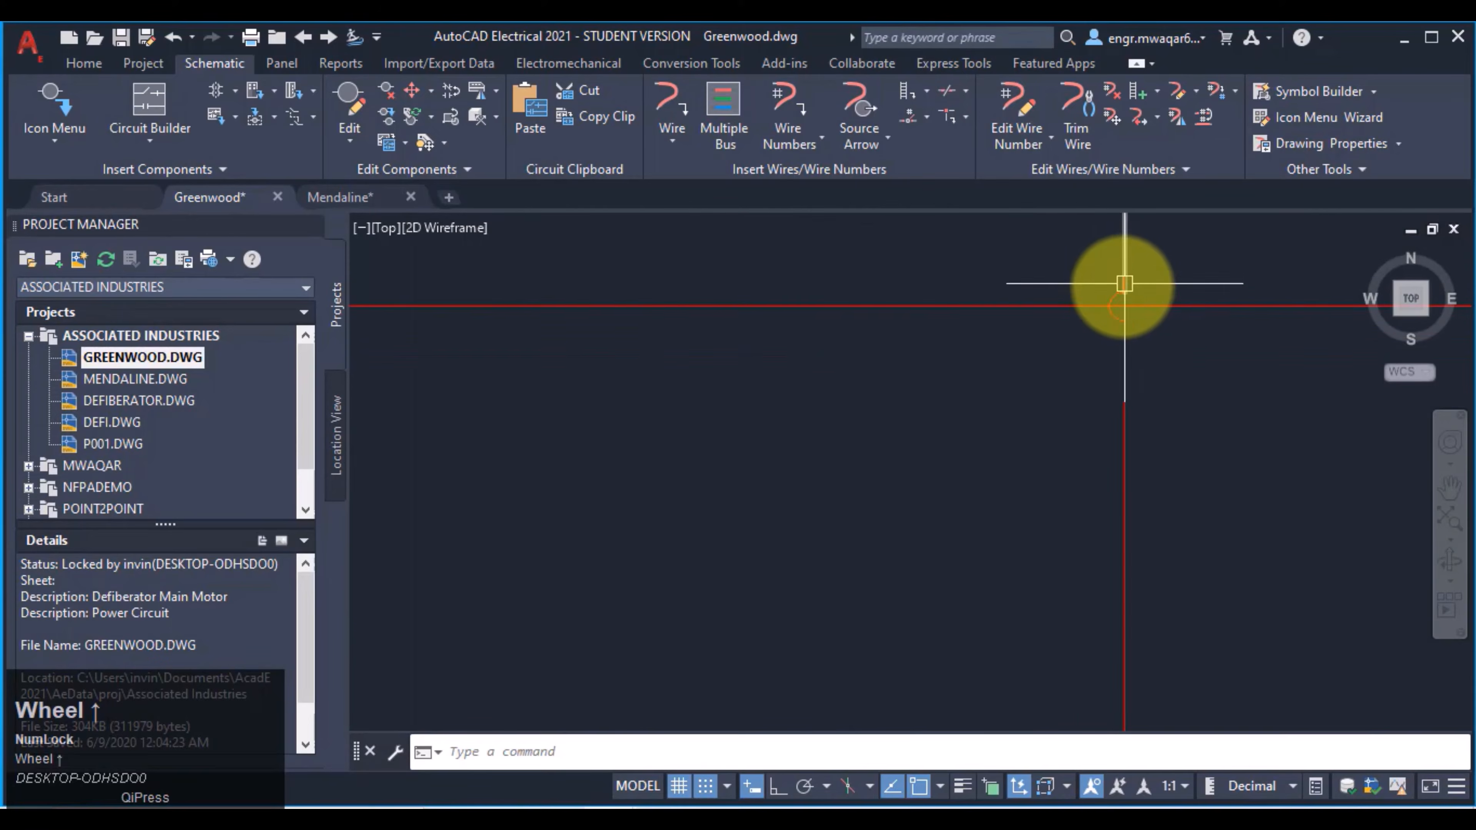
{"action": "scroll", "coordinate": [1121, 291], "scroll_direction": "up", "scroll_amount": 2}
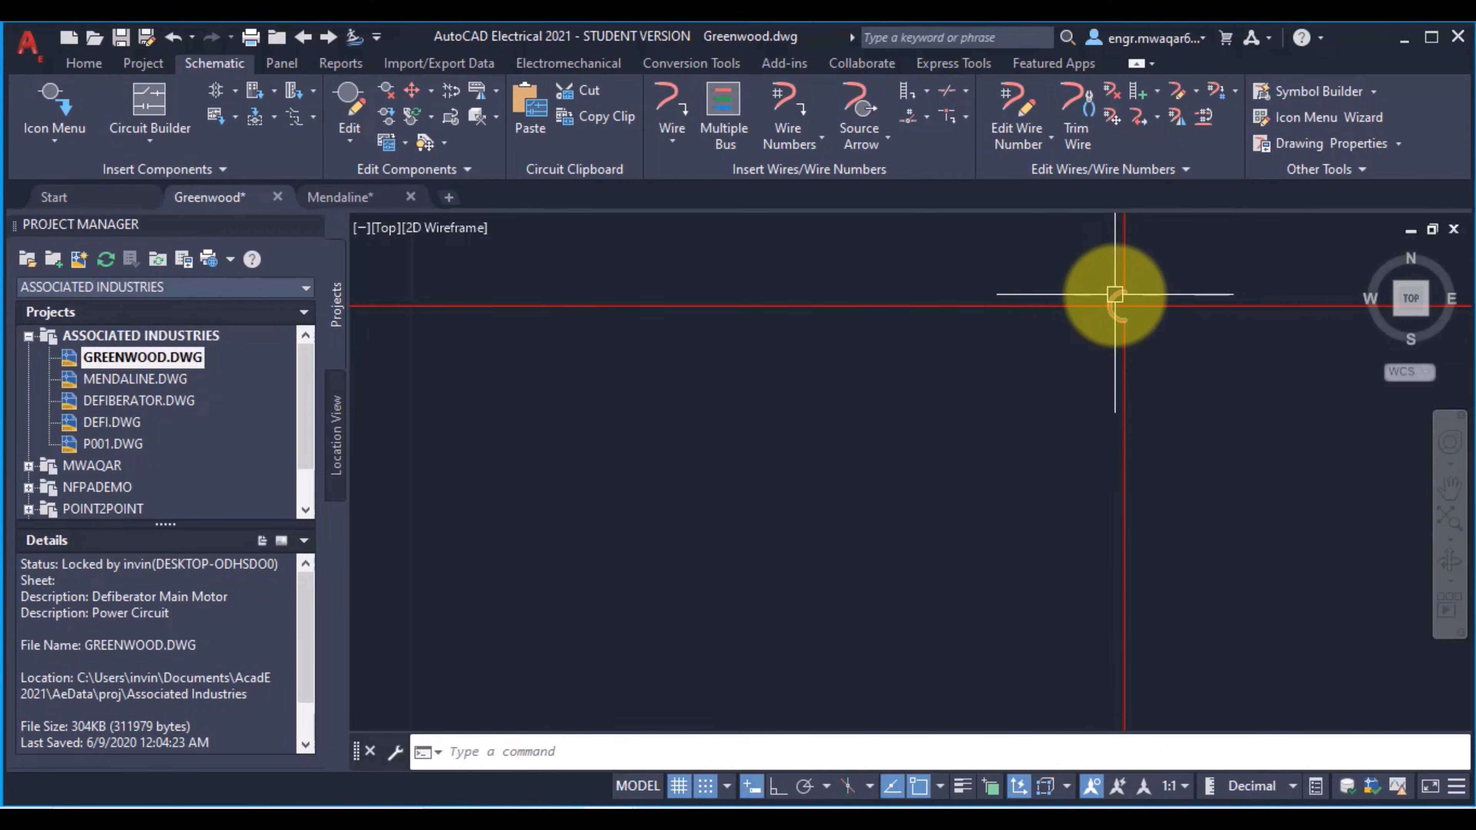
Step: Trim away the crossing vertical wire and its crossover loop with the standard TRIM command
{"action": "mouse_move", "coordinate": [1114, 305]}
{"action": "type", "text": "tri"}
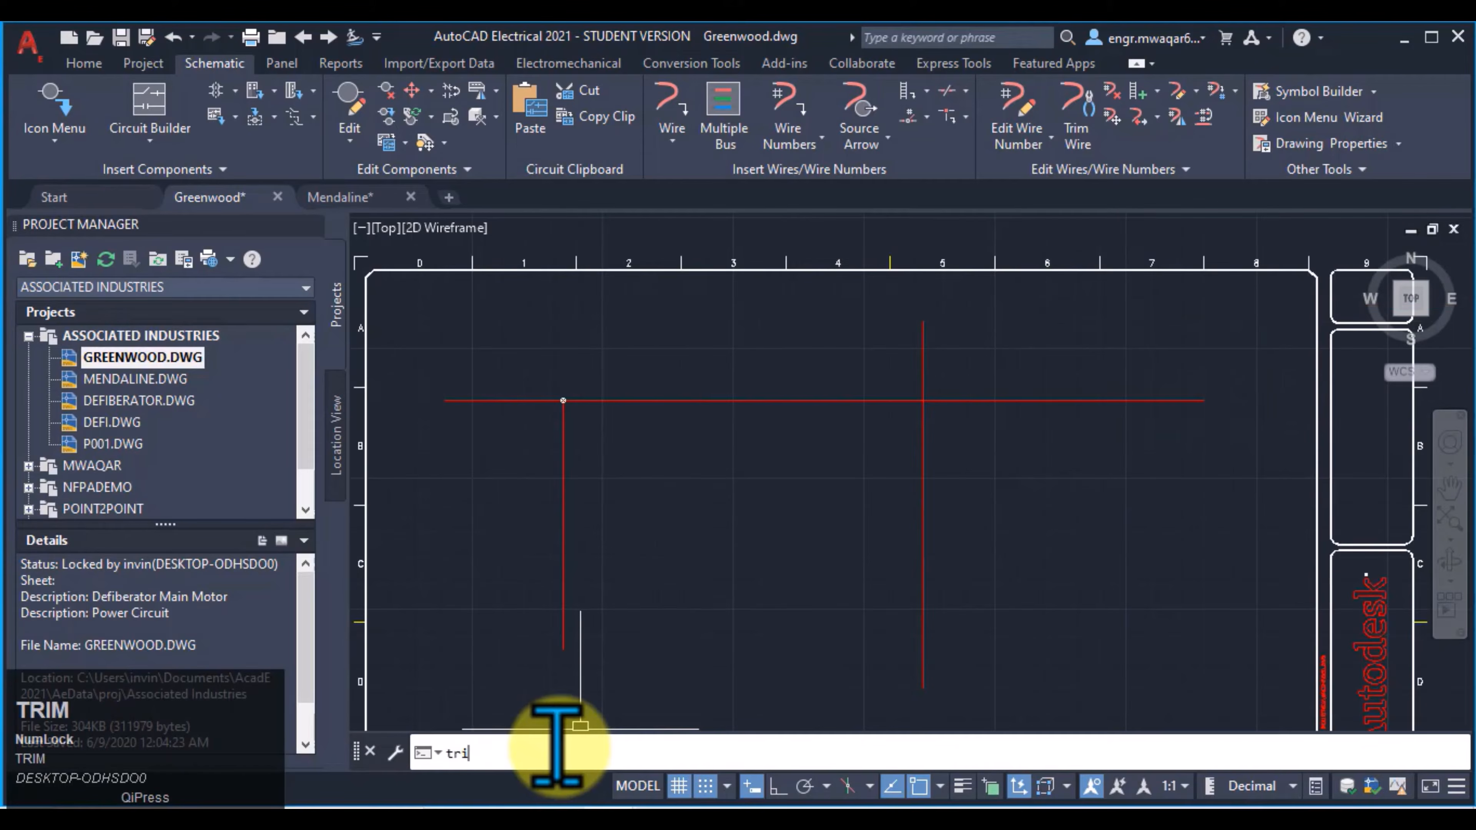
{"action": "left_click", "coordinate": [917, 428]}
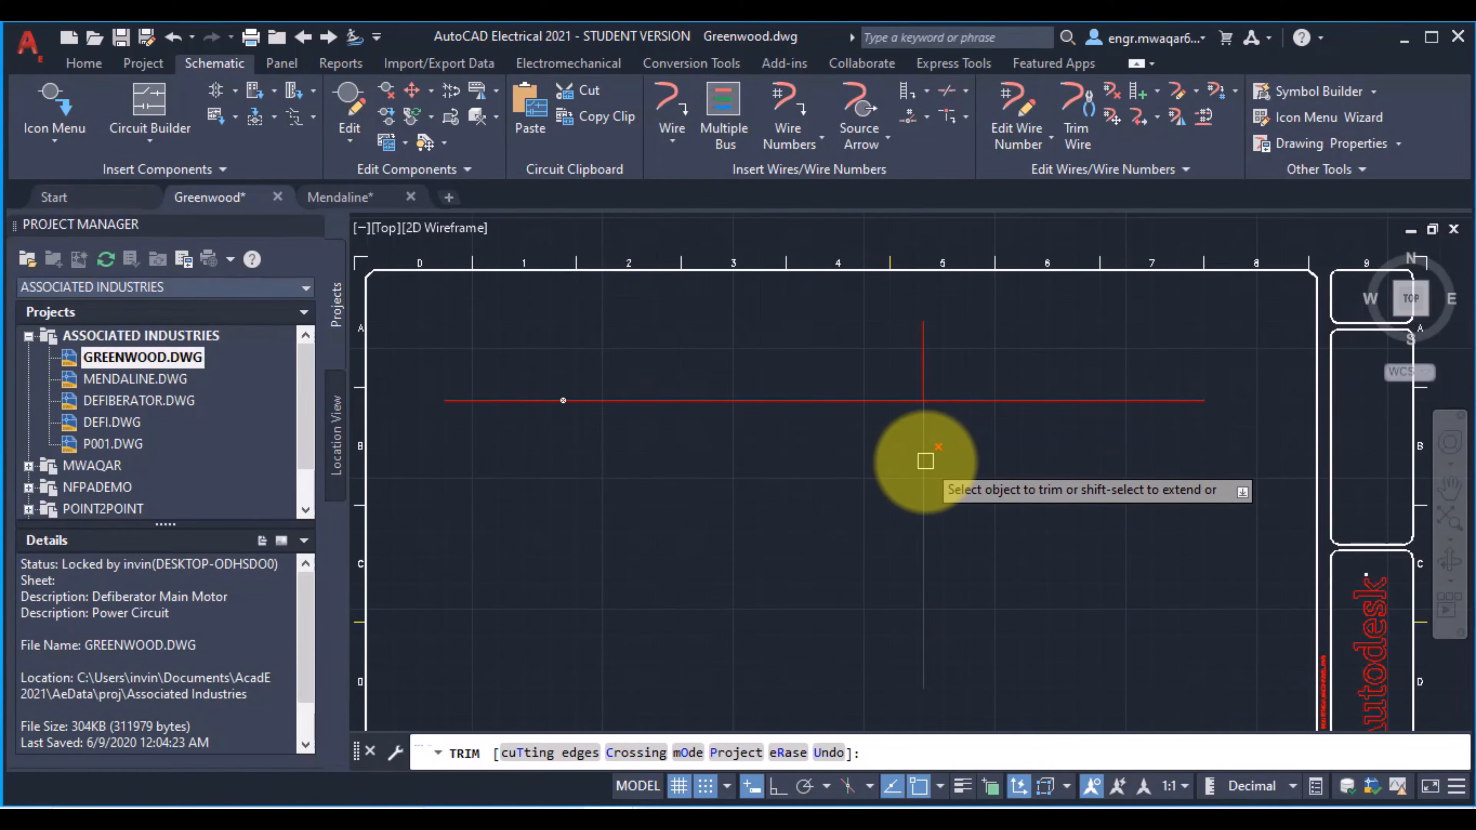
{"action": "scroll", "coordinate": [955, 380], "scroll_direction": "up", "scroll_amount": 3}
{"action": "scroll", "coordinate": [939, 281], "scroll_direction": "up", "scroll_amount": 5}
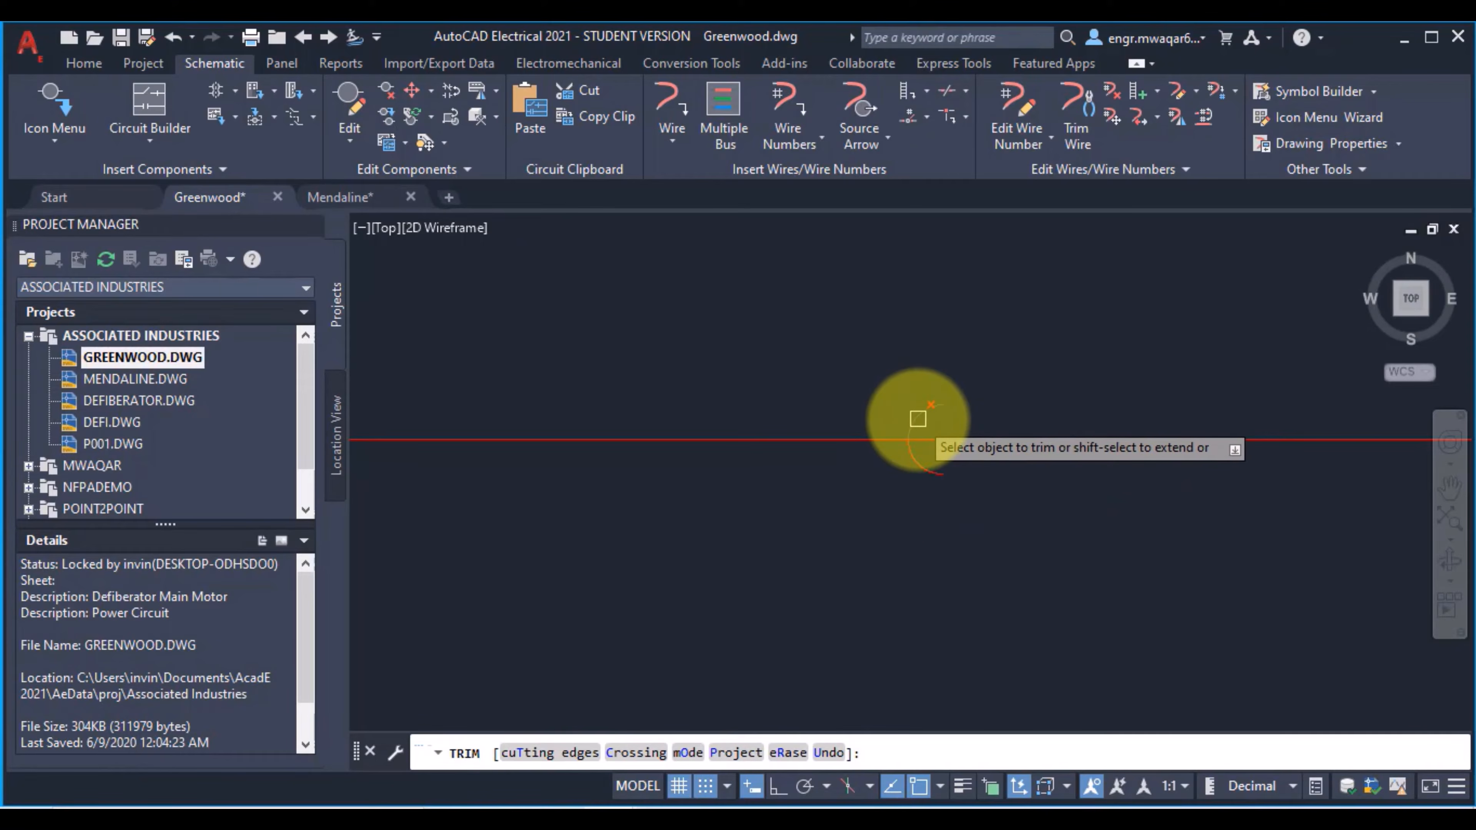
{"action": "left_click", "coordinate": [918, 419]}
{"action": "left_click", "coordinate": [916, 465]}
{"action": "scroll", "coordinate": [1051, 560], "scroll_direction": "down", "scroll_amount": 5}
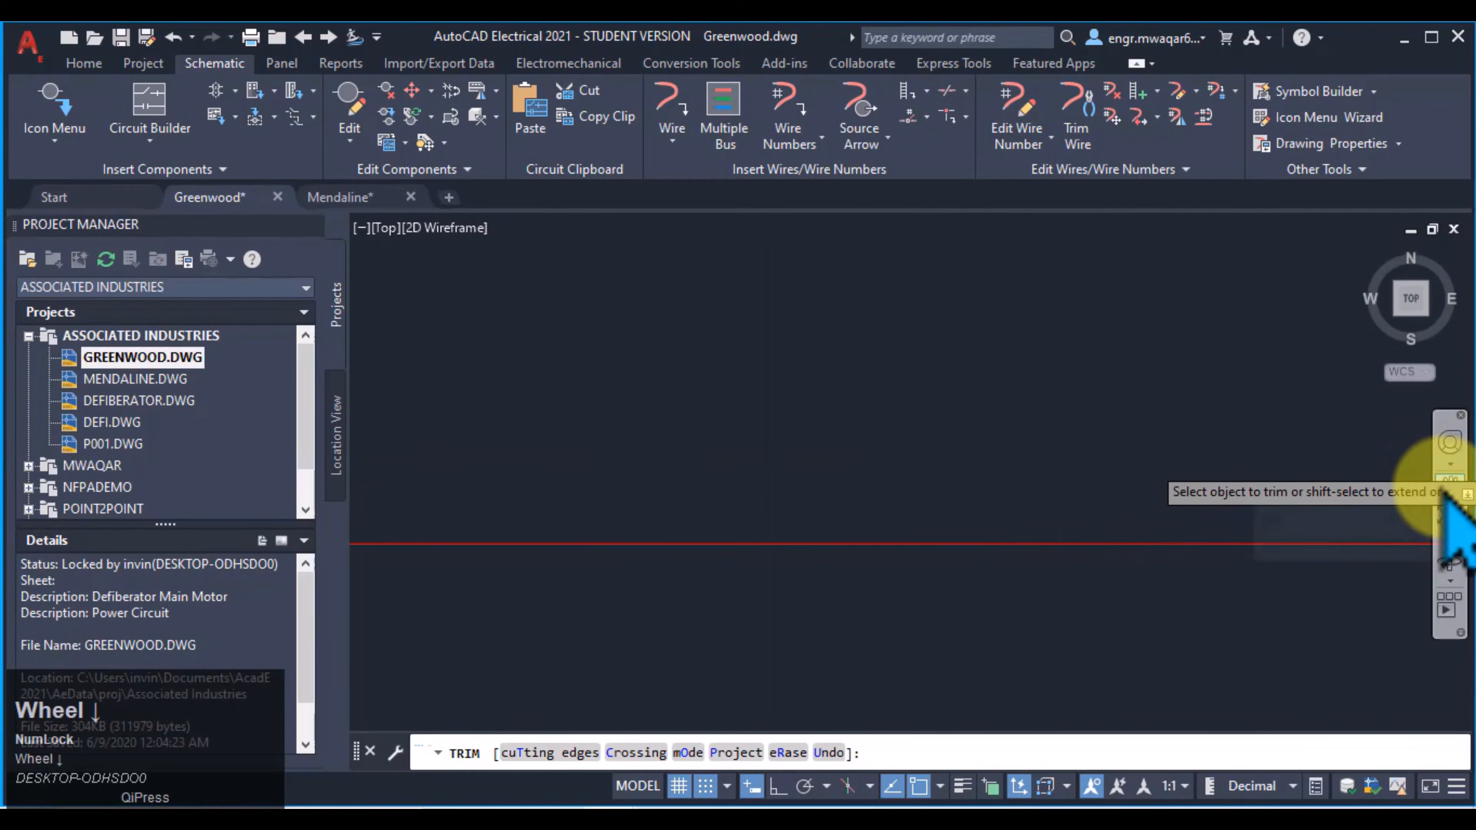
Step: Undo the trimming of the crossing vertical wire and its loop
{"action": "left_click", "coordinate": [1447, 499]}
{"action": "scroll", "coordinate": [1075, 419], "scroll_direction": "down", "scroll_amount": 4}
{"action": "key", "text": "ctrl+z"}
{"action": "key", "text": "ctrl+z"}
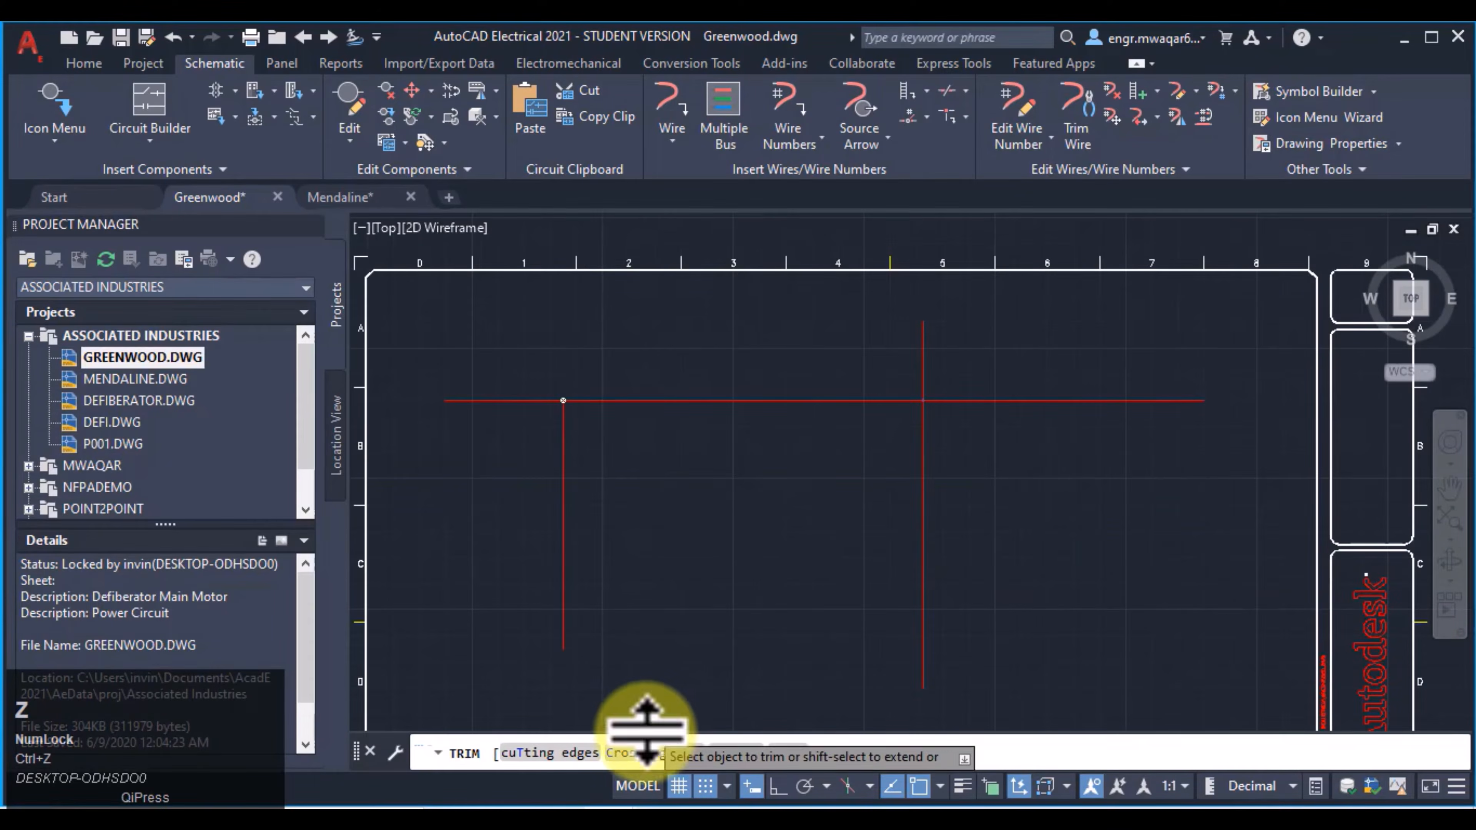
Step: Trim away the vertical wire crossing the horizontal wire near column 5 with the Trim Wire command
{"action": "key", "text": "Escape"}
{"action": "left_click", "coordinate": [605, 744]}
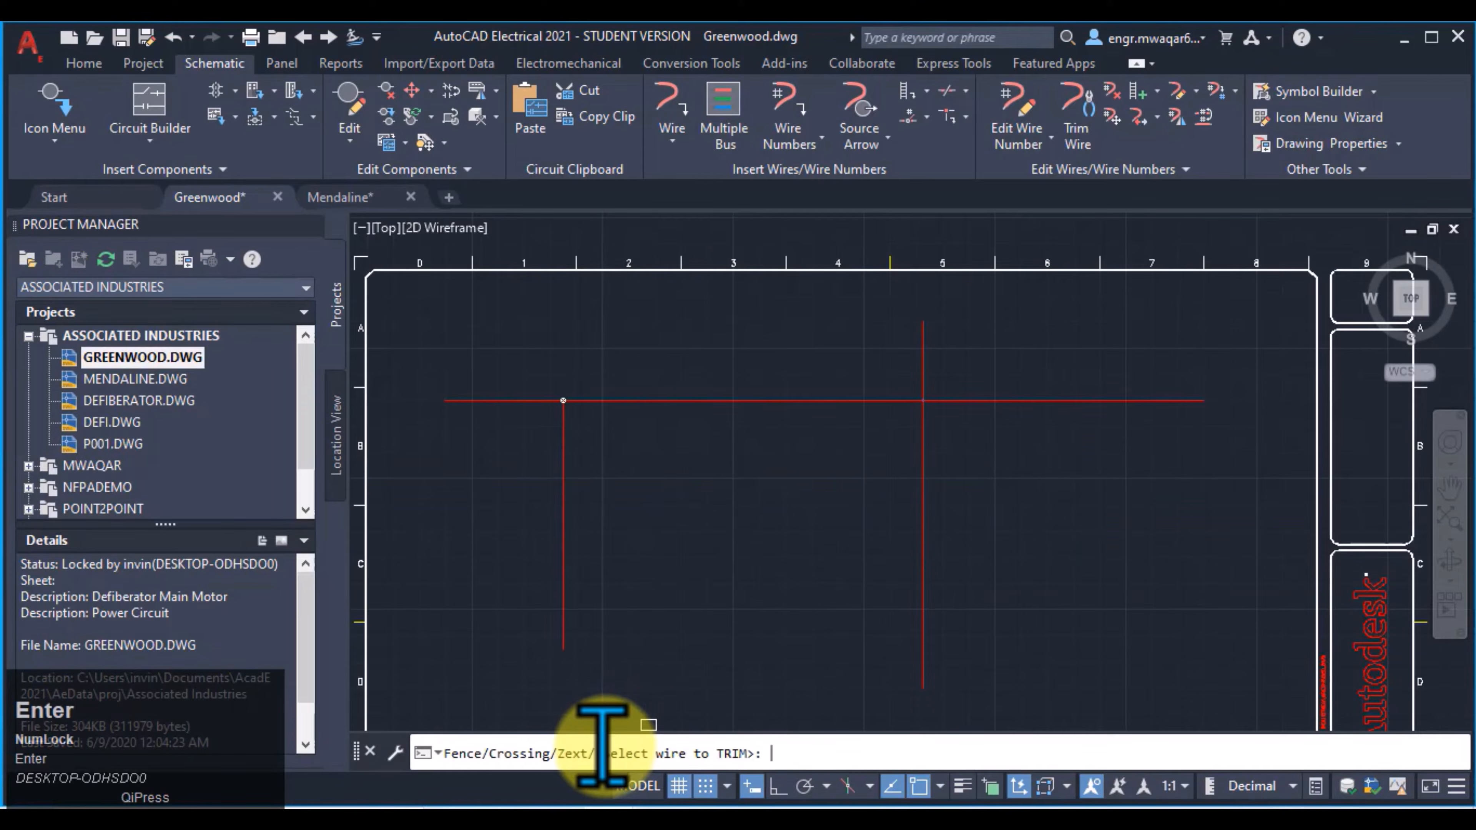
{"action": "left_click", "coordinate": [919, 494]}
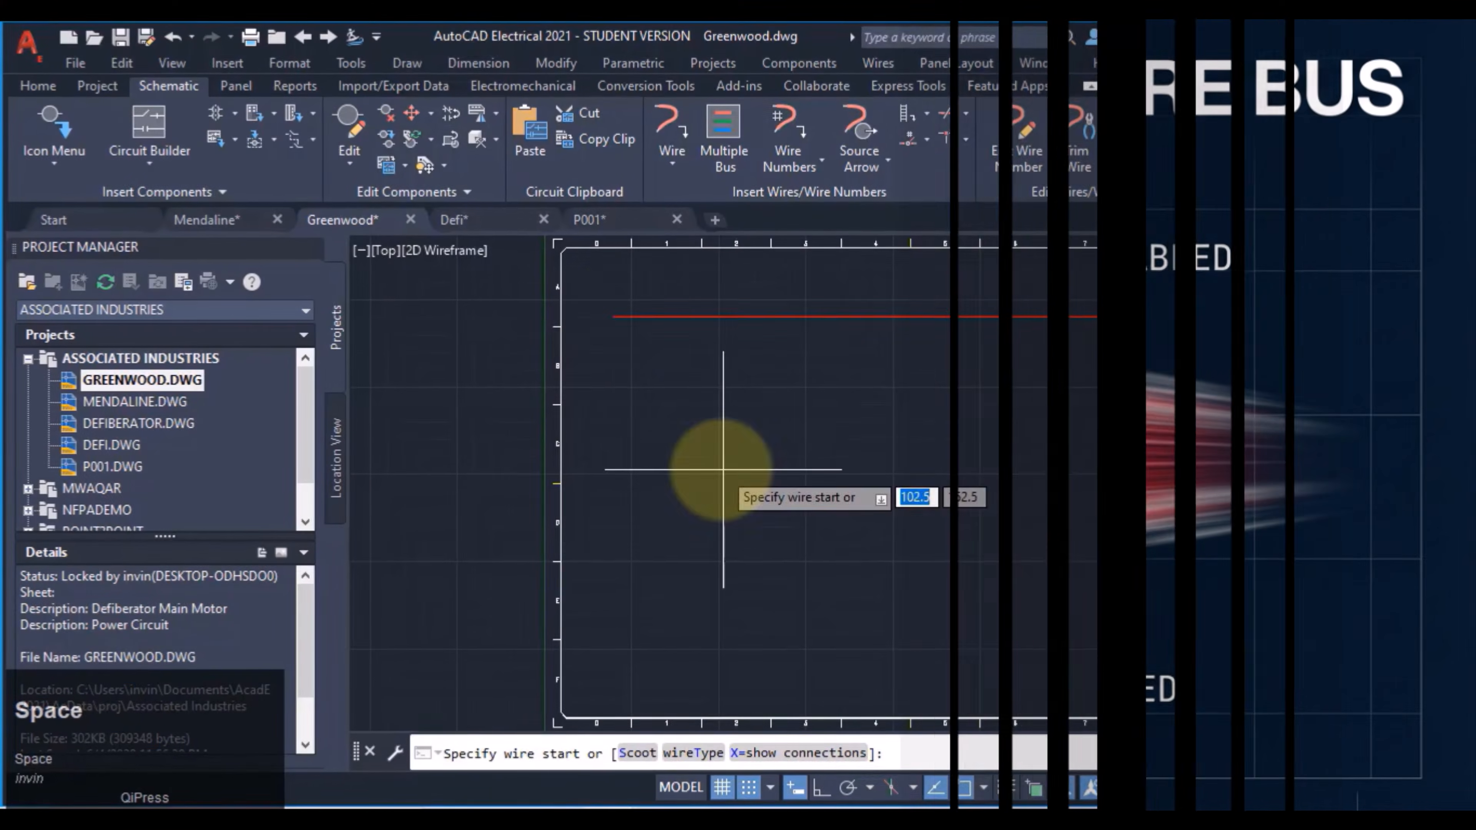
Step: Draw three vertical wires down from the horizontal wire, at its left end, its middle and its right end
{"action": "left_click", "coordinate": [614, 319]}
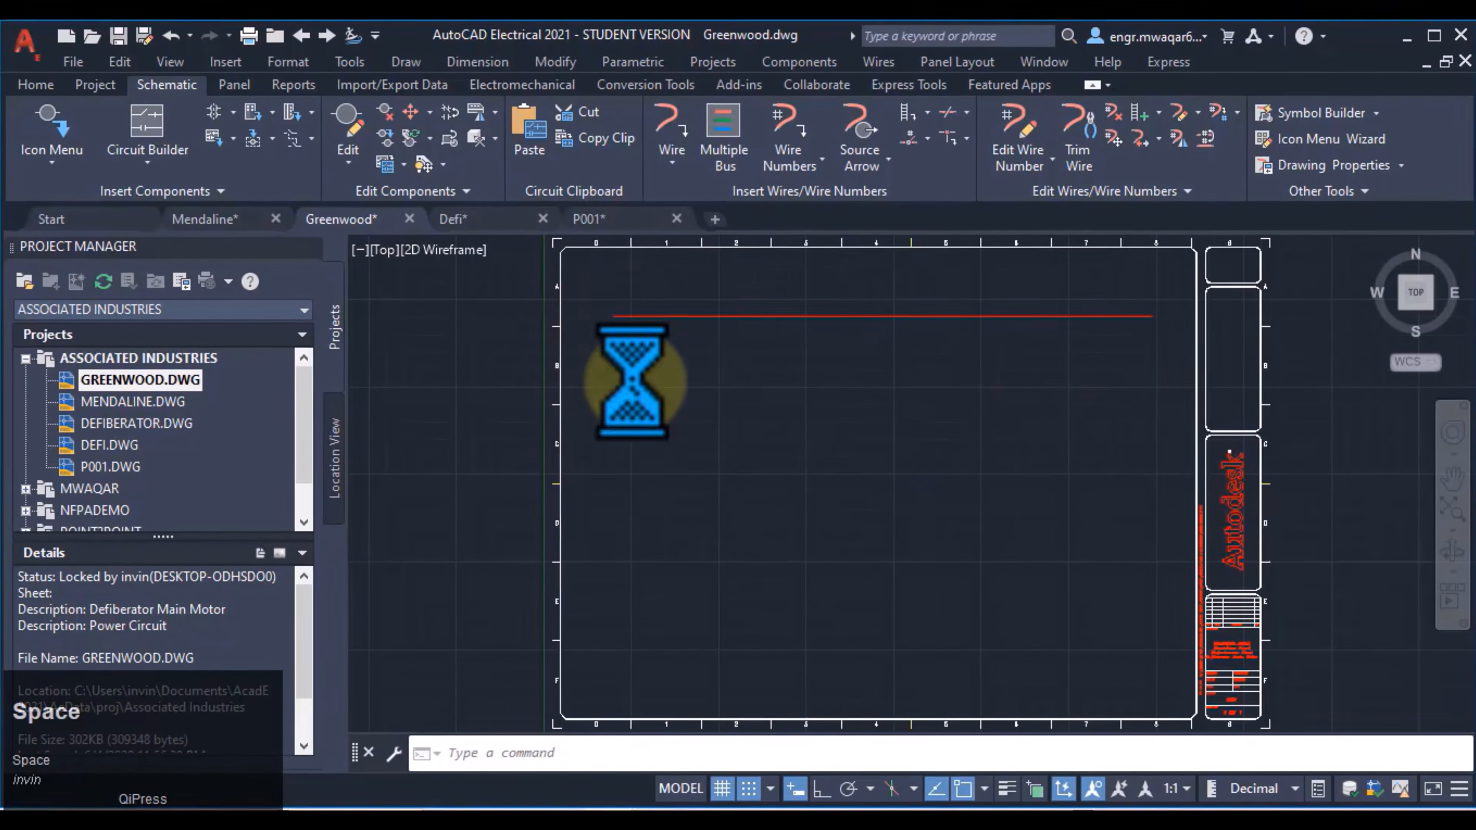
{"action": "left_click", "coordinate": [617, 687]}
{"action": "key", "text": "space"}
{"action": "key", "text": "space"}
{"action": "left_click", "coordinate": [864, 317]}
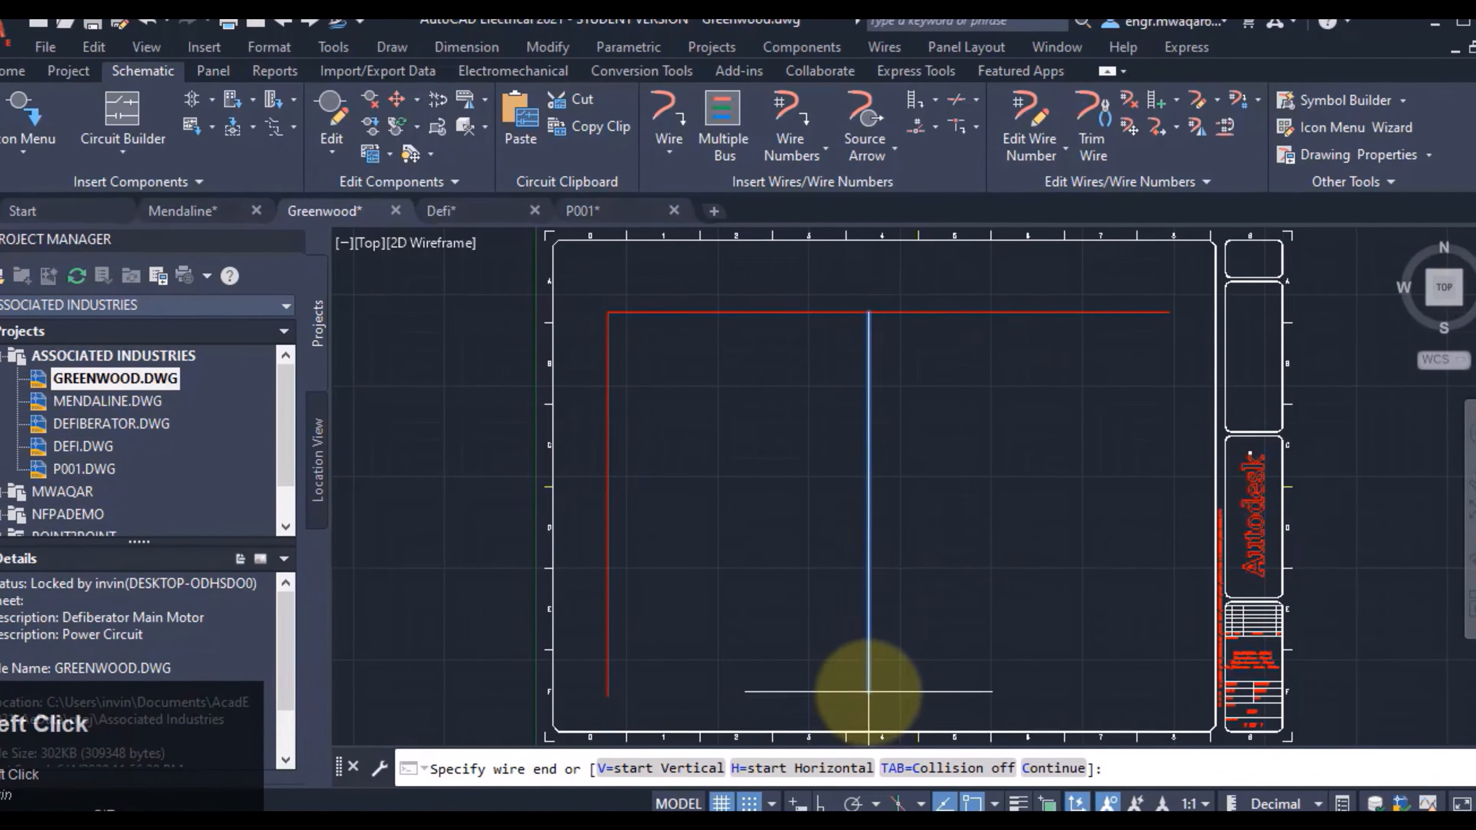
{"action": "left_click", "coordinate": [864, 682]}
{"action": "key", "text": "space"}
{"action": "key", "text": "space"}
{"action": "left_click", "coordinate": [1171, 314]}
{"action": "left_click", "coordinate": [1175, 683]}
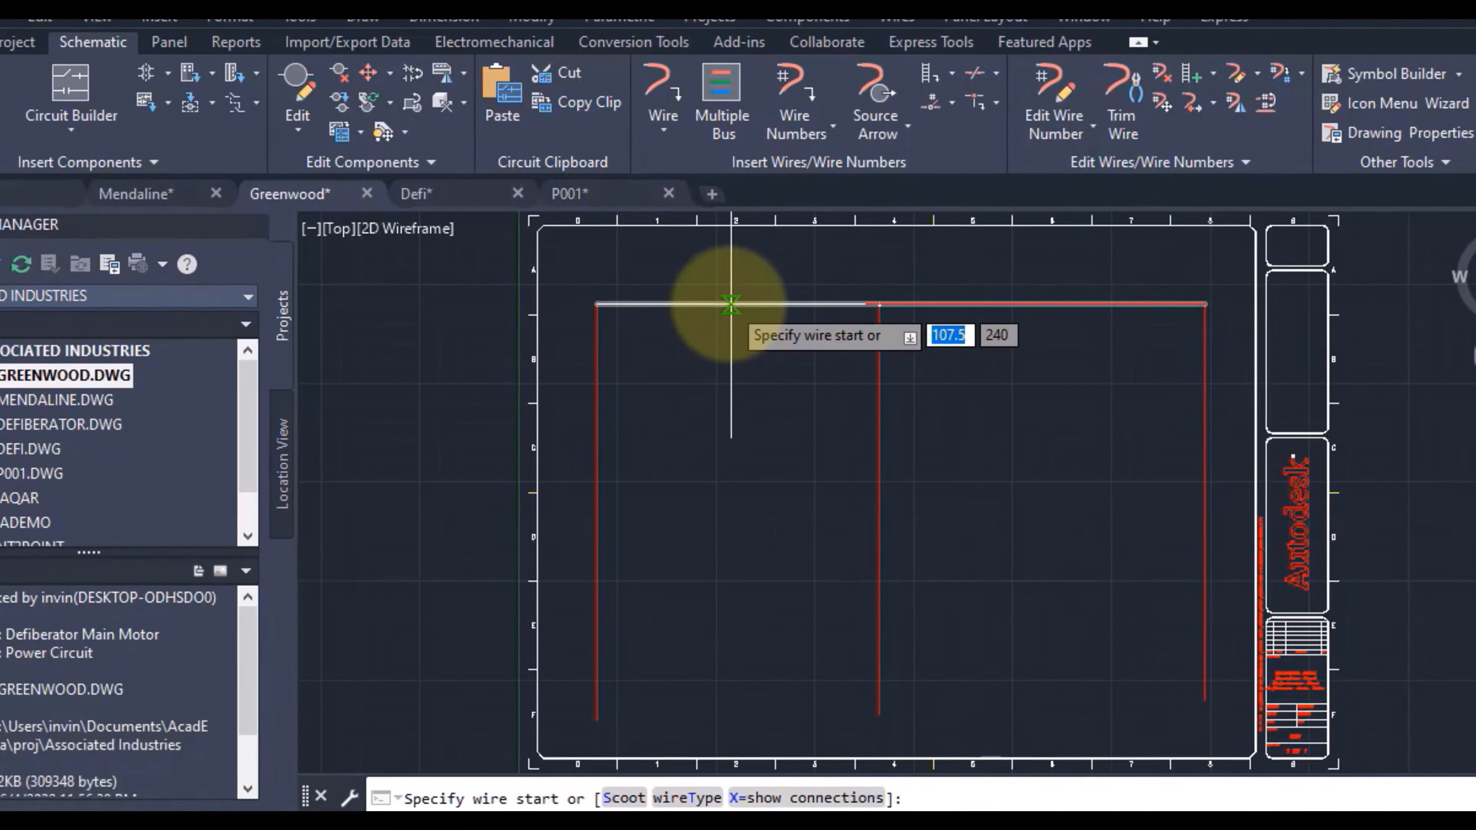
Step: Draw two more vertical branch wires down from the horizontal wire, near columns 2 and 6
{"action": "left_click", "coordinate": [731, 311]}
{"action": "left_click", "coordinate": [726, 712]}
{"action": "left_click", "coordinate": [1072, 302]}
{"action": "left_click", "coordinate": [1074, 714]}
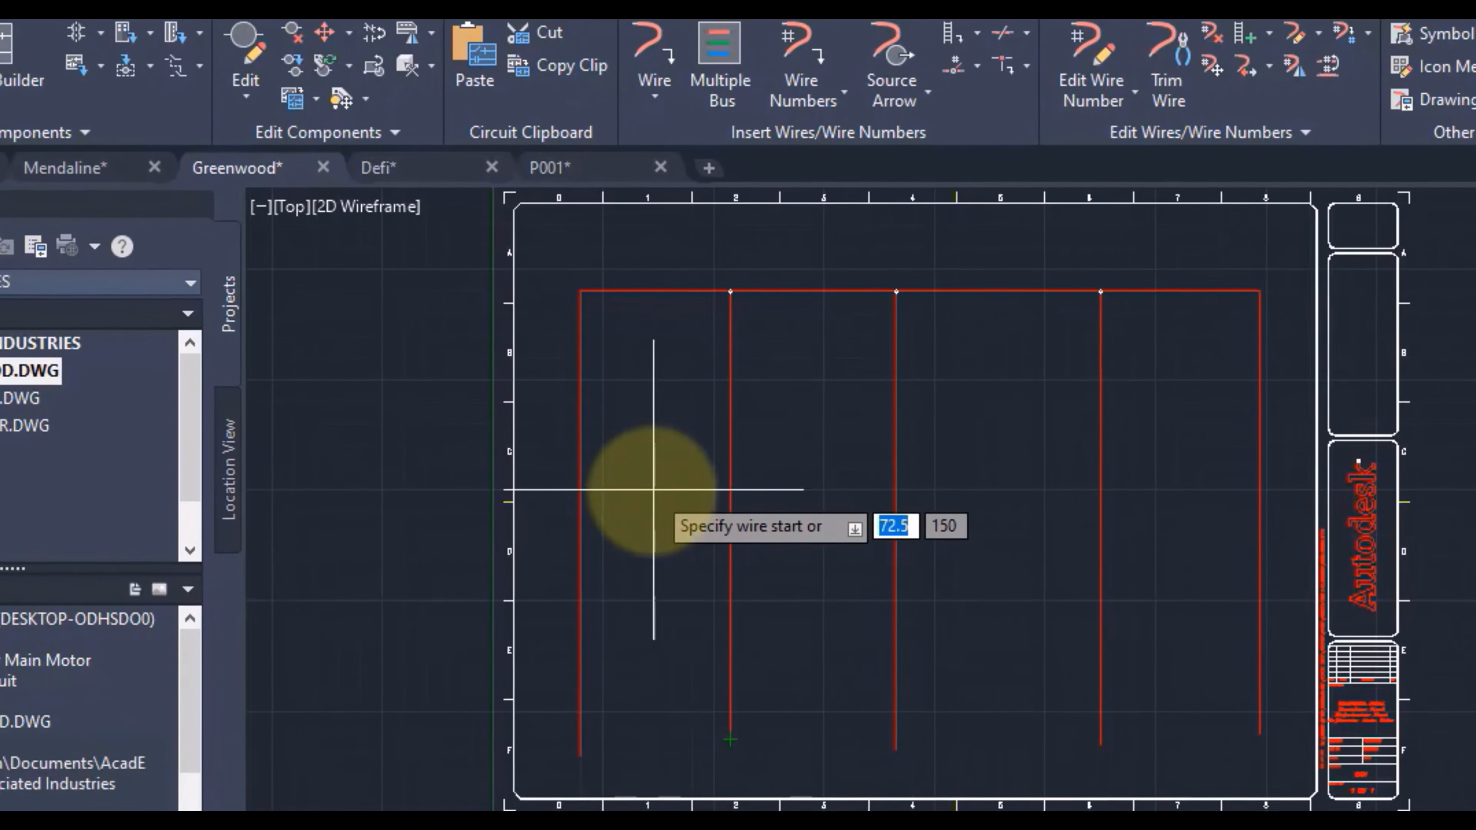
Step: Remove the vertical branch wire near column 2 with the standard ERASE command
{"action": "scroll", "coordinate": [734, 258], "scroll_direction": "up", "scroll_amount": 8}
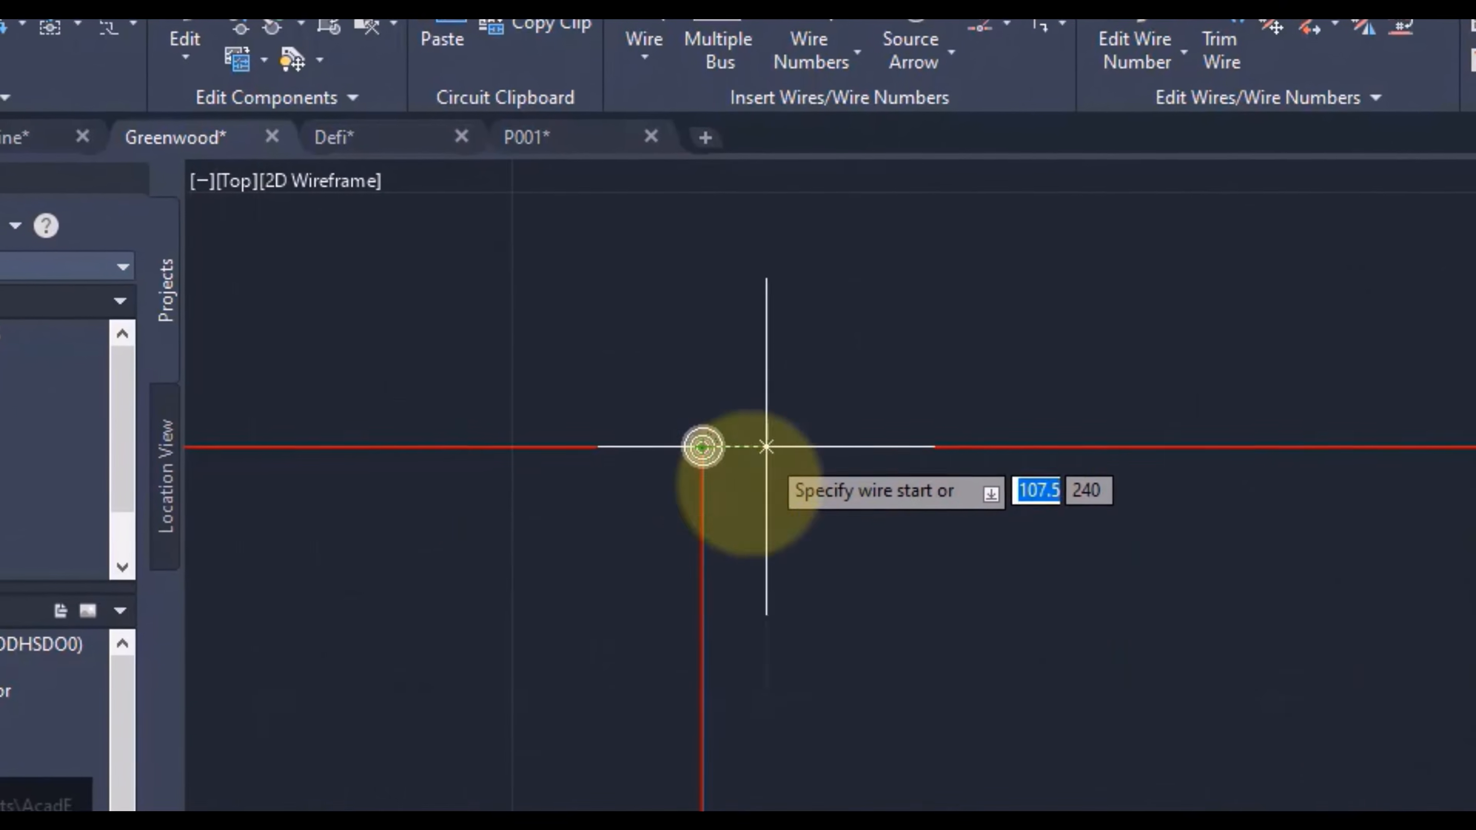
{"action": "scroll", "coordinate": [1161, 518], "scroll_direction": "down", "scroll_amount": 6}
{"action": "scroll", "coordinate": [750, 454], "scroll_direction": "down", "scroll_amount": 4}
{"action": "scroll", "coordinate": [645, 436], "scroll_direction": "up", "scroll_amount": 4}
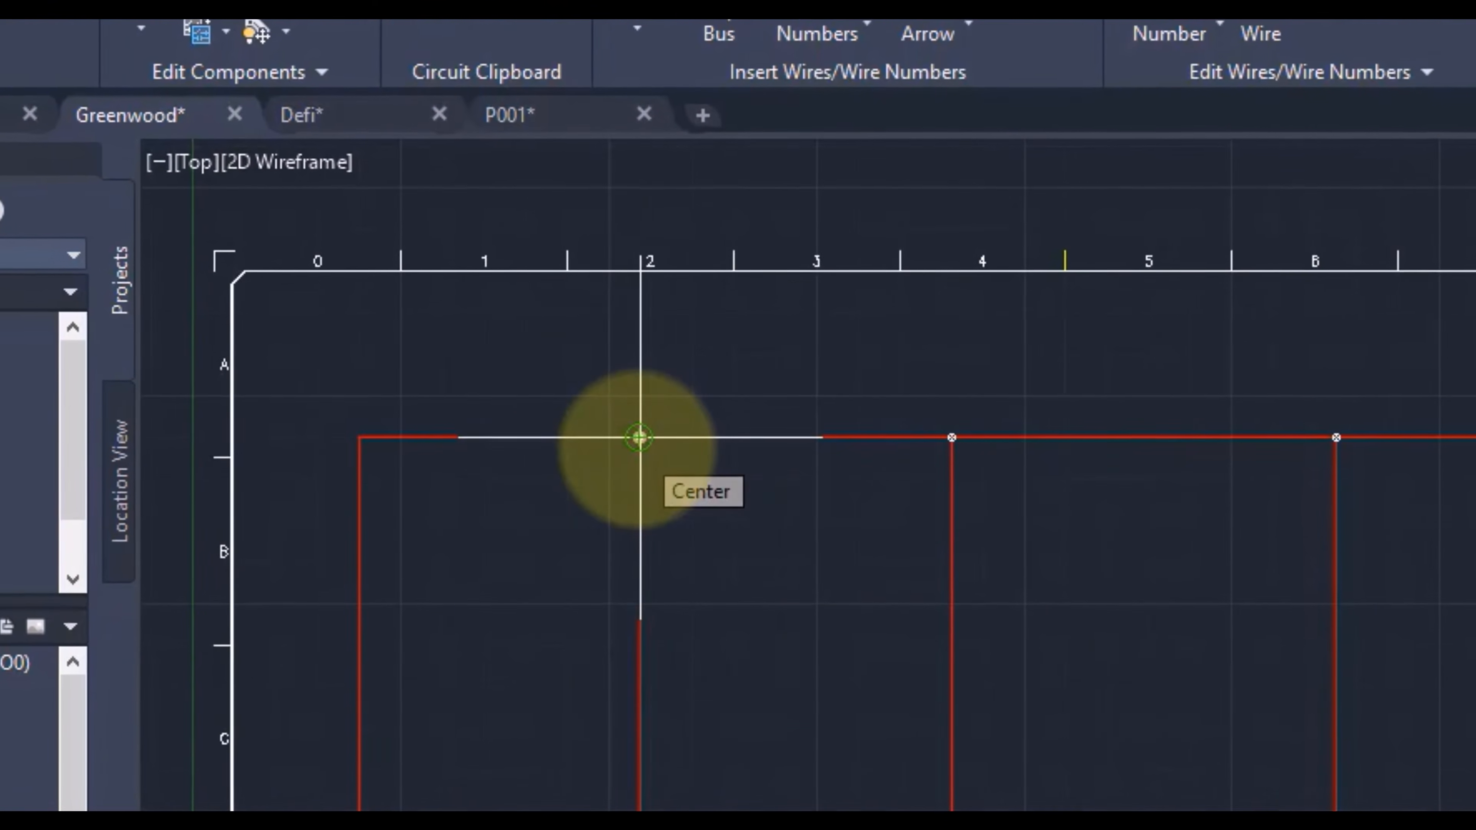
{"action": "scroll", "coordinate": [659, 505], "scroll_direction": "down", "scroll_amount": 2}
{"action": "middle_click_drag", "start_coordinate": [963, 664], "coordinate": [980, 448]}
{"action": "type", "text": "e"}
{"action": "key", "text": "Return"}
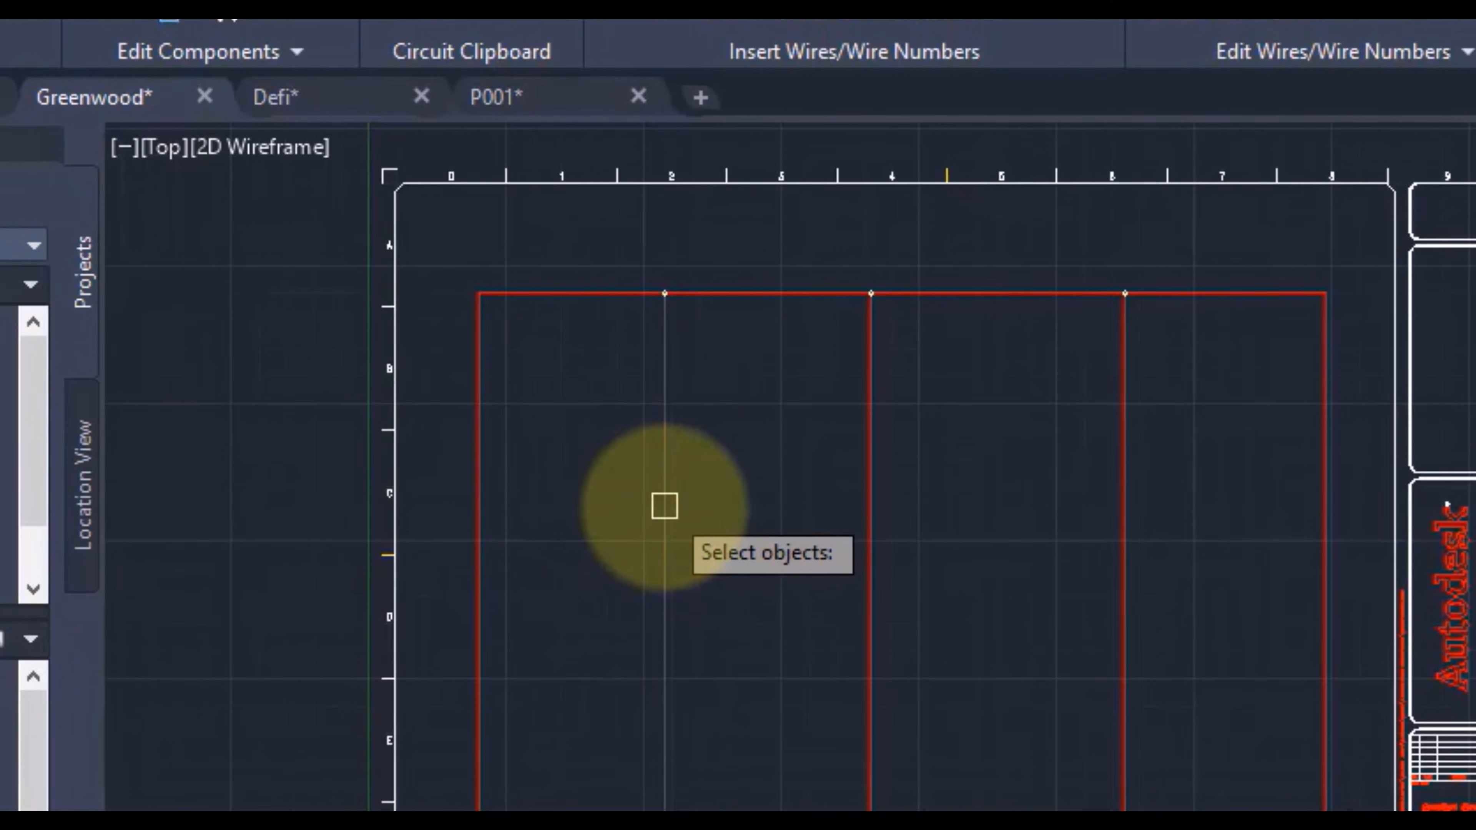
{"action": "left_click", "coordinate": [665, 504]}
{"action": "key", "text": "Return"}
Step: Erase the vertical wire near column 4 and try to erase the one near column 6 with the ERASE command
{"action": "scroll", "coordinate": [662, 372], "scroll_direction": "up", "scroll_amount": 5}
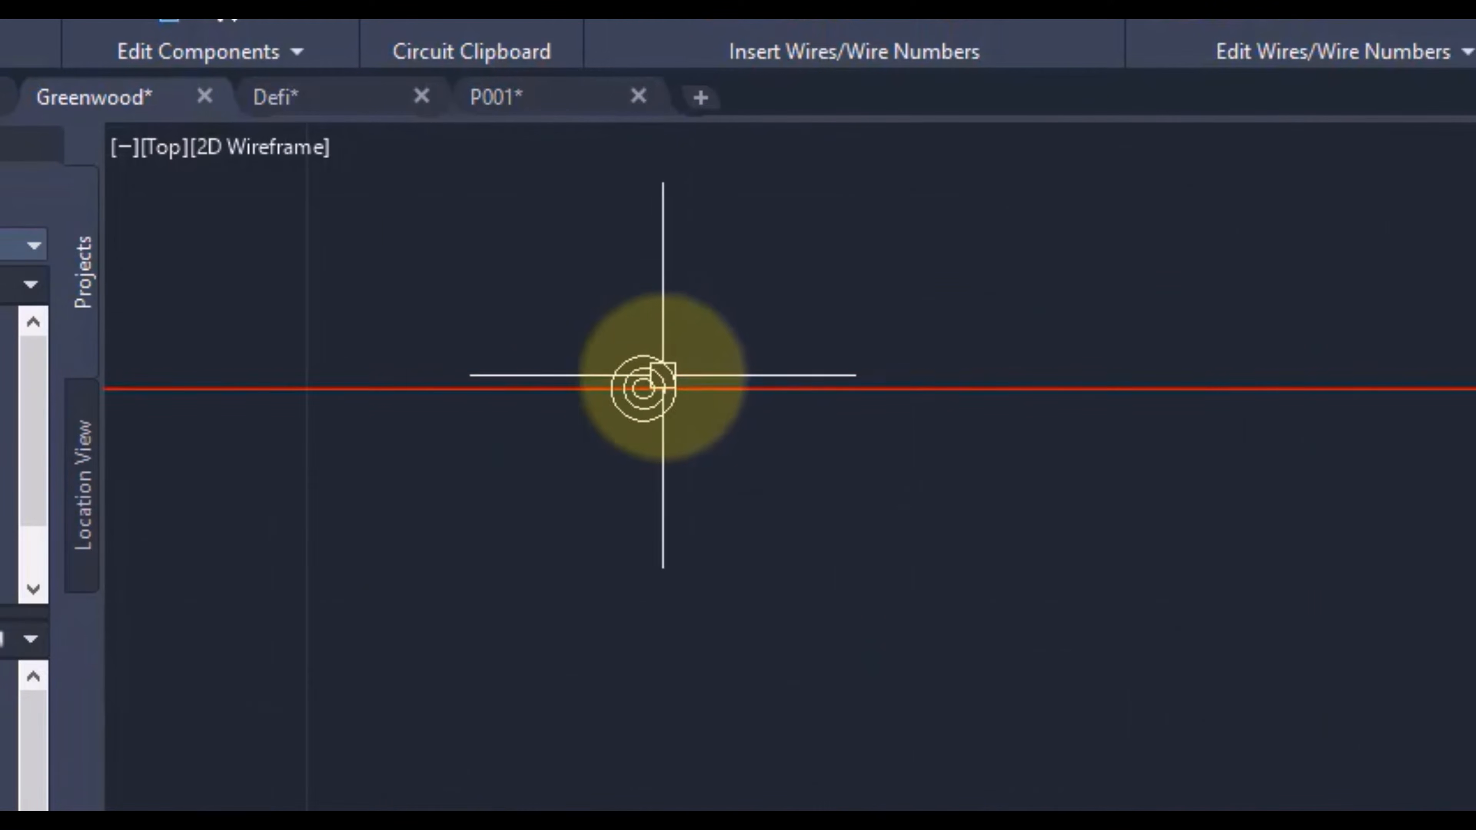
{"action": "left_click", "coordinate": [647, 411]}
{"action": "scroll", "coordinate": [1298, 636], "scroll_direction": "down", "scroll_amount": 3}
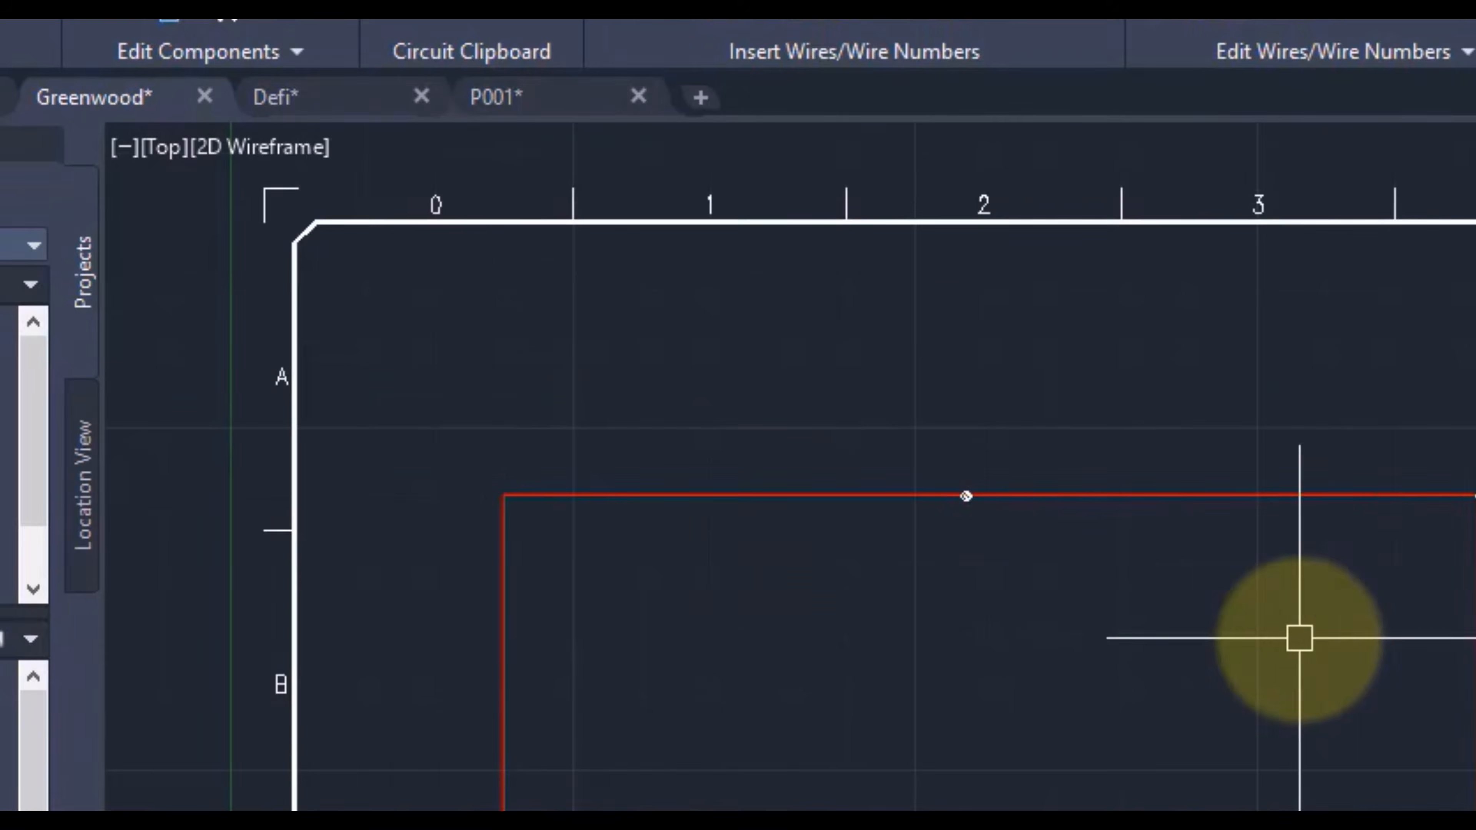
{"action": "middle_click_drag", "start_coordinate": [1298, 636], "coordinate": [1016, 449]}
{"action": "scroll", "coordinate": [772, 525], "scroll_direction": "down", "scroll_amount": 4}
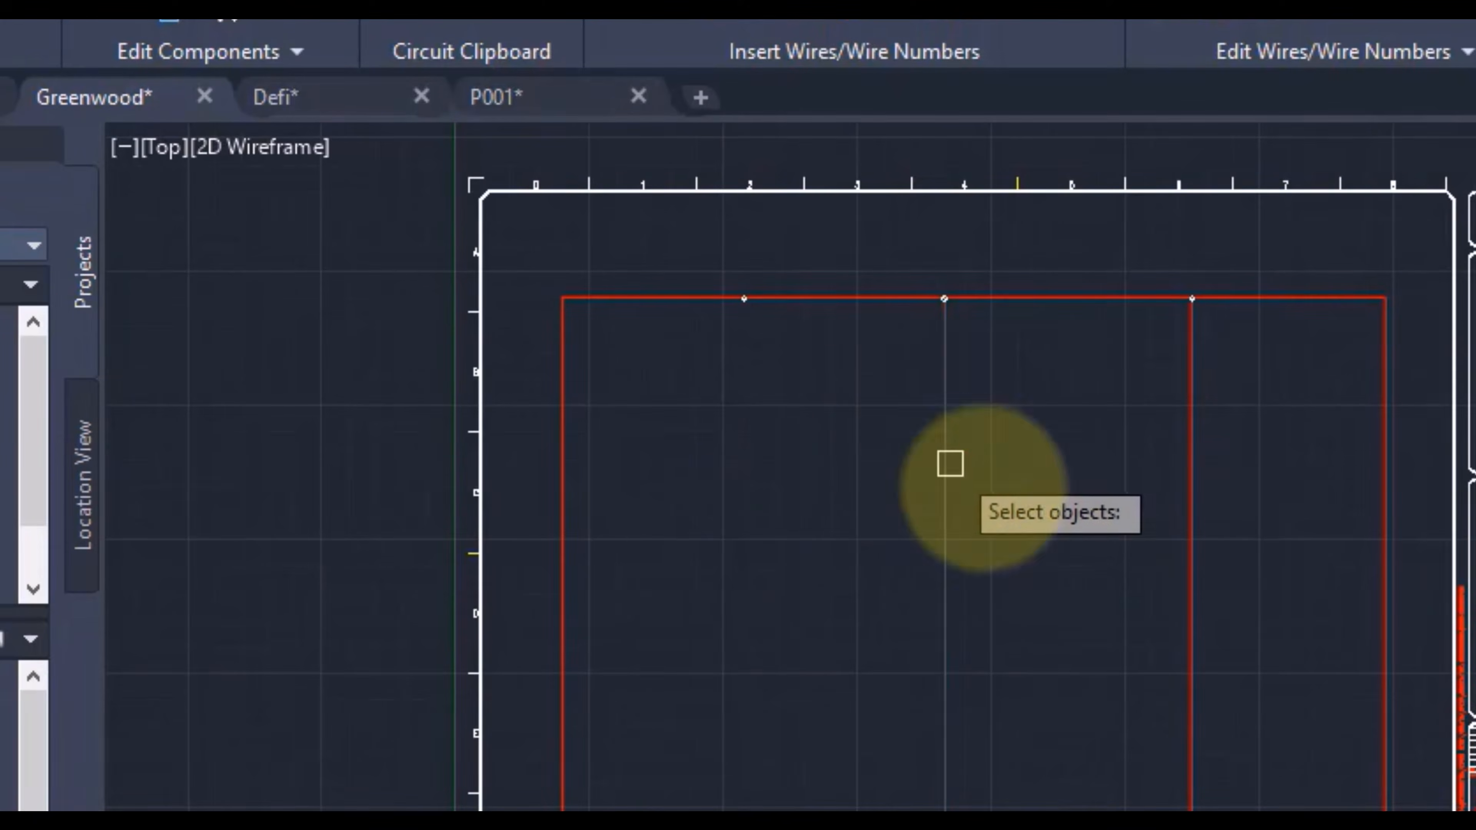
{"action": "left_click", "coordinate": [946, 465]}
{"action": "key", "text": "Return"}
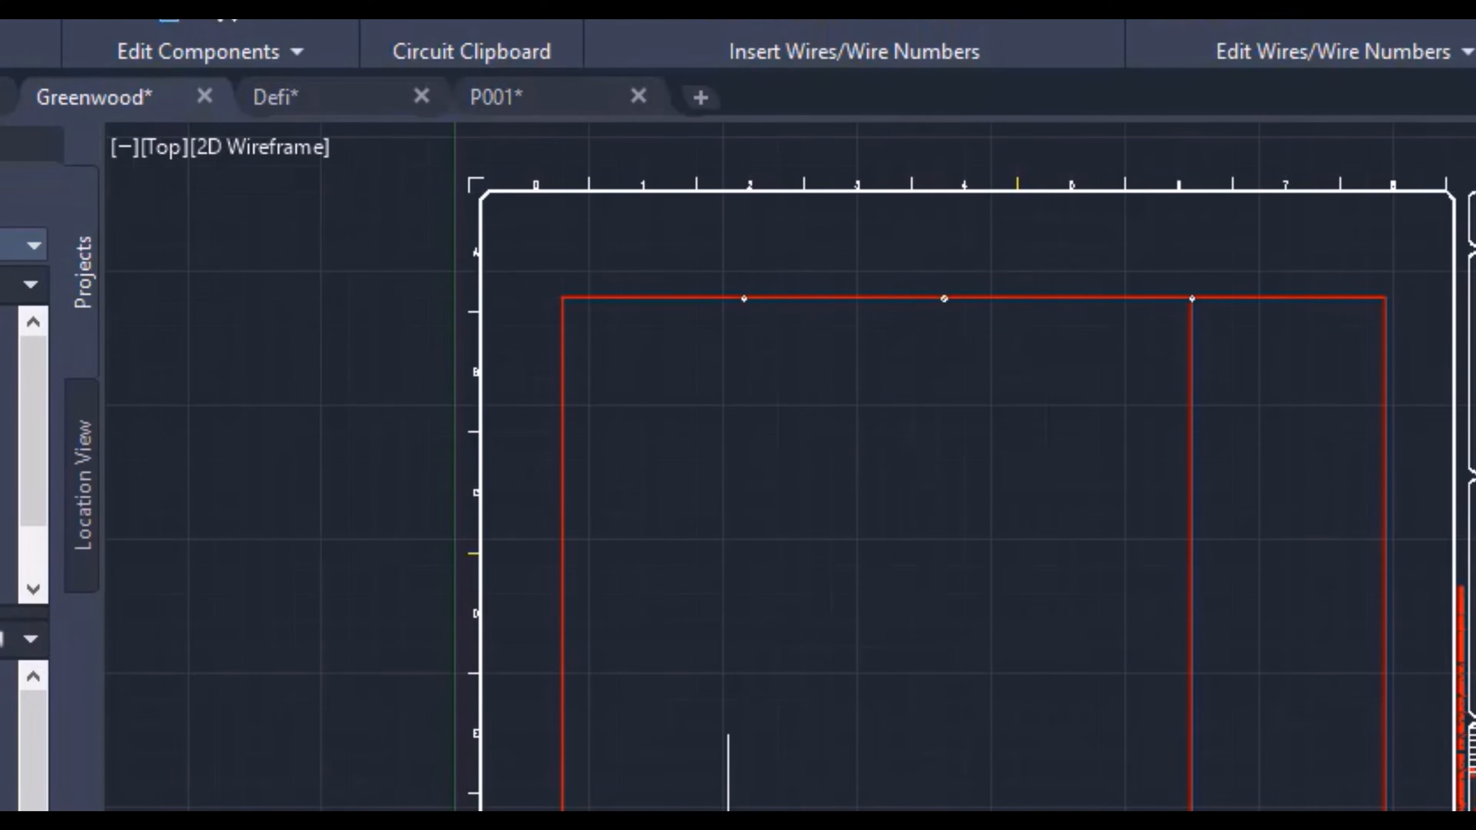
{"action": "key", "text": "Return"}
{"action": "left_click", "coordinate": [1189, 465]}
{"action": "key", "text": "Escape"}
Step: Undo the erasing of the middle vertical wire near column 4
{"action": "key", "text": "ctrl+z"}
{"action": "key", "text": "ctrl+z"}
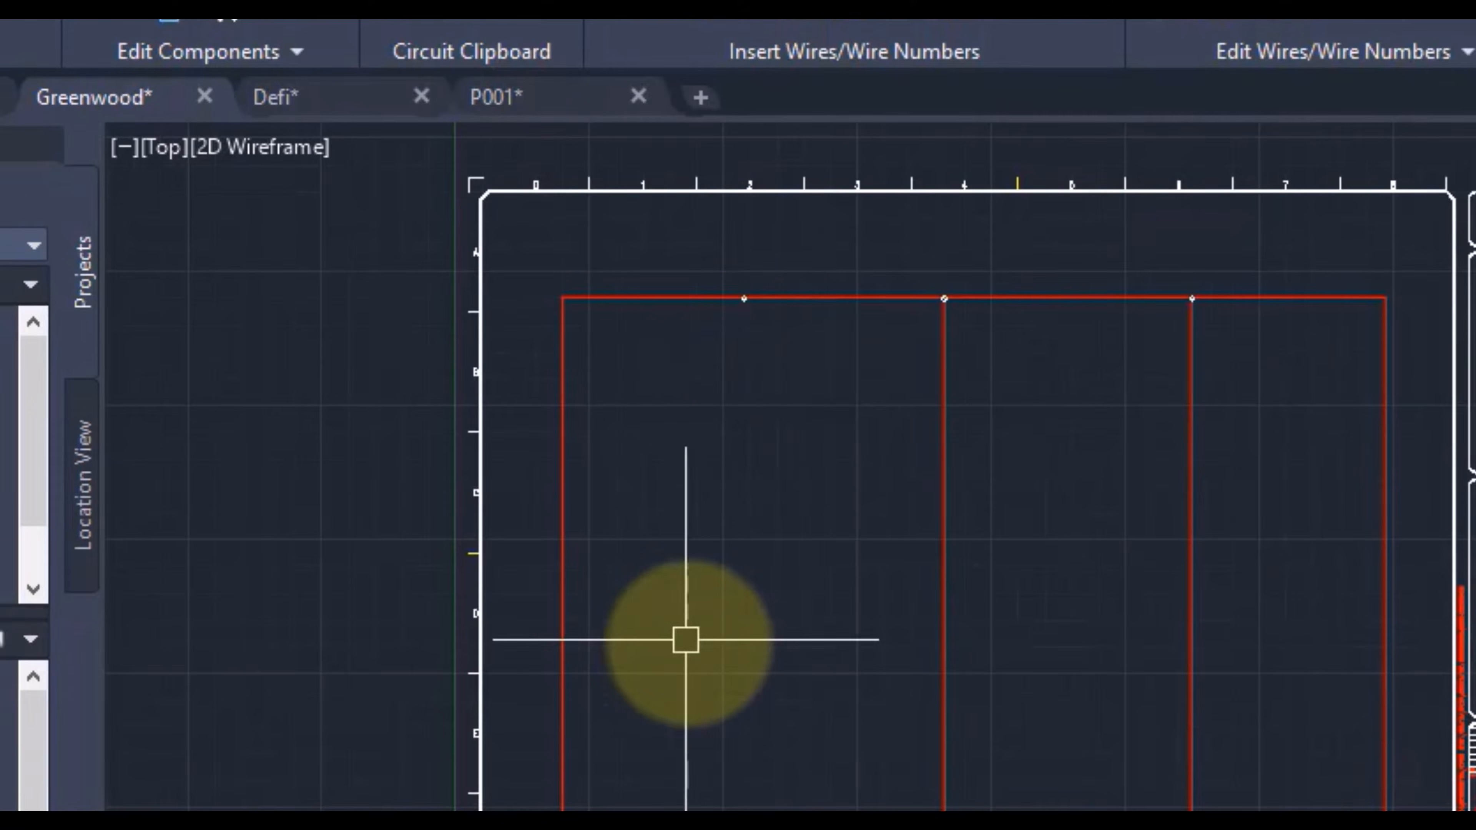
{"action": "key", "text": "ctrl+z"}
Step: Trim away the vertical branch wires near columns 4 and 6 with the Trim Wire command
{"action": "type", "text": "at"}
{"action": "key", "text": "Return"}
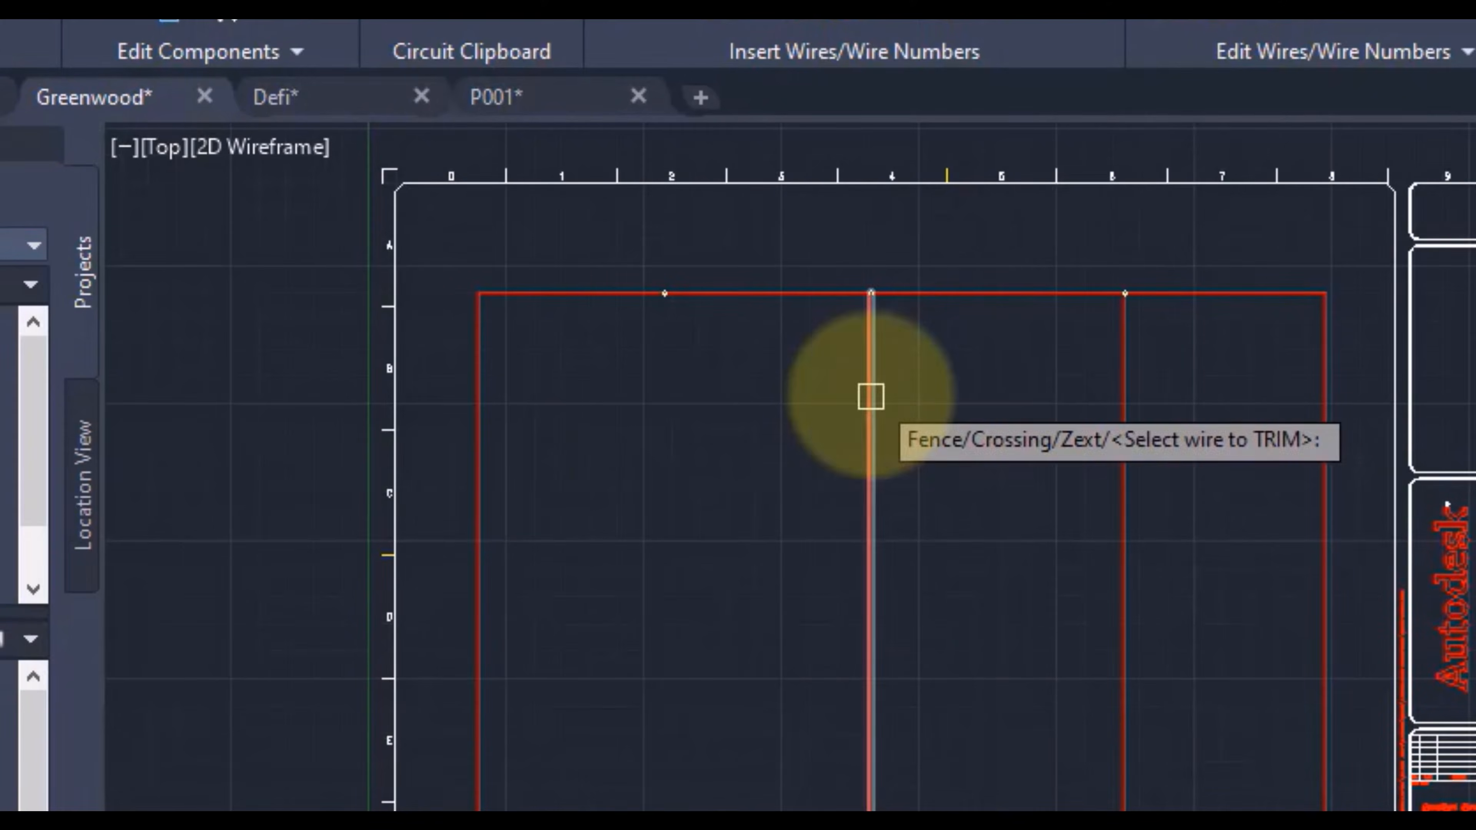
{"action": "left_click", "coordinate": [870, 397]}
{"action": "left_click", "coordinate": [1124, 407]}
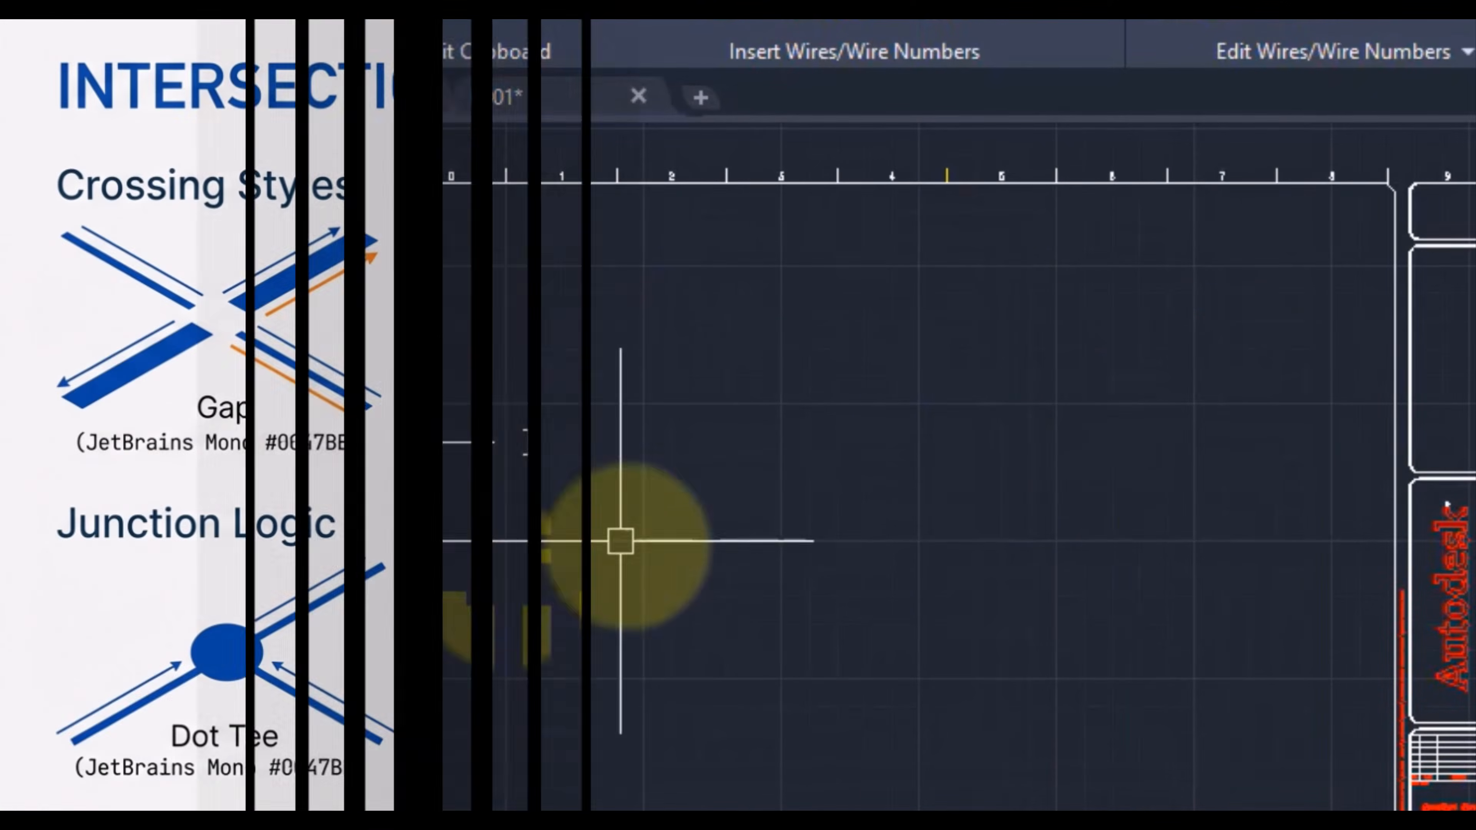
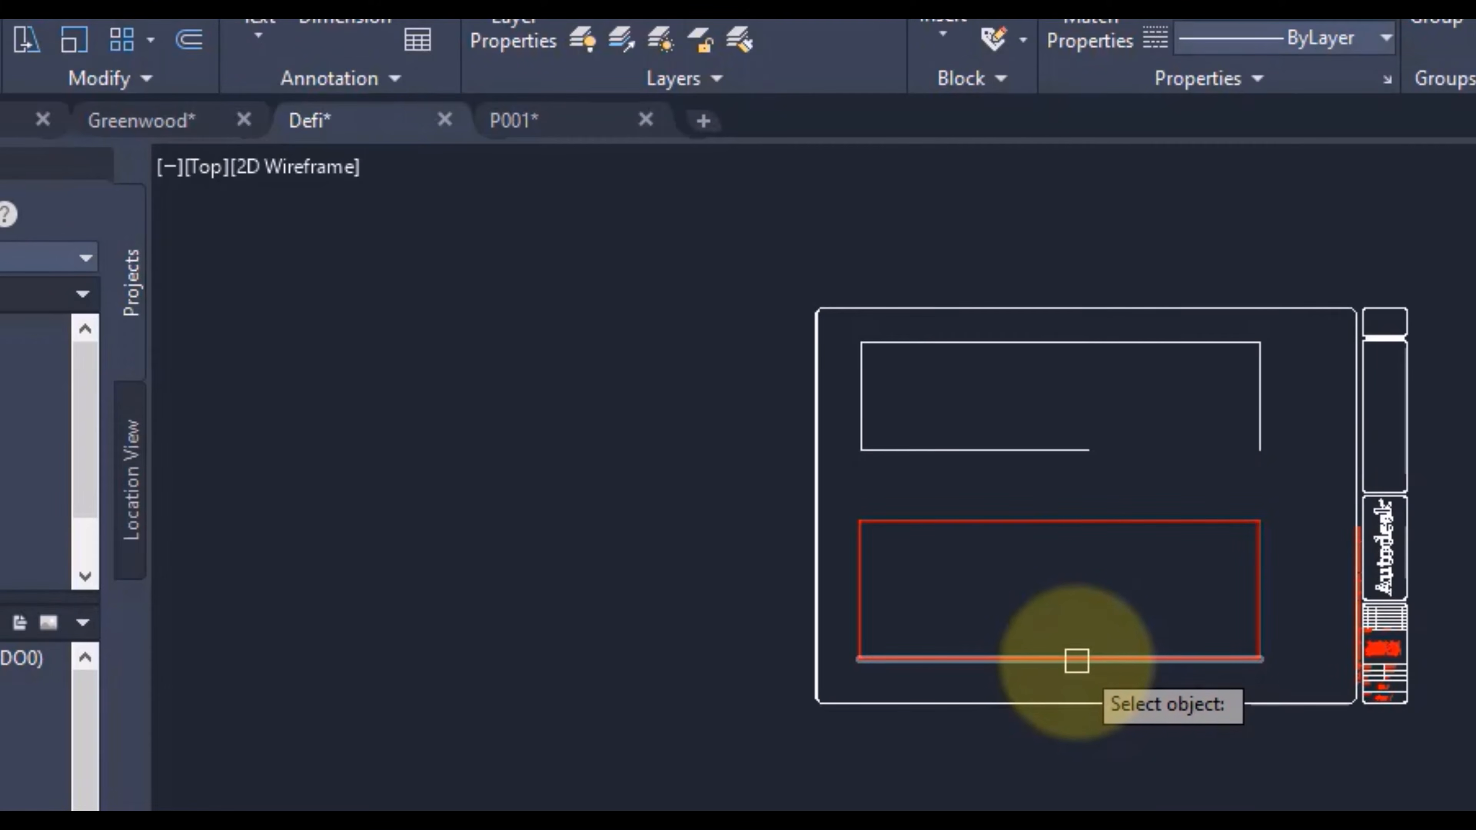
Step: Break the lower wire of the red rectangle so that its right-hand part is removed
{"action": "left_click", "coordinate": [1074, 660]}
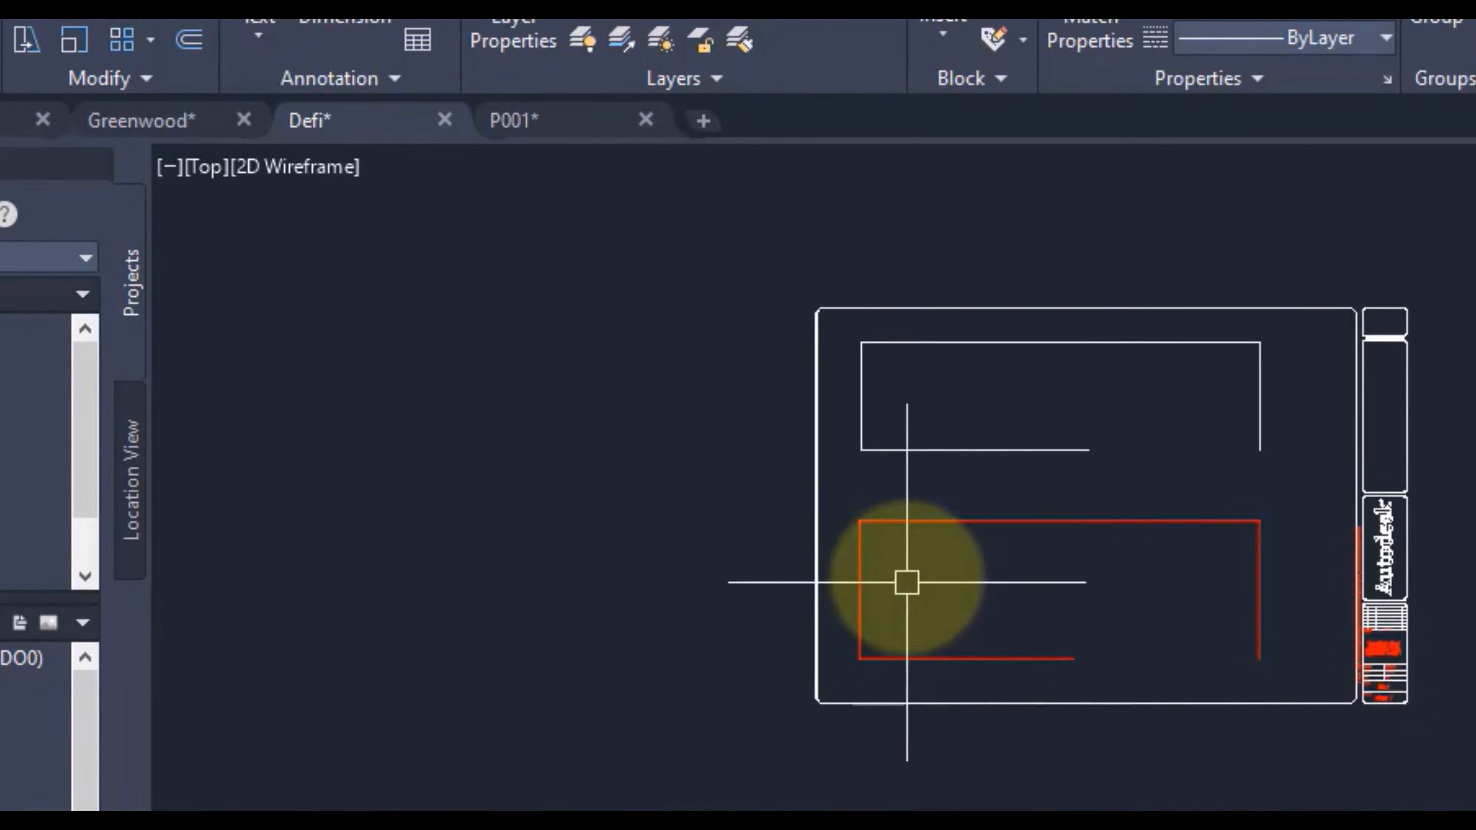
{"action": "scroll", "coordinate": [926, 551], "scroll_direction": "up", "scroll_amount": 3}
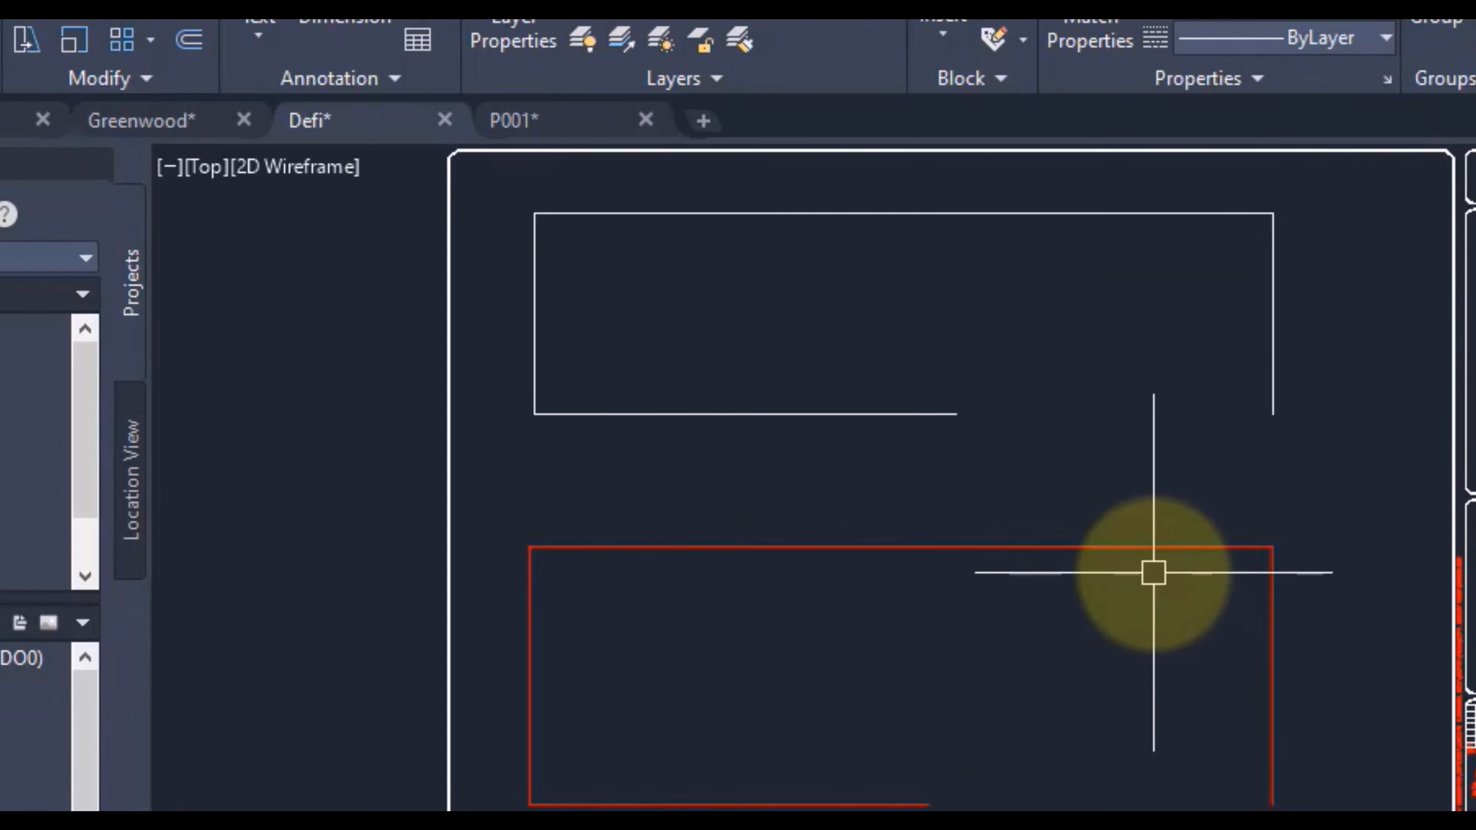
{"action": "scroll", "coordinate": [1243, 488], "scroll_direction": "down", "scroll_amount": 3}
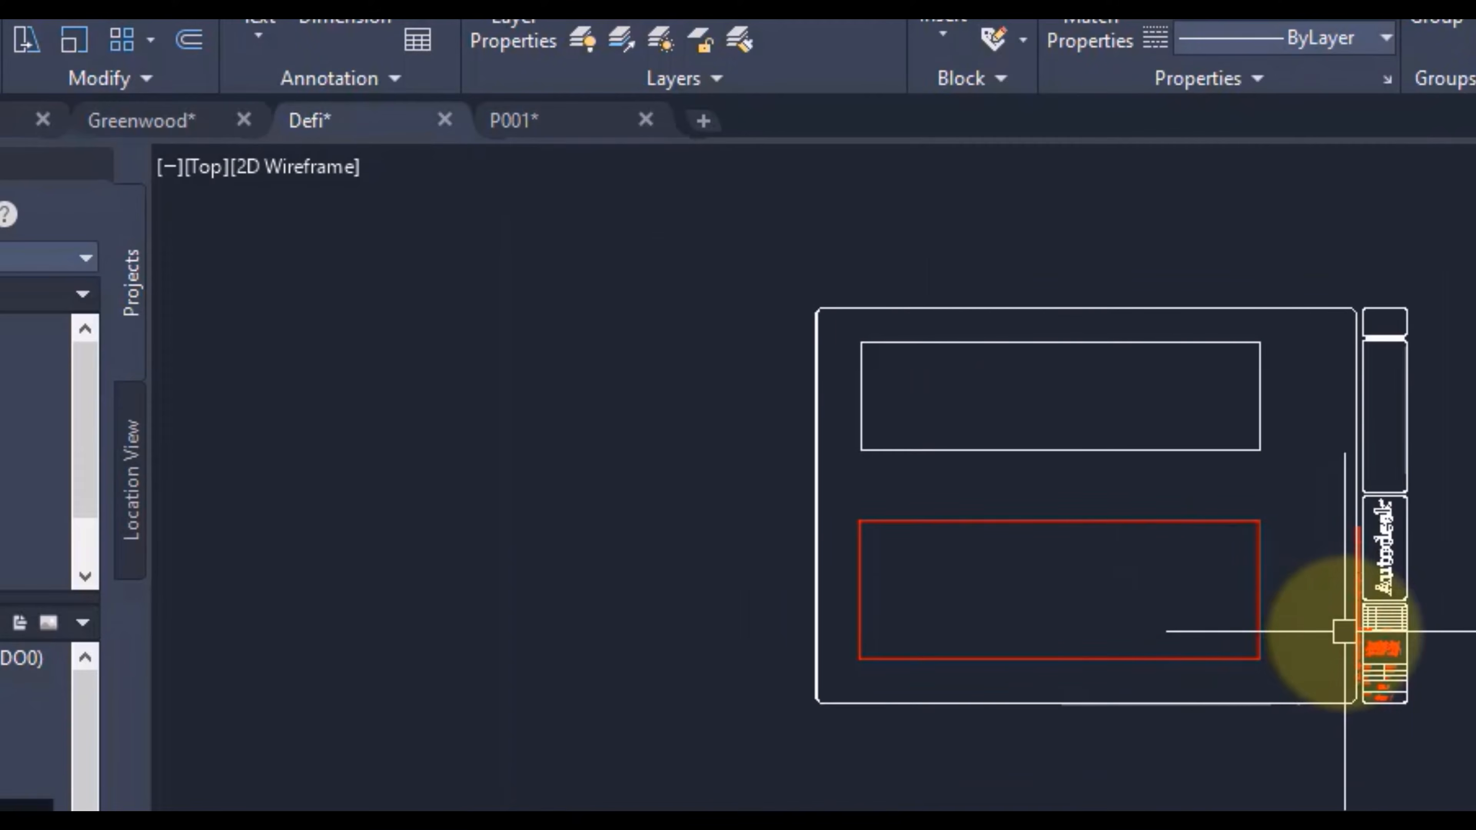
{"action": "mouse_move", "coordinate": [1453, 472]}
{"action": "middle_mouse_down"}
{"action": "mouse_move", "coordinate": [1251, 491]}
{"action": "mouse_move", "coordinate": [1341, 491]}
{"action": "middle_mouse_up"}
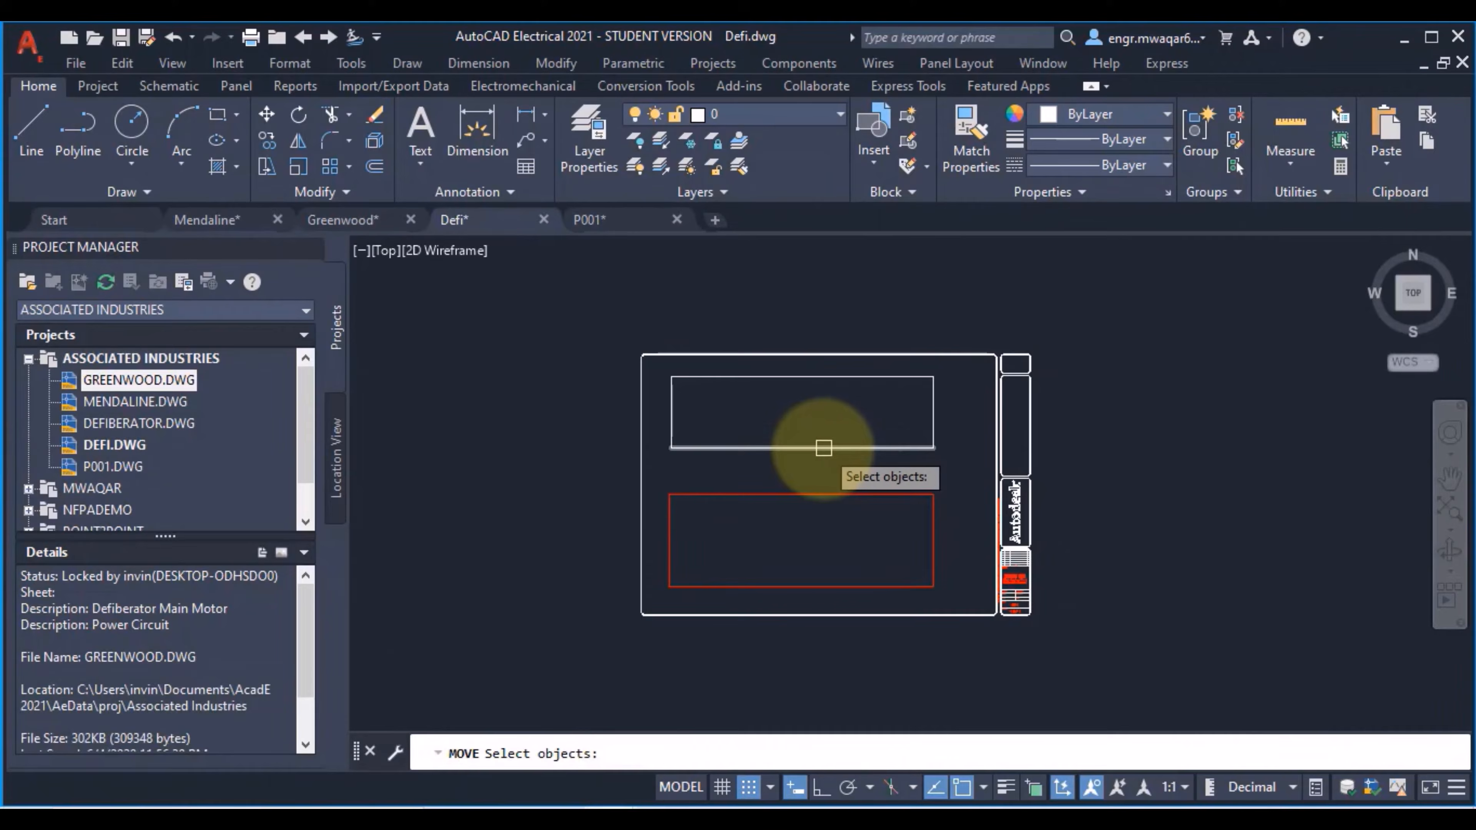
Step: Move the lower line of the white rectangle upward into the rectangle with the standard MOVE command
{"action": "left_click", "coordinate": [823, 447]}
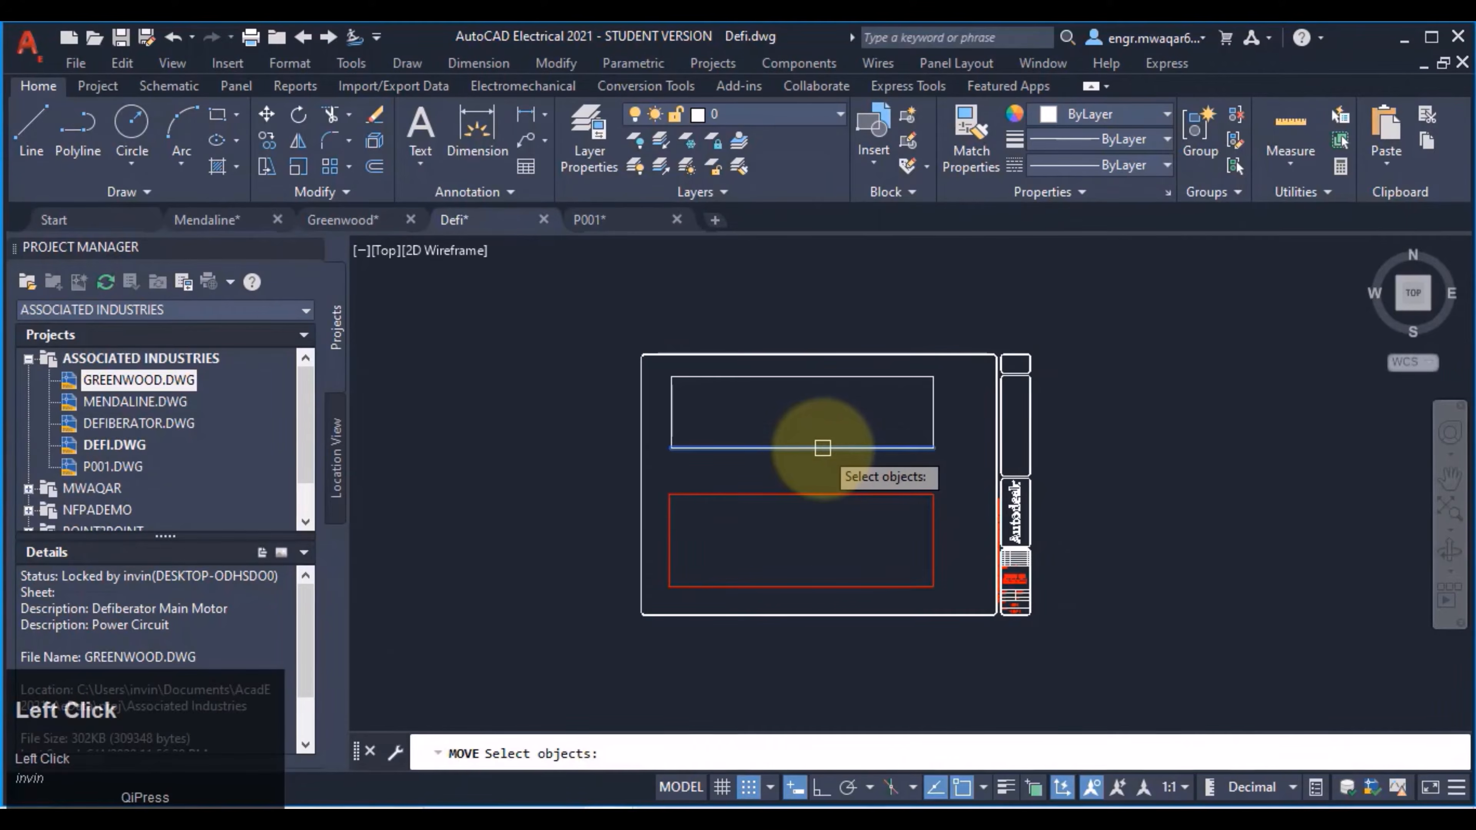
{"action": "key", "text": "Return"}
{"action": "left_click", "coordinate": [822, 398]}
{"action": "left_click", "coordinate": [799, 426]}
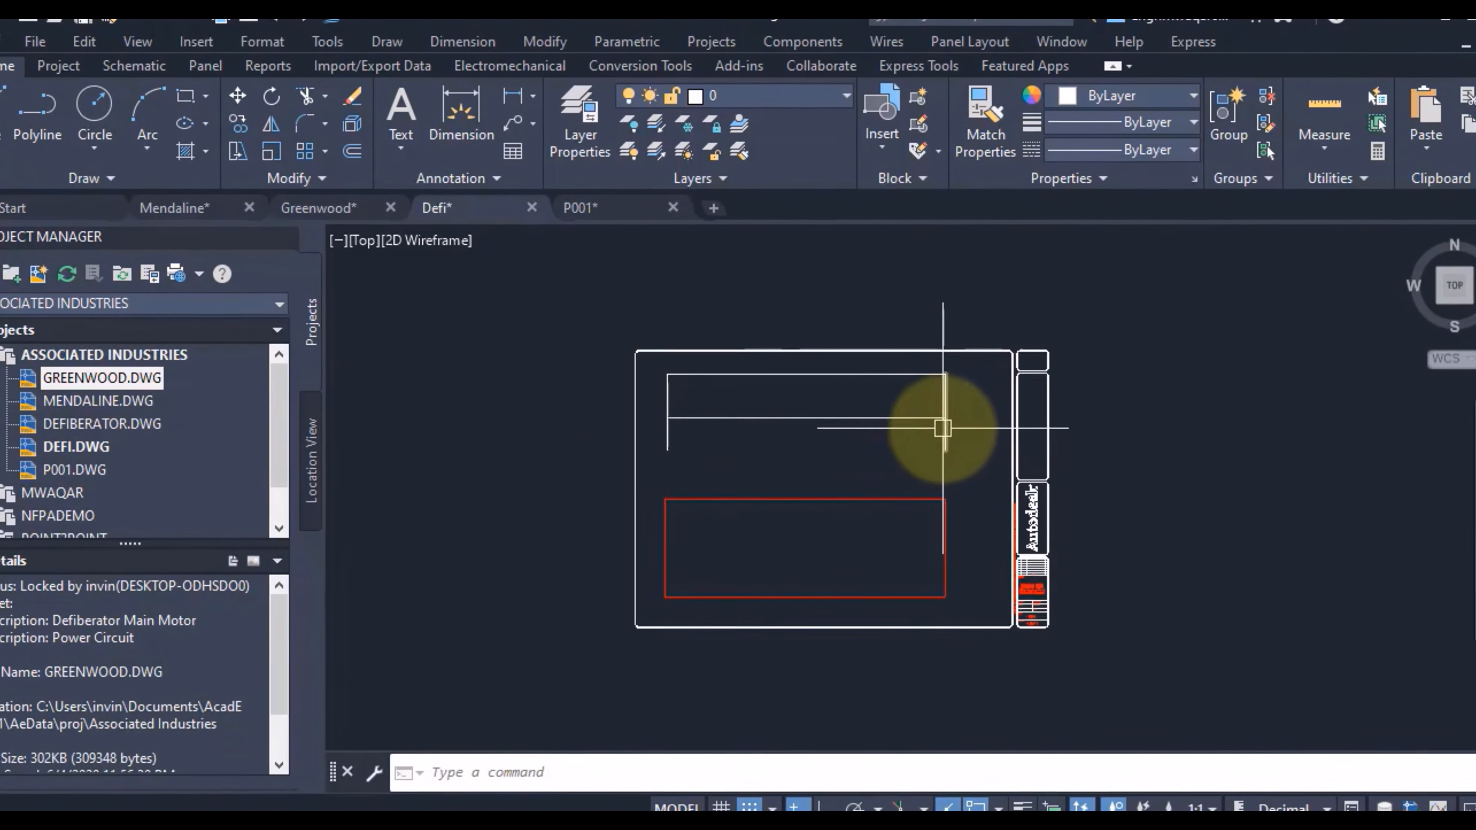
Step: Move the lower wire of the red rectangle upward from its midpoint with the standard MOVE command
{"action": "key", "text": "space"}
{"action": "left_click", "coordinate": [811, 601]}
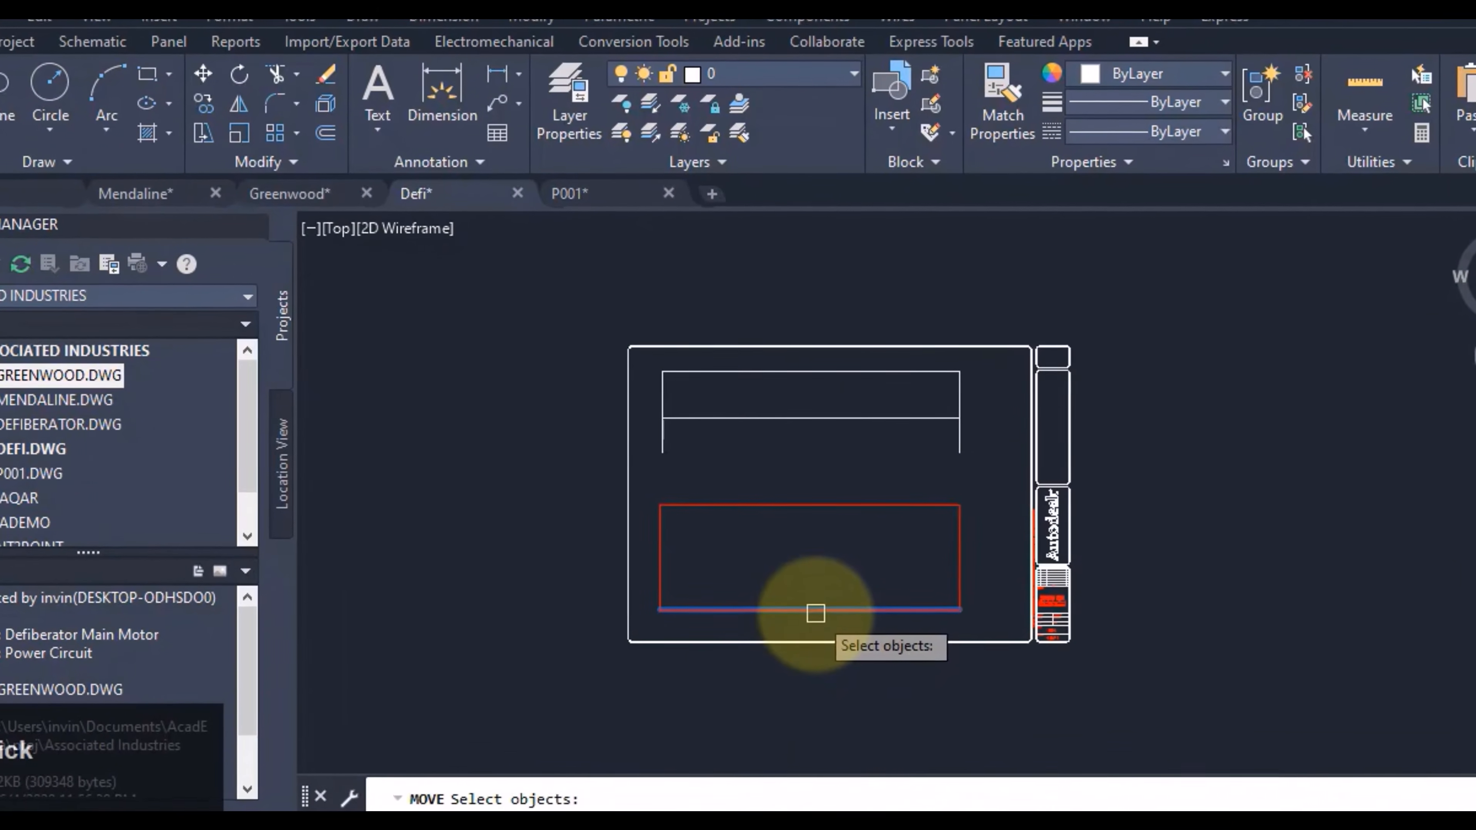
{"action": "key", "text": "Return"}
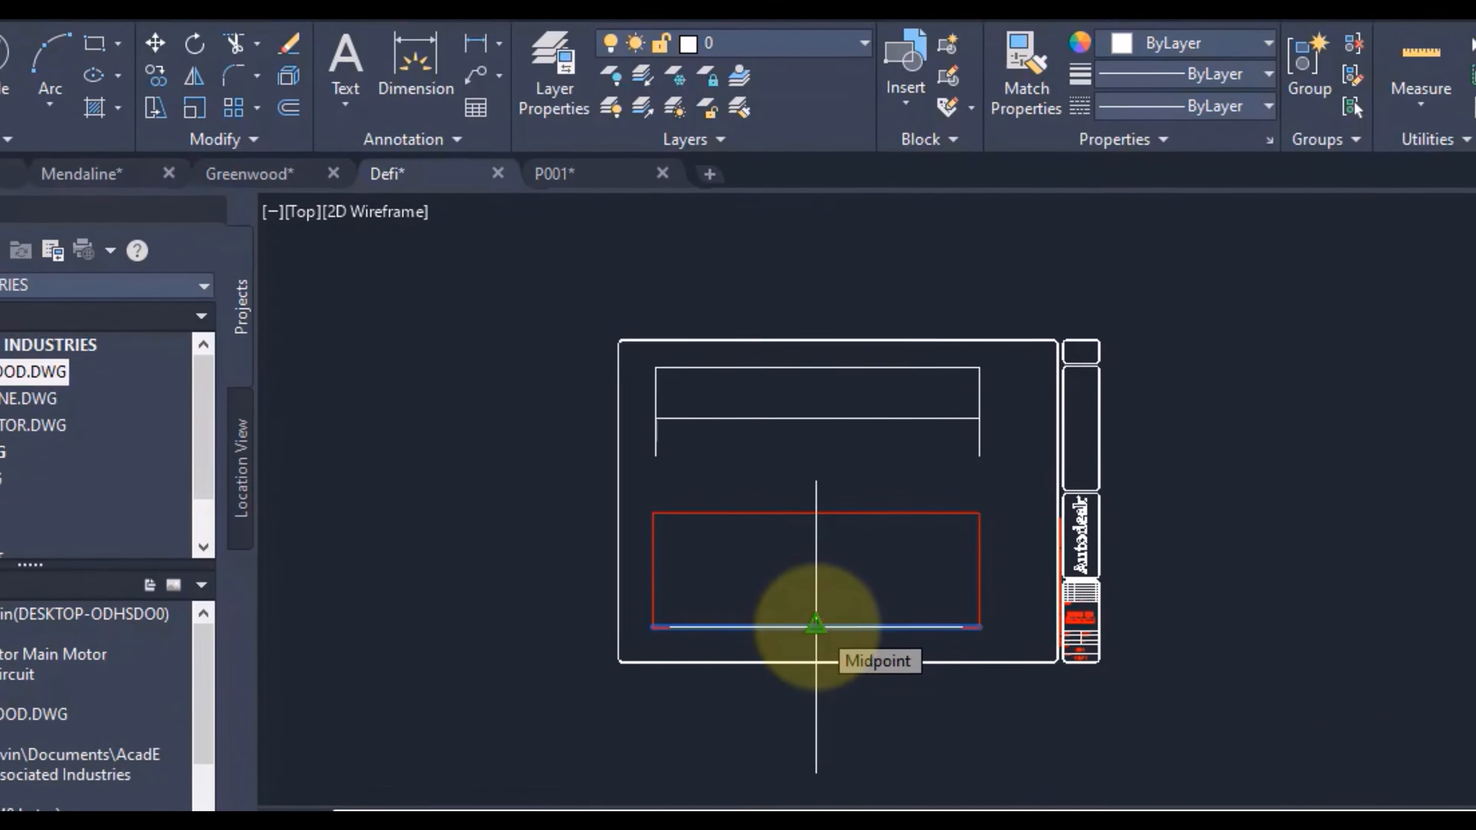
{"action": "left_click", "coordinate": [816, 625]}
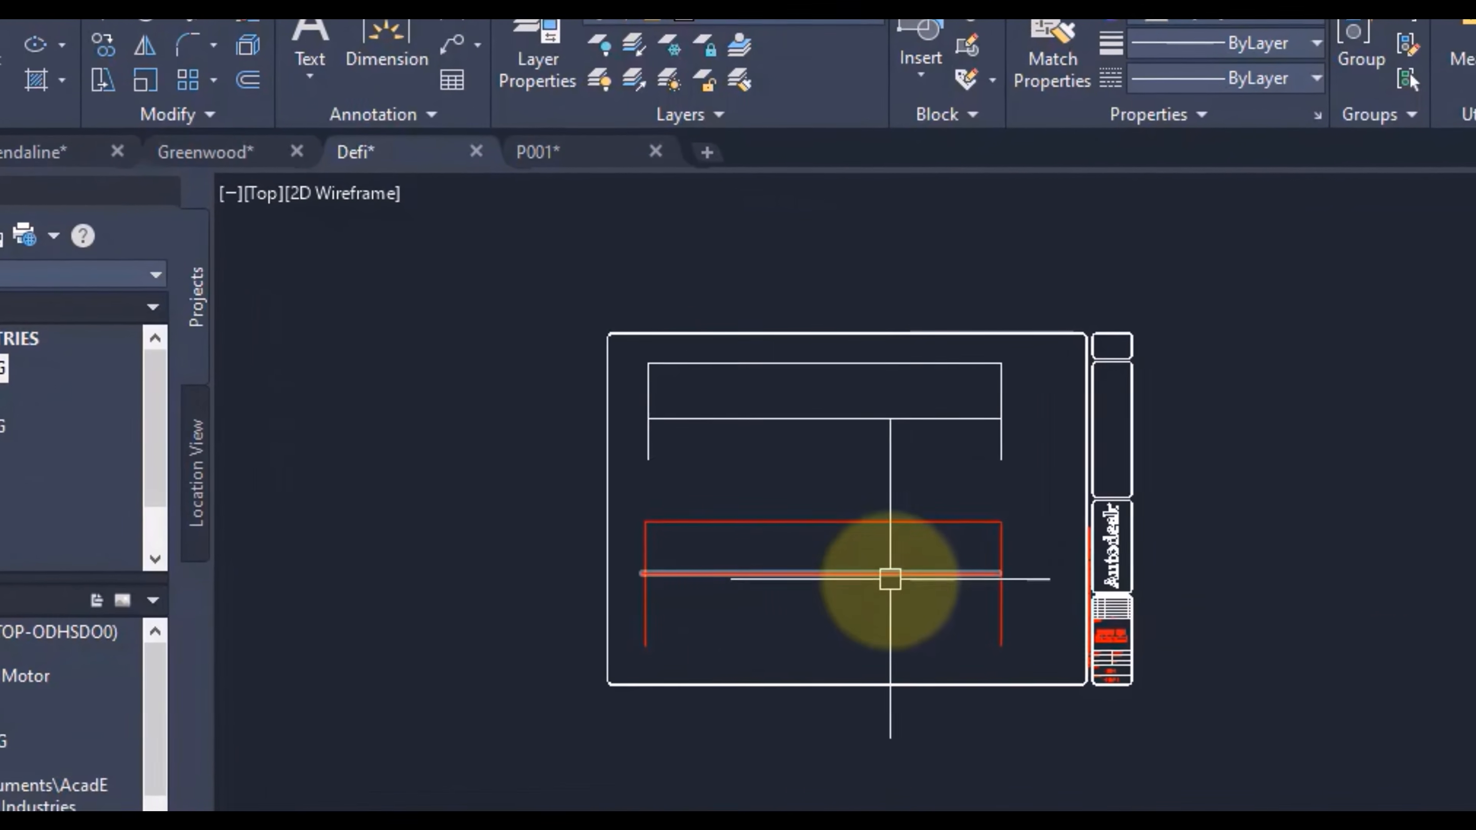
{"action": "left_click", "coordinate": [825, 460]}
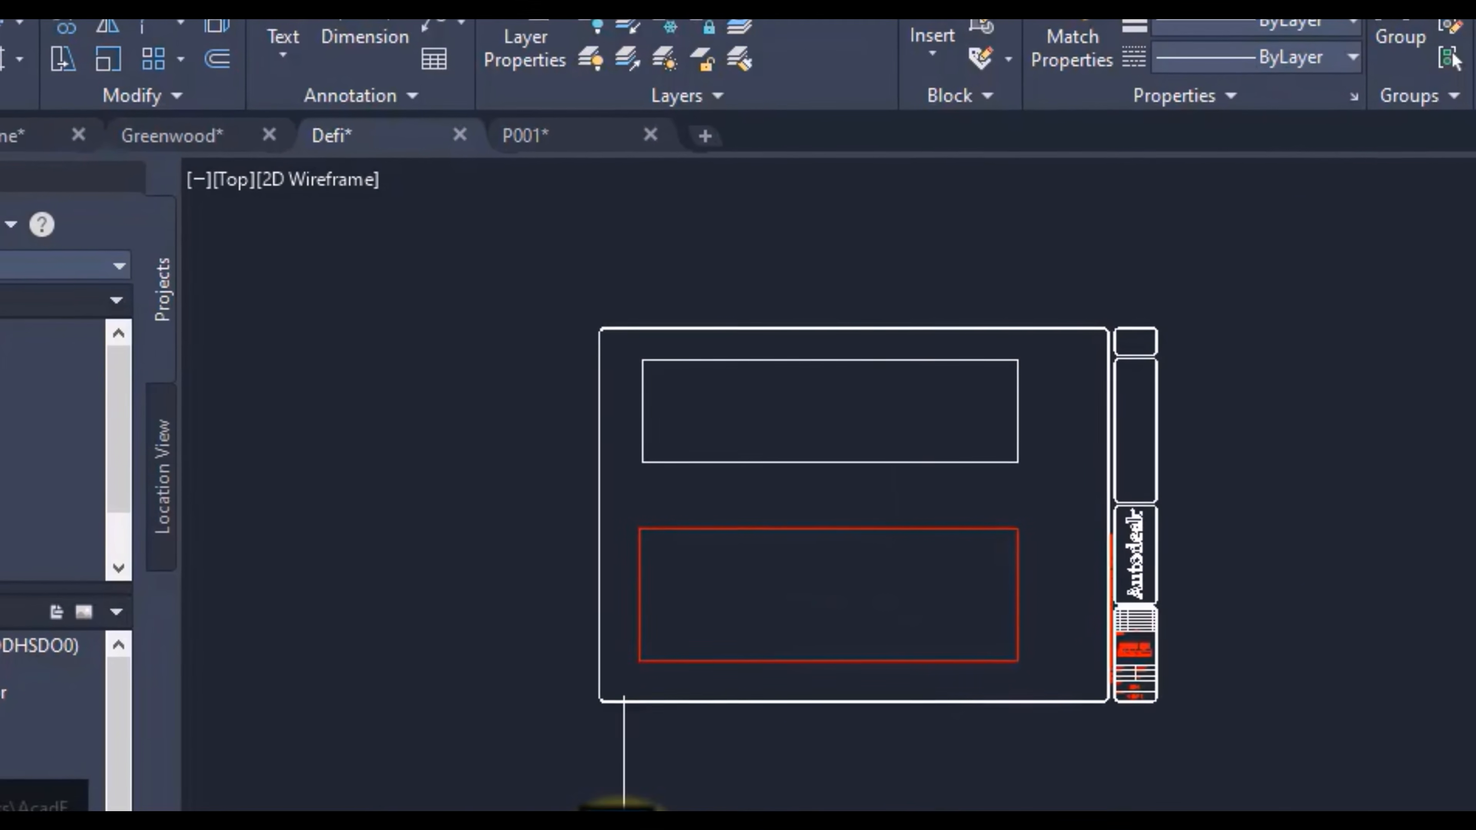
Step: Slide the red rectangle's lower wire up, down and up again with the AutoCAD Electrical SCOOT command
{"action": "type", "text": "scoot"}
{"action": "key", "text": "Down"}
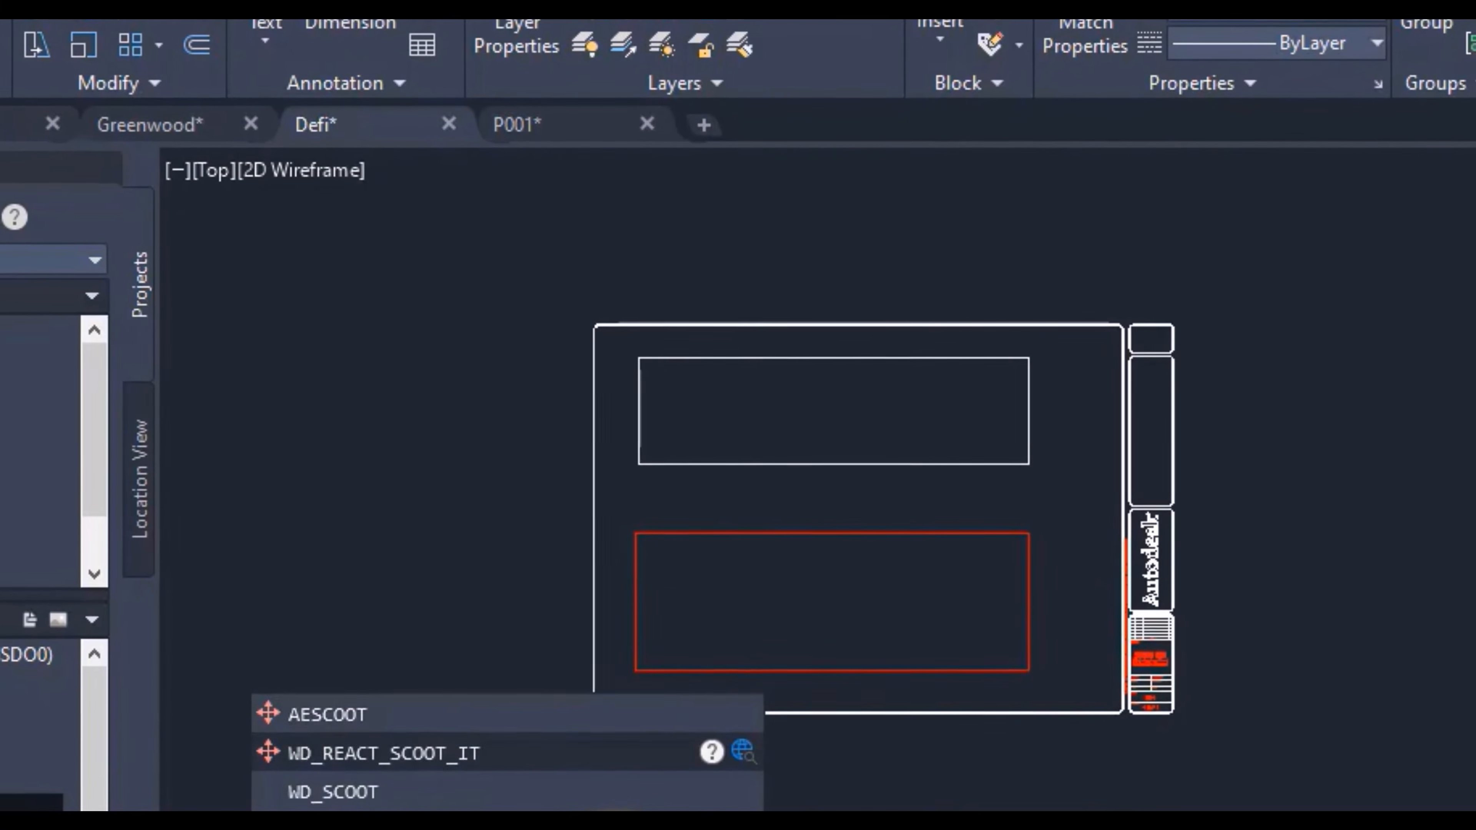
{"action": "key", "text": "Return"}
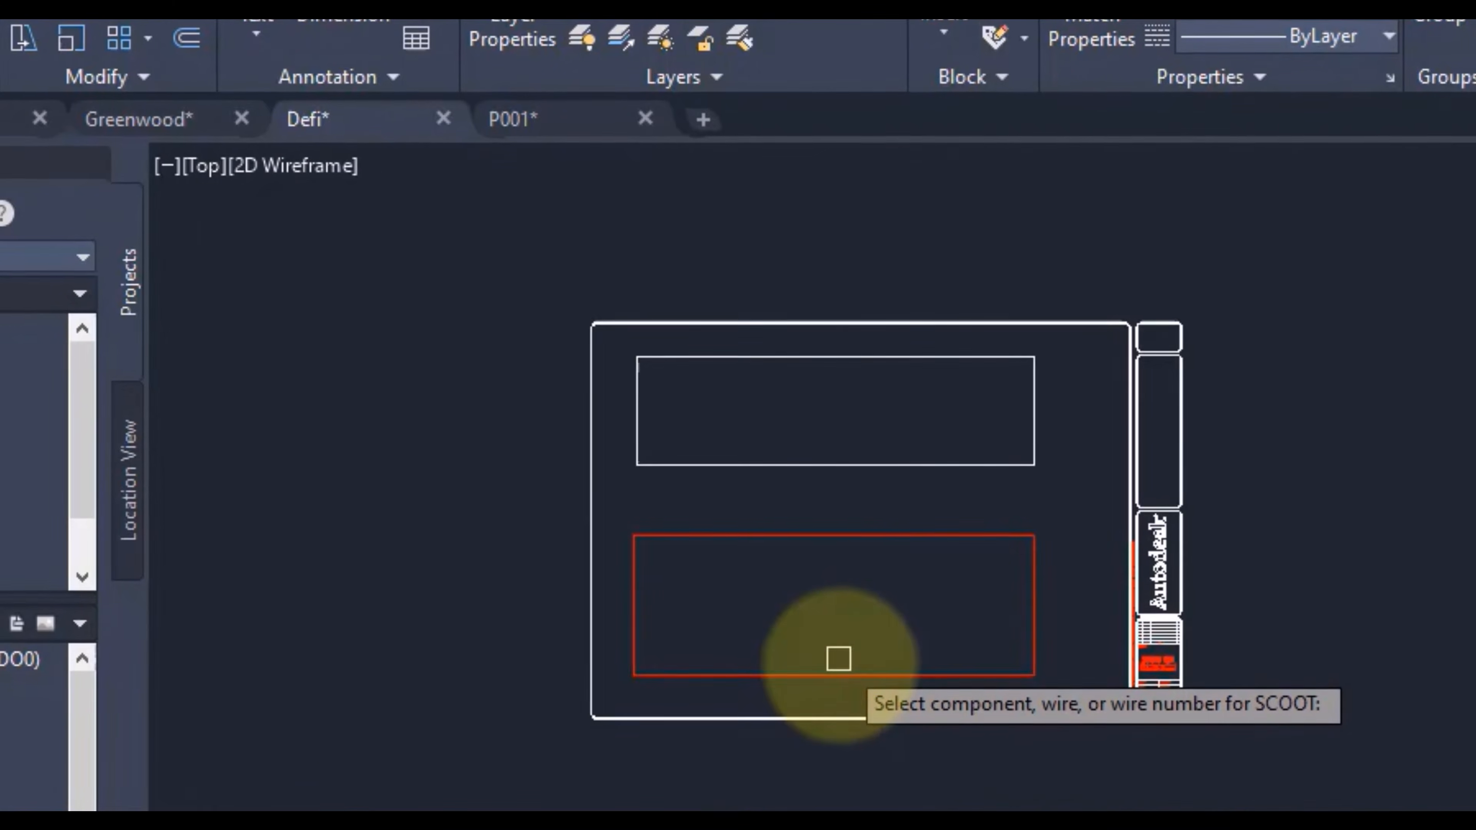
{"action": "left_click", "coordinate": [837, 675]}
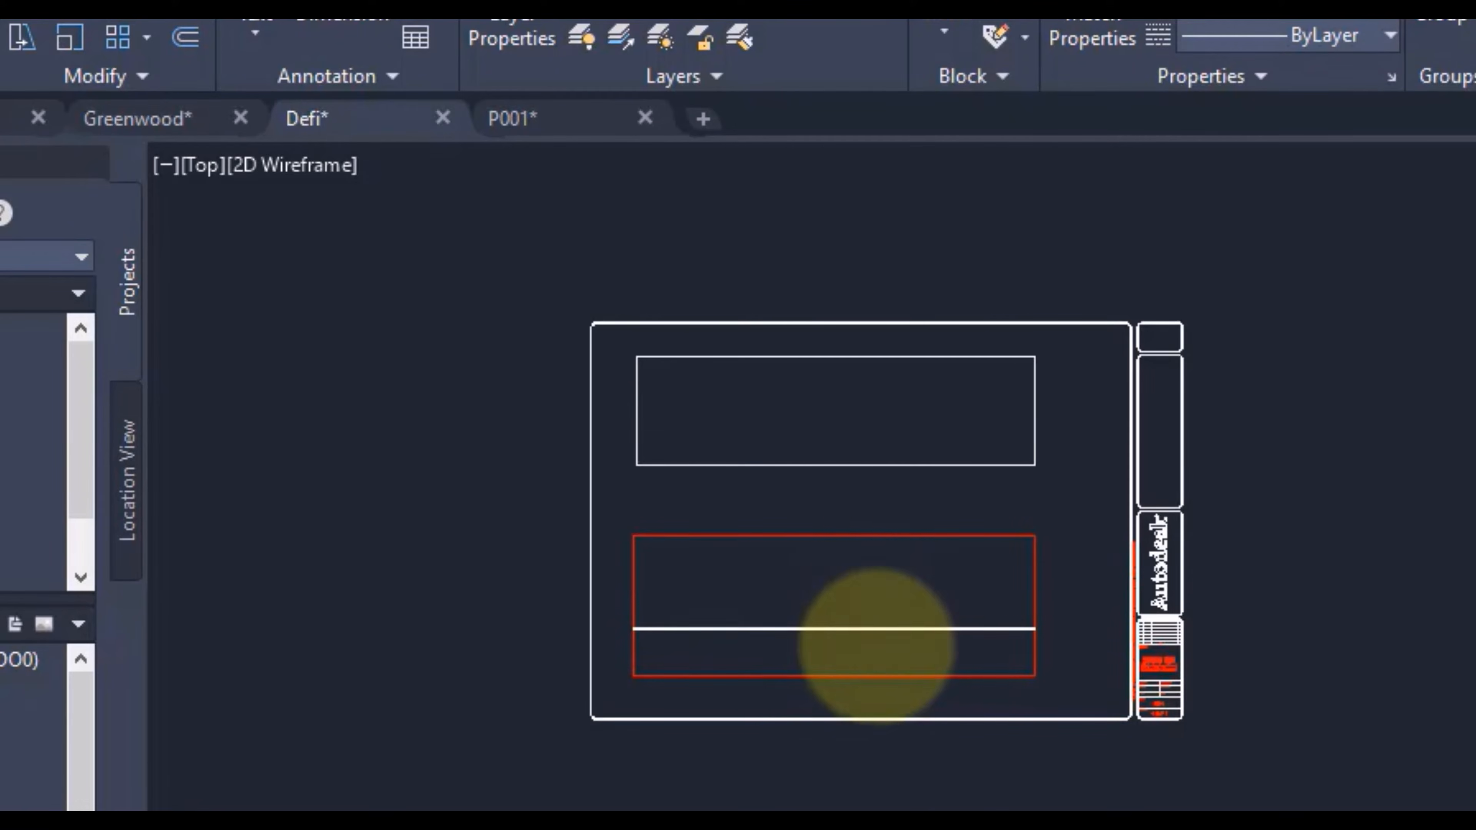
{"action": "left_click", "coordinate": [885, 616]}
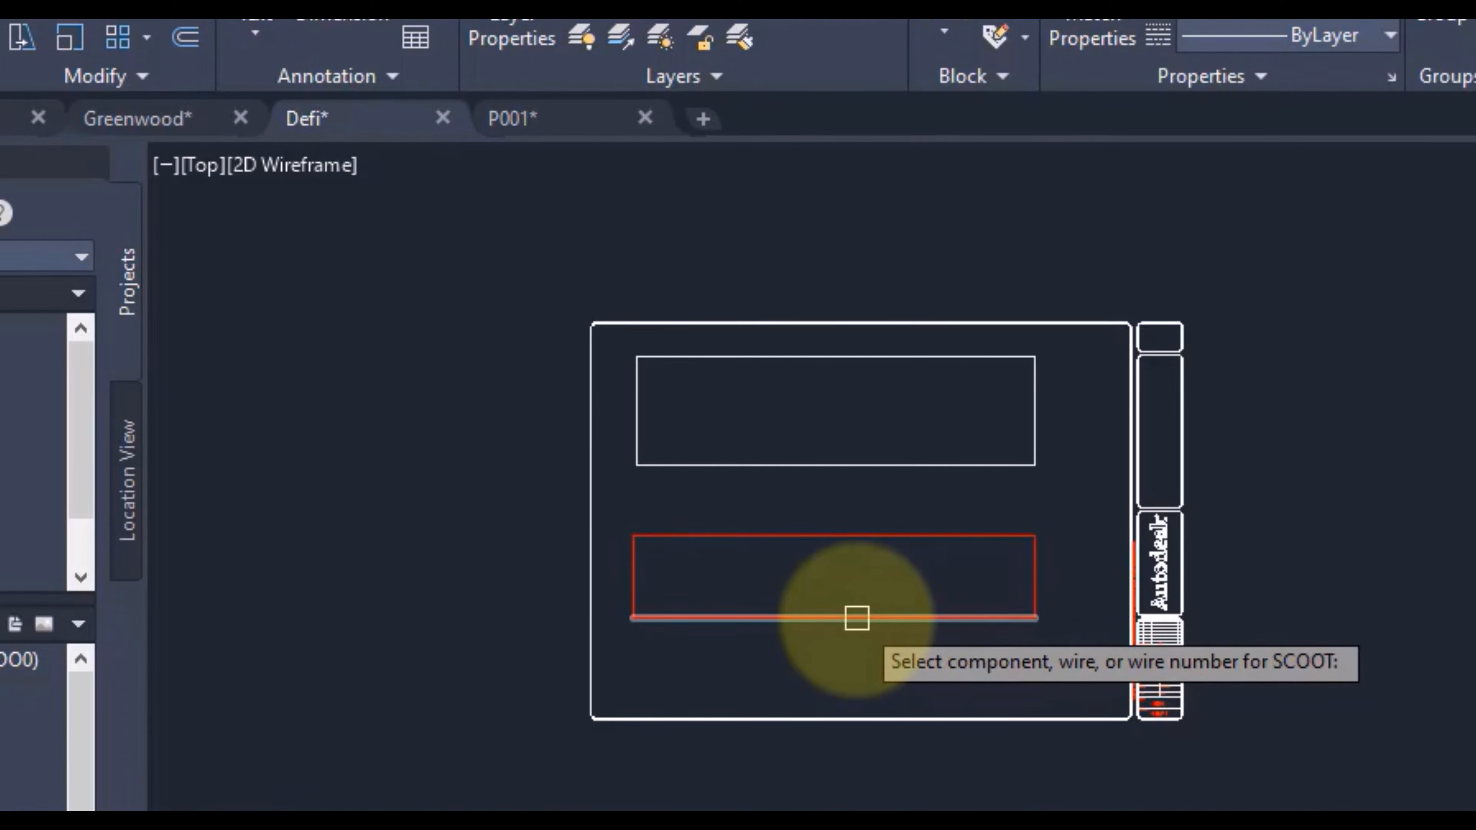
{"action": "left_click", "coordinate": [856, 617]}
{"action": "left_click", "coordinate": [856, 705]}
{"action": "left_click", "coordinate": [856, 703]}
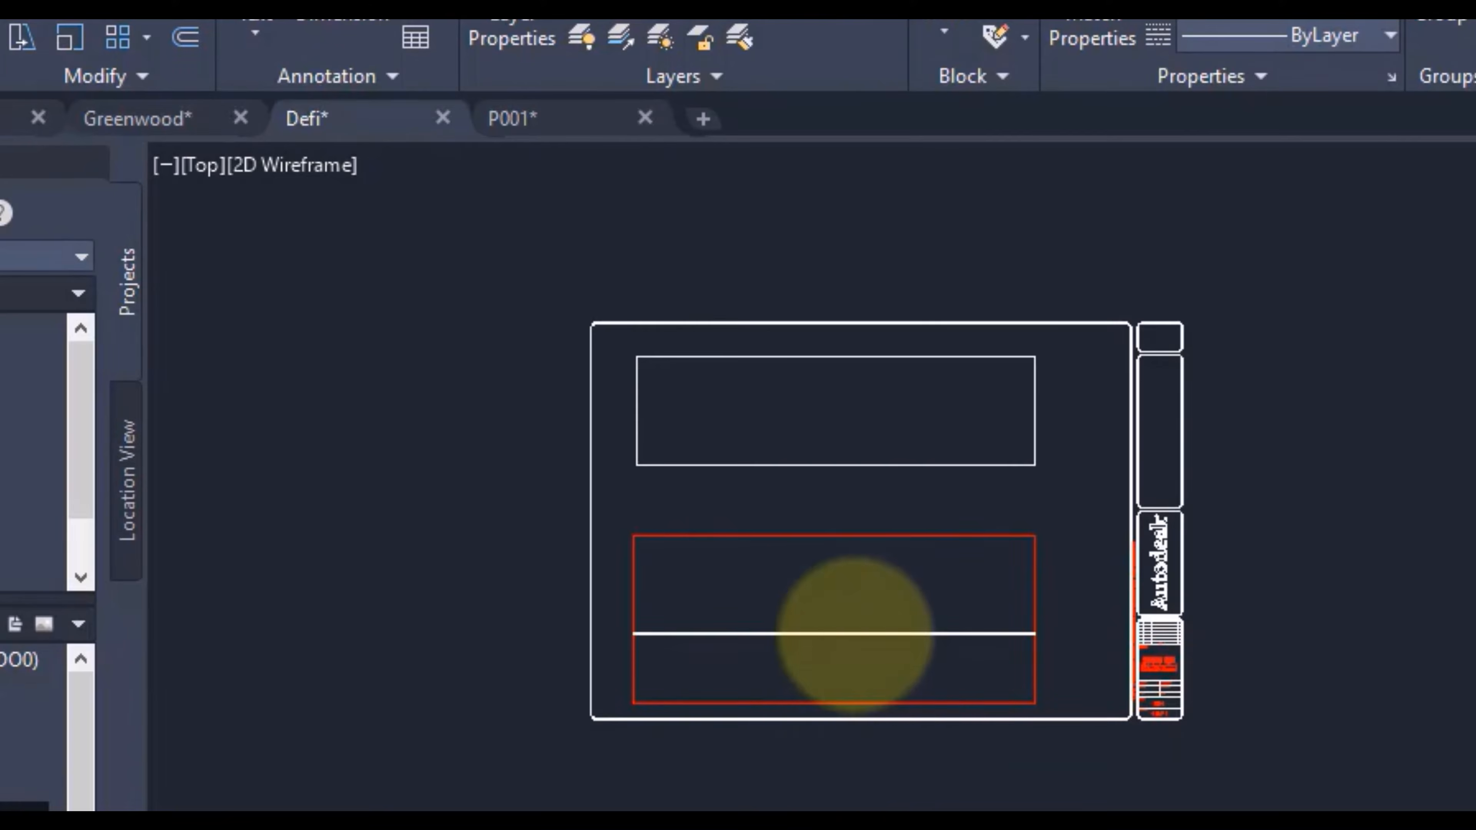
{"action": "left_click", "coordinate": [858, 633]}
Step: Scoot the red rectangle's right and left vertical wires inward, and back outward to widen the rectangle
{"action": "left_click", "coordinate": [847, 592]}
{"action": "left_click", "coordinate": [633, 593]}
{"action": "left_click", "coordinate": [738, 594]}
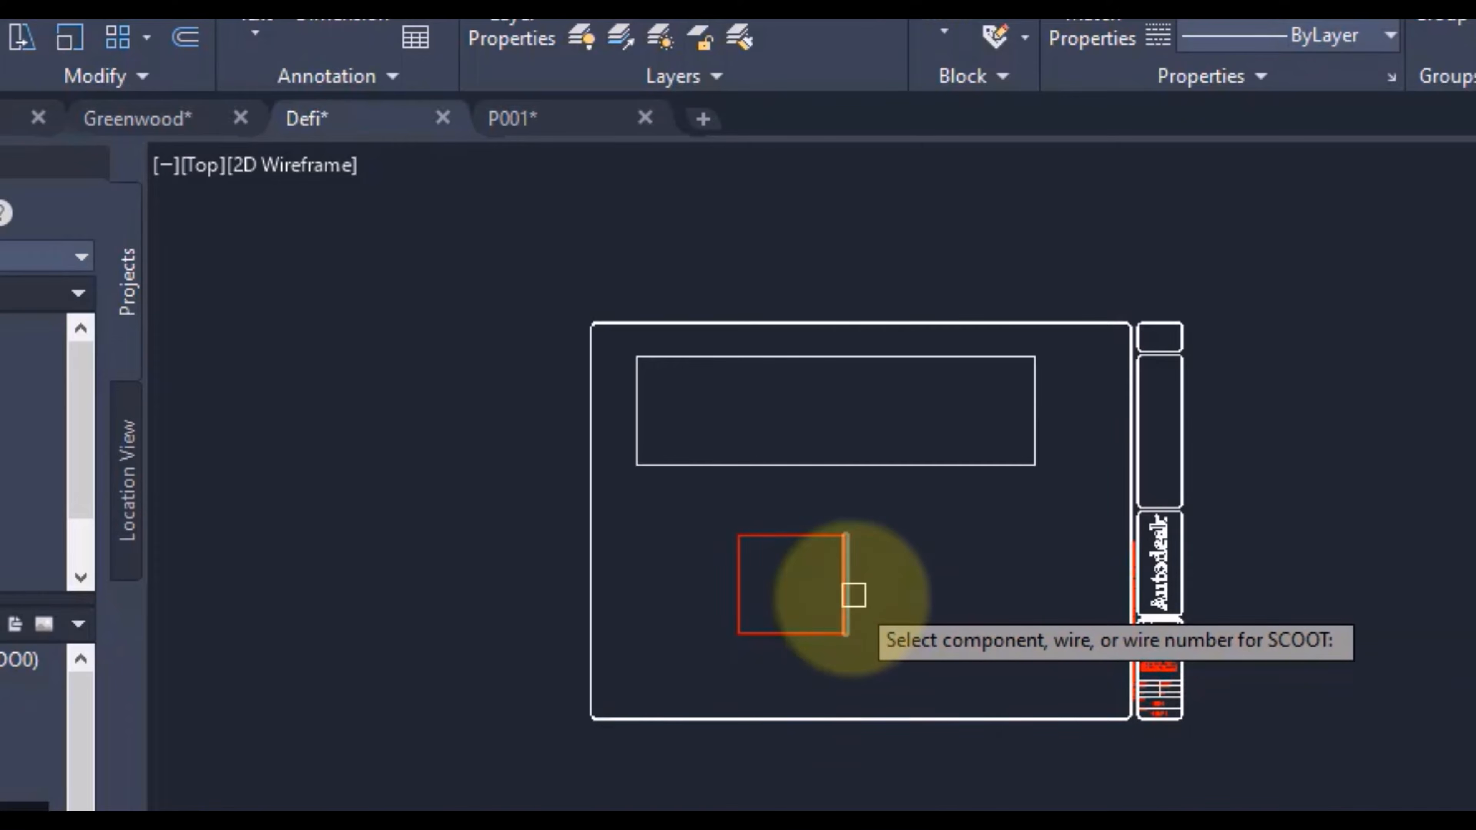
{"action": "left_click", "coordinate": [848, 597]}
{"action": "left_click", "coordinate": [1058, 587]}
{"action": "left_click", "coordinate": [738, 588]}
{"action": "left_click", "coordinate": [657, 587]}
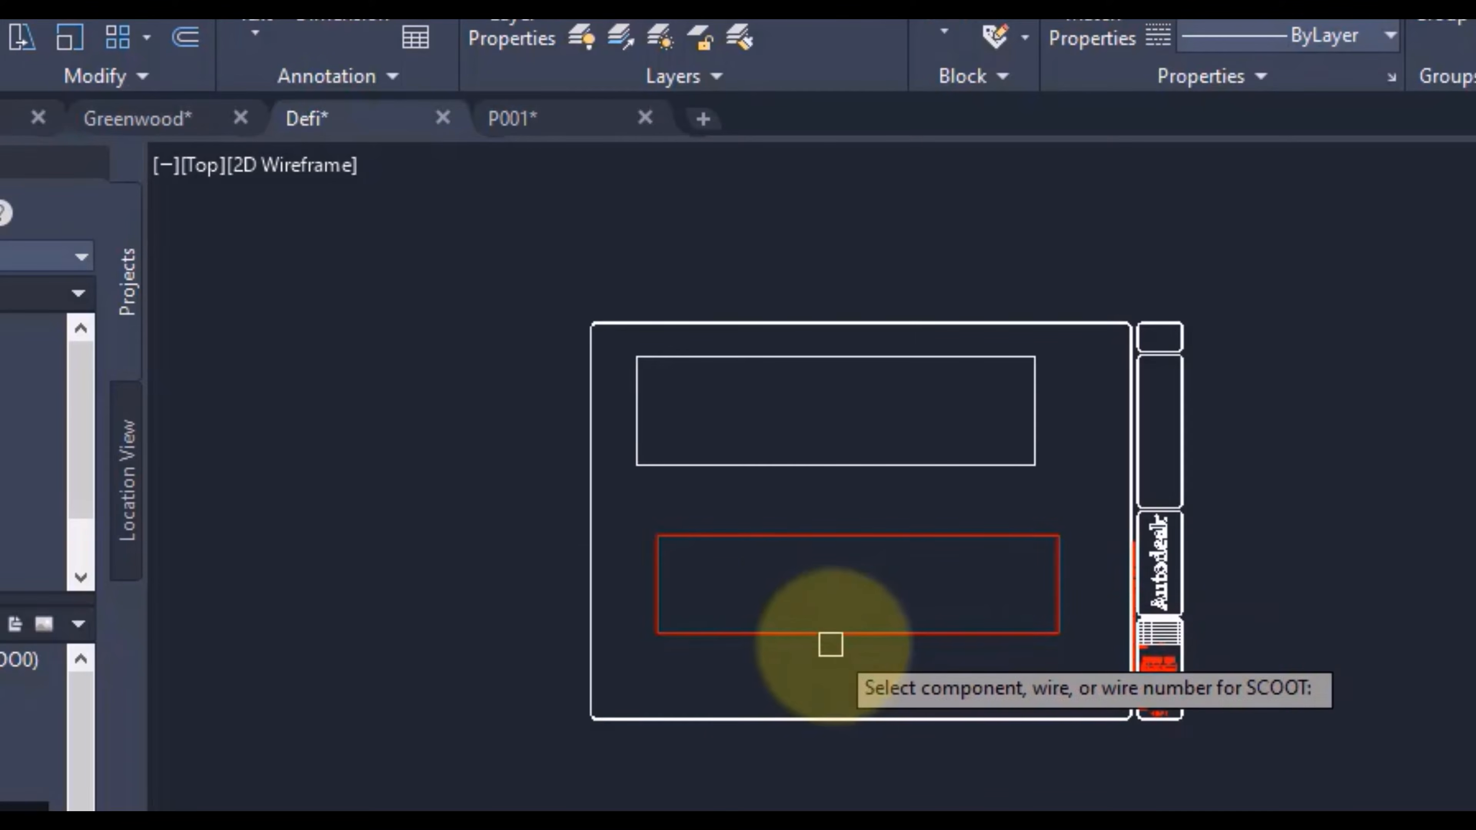
Step: Scoot the red rectangle's lower wire slightly downward and try to scoot the white rectangle's lower line
{"action": "left_click", "coordinate": [831, 634]}
{"action": "left_click", "coordinate": [833, 663]}
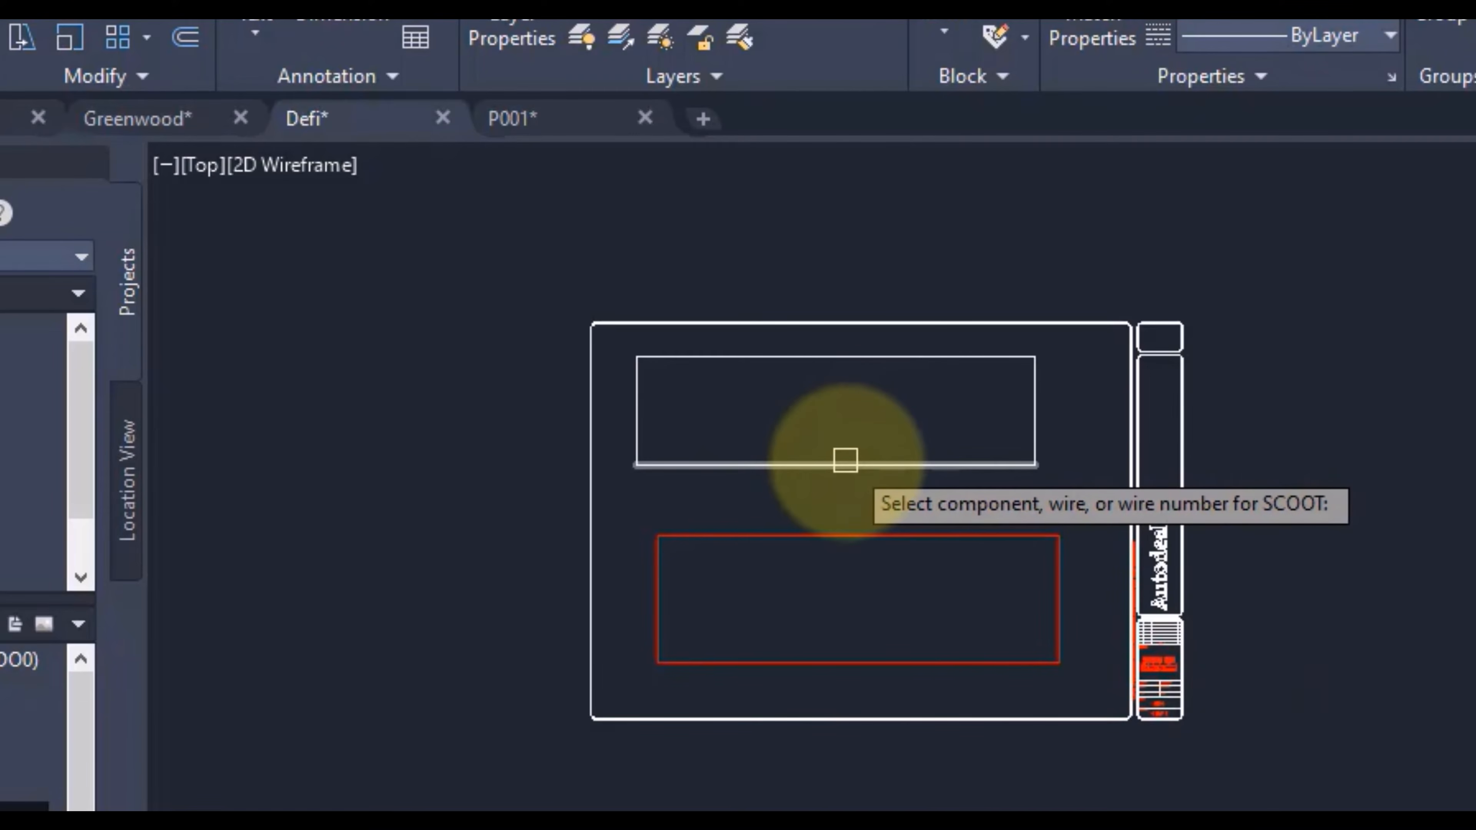
{"action": "left_click", "coordinate": [847, 464]}
{"action": "left_click", "coordinate": [847, 463]}
{"action": "key", "text": "Escape"}
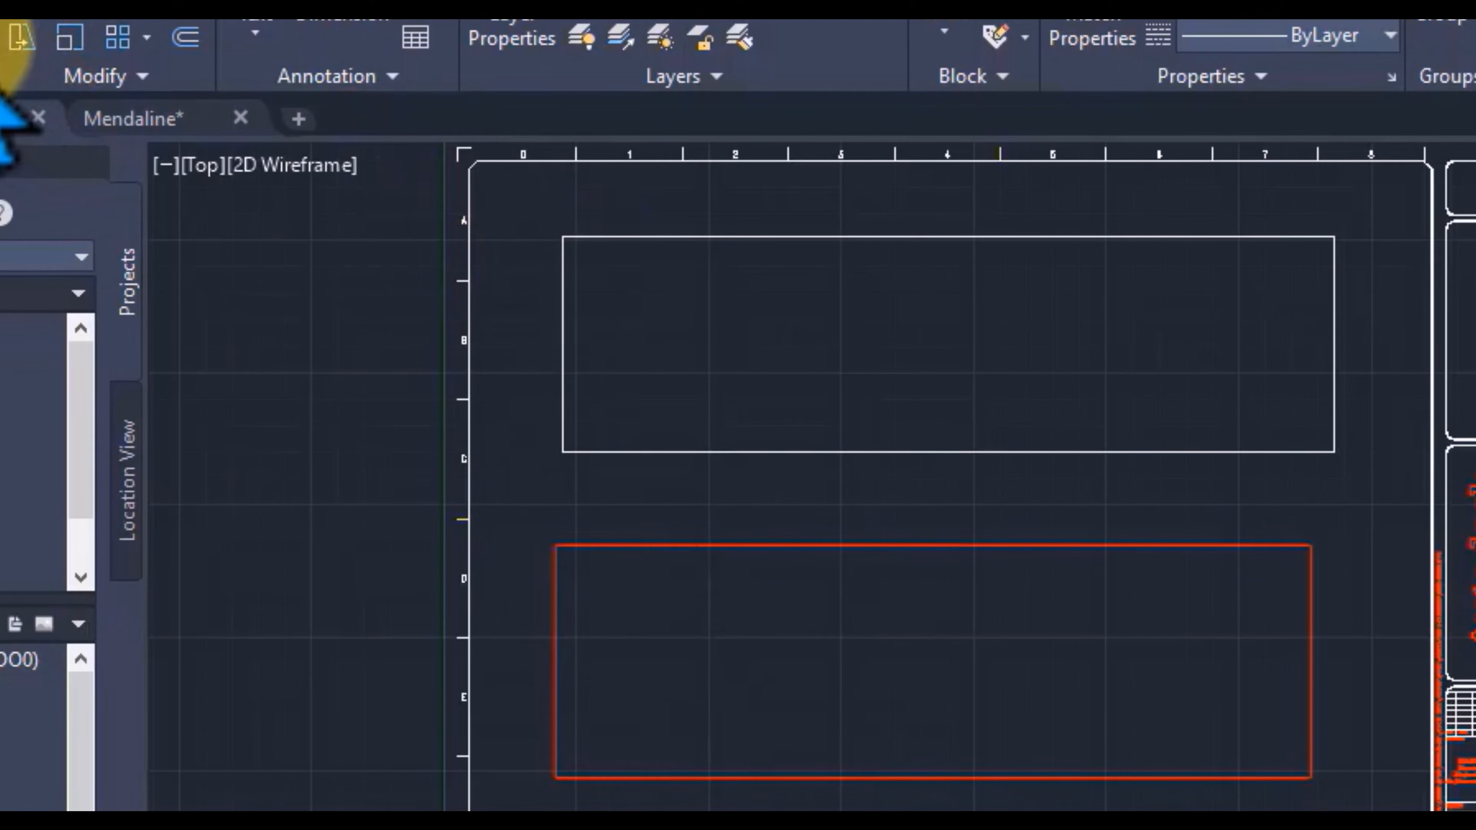
Step: Try to copy the left vertical line of the white rectangle toward the rectangle's interior
{"action": "left_click", "coordinate": [20, 36]}
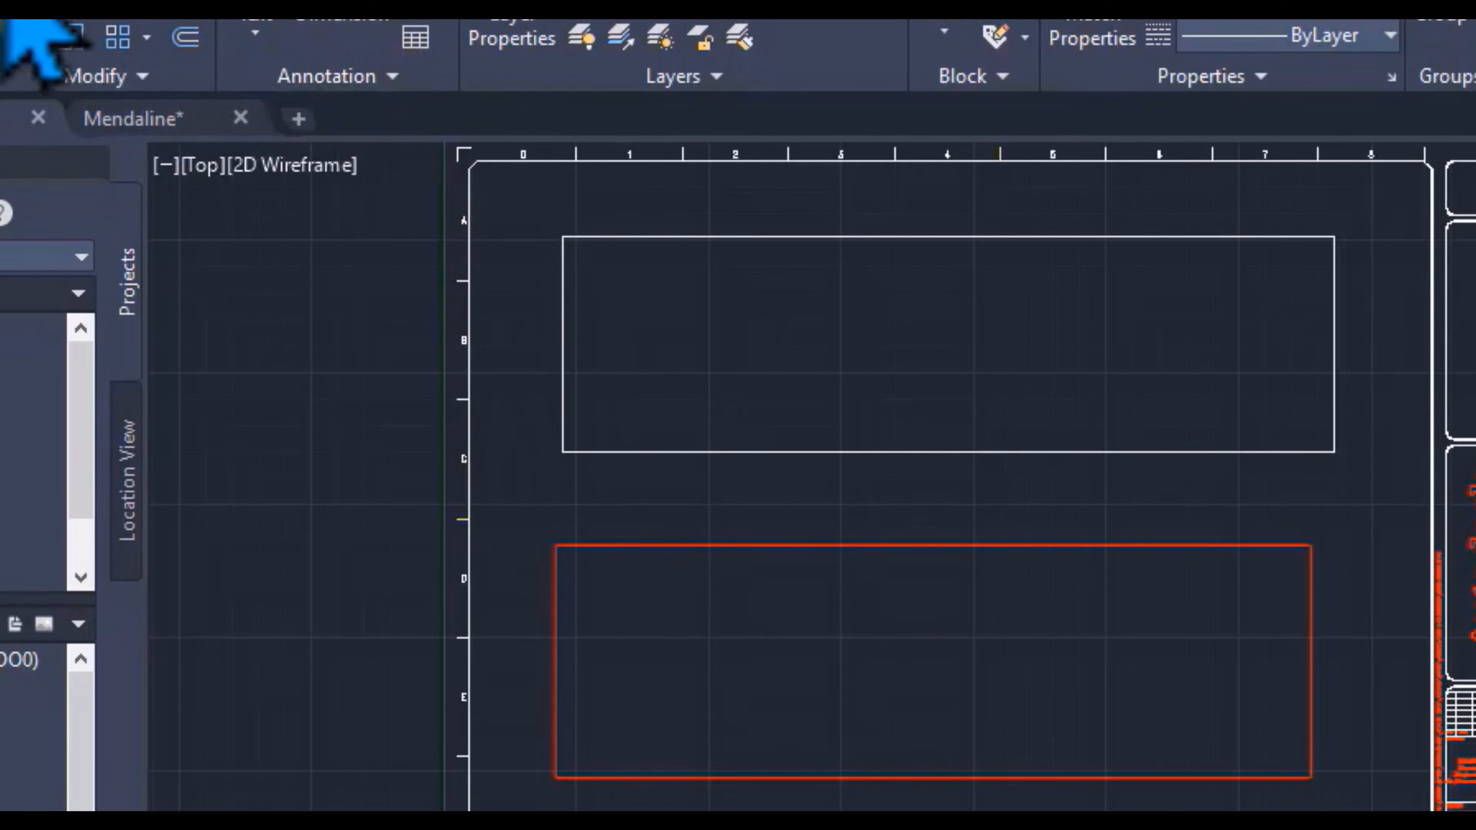
{"action": "left_click", "coordinate": [566, 363]}
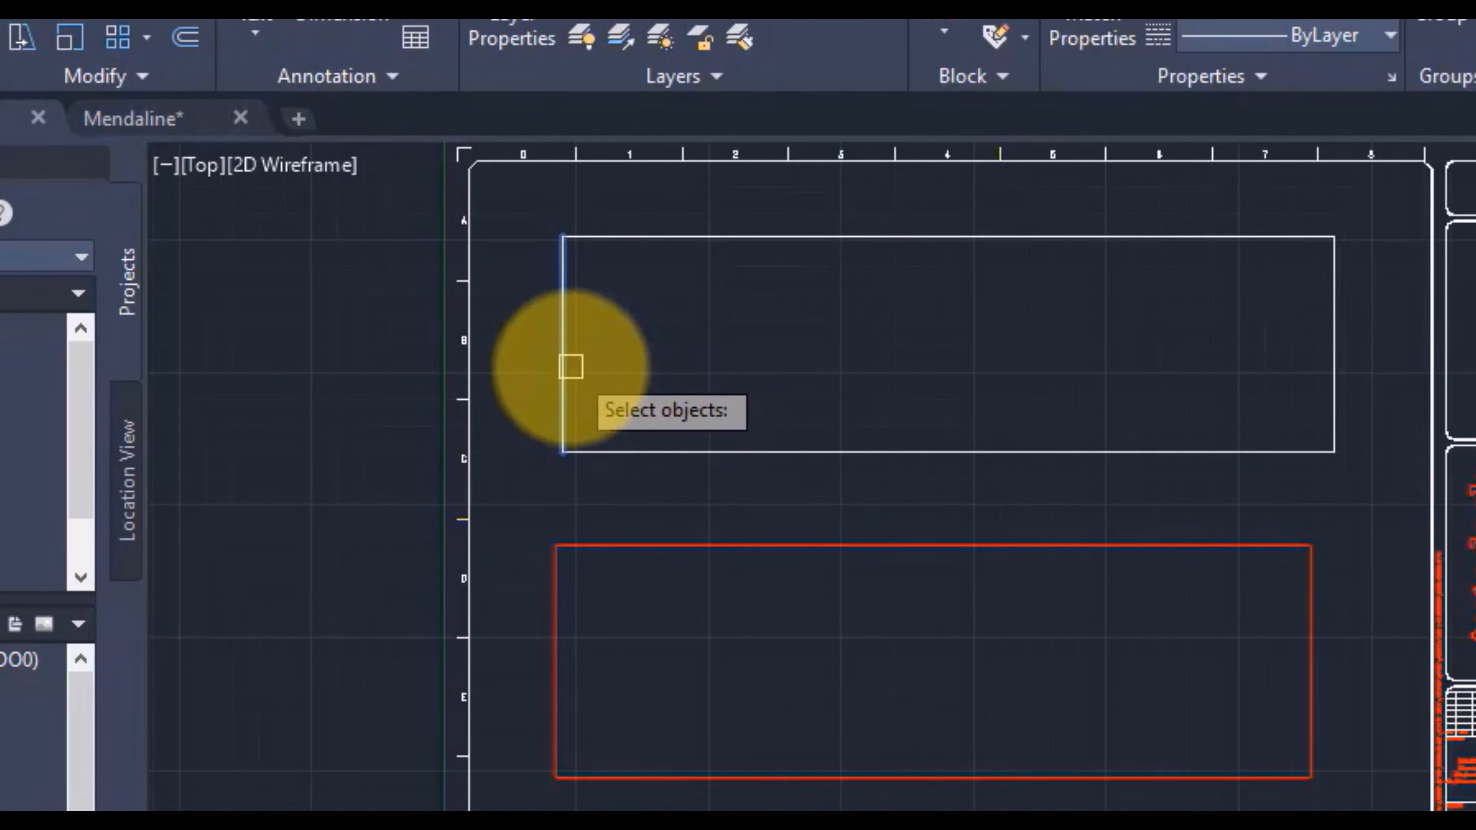
{"action": "key", "text": "Return"}
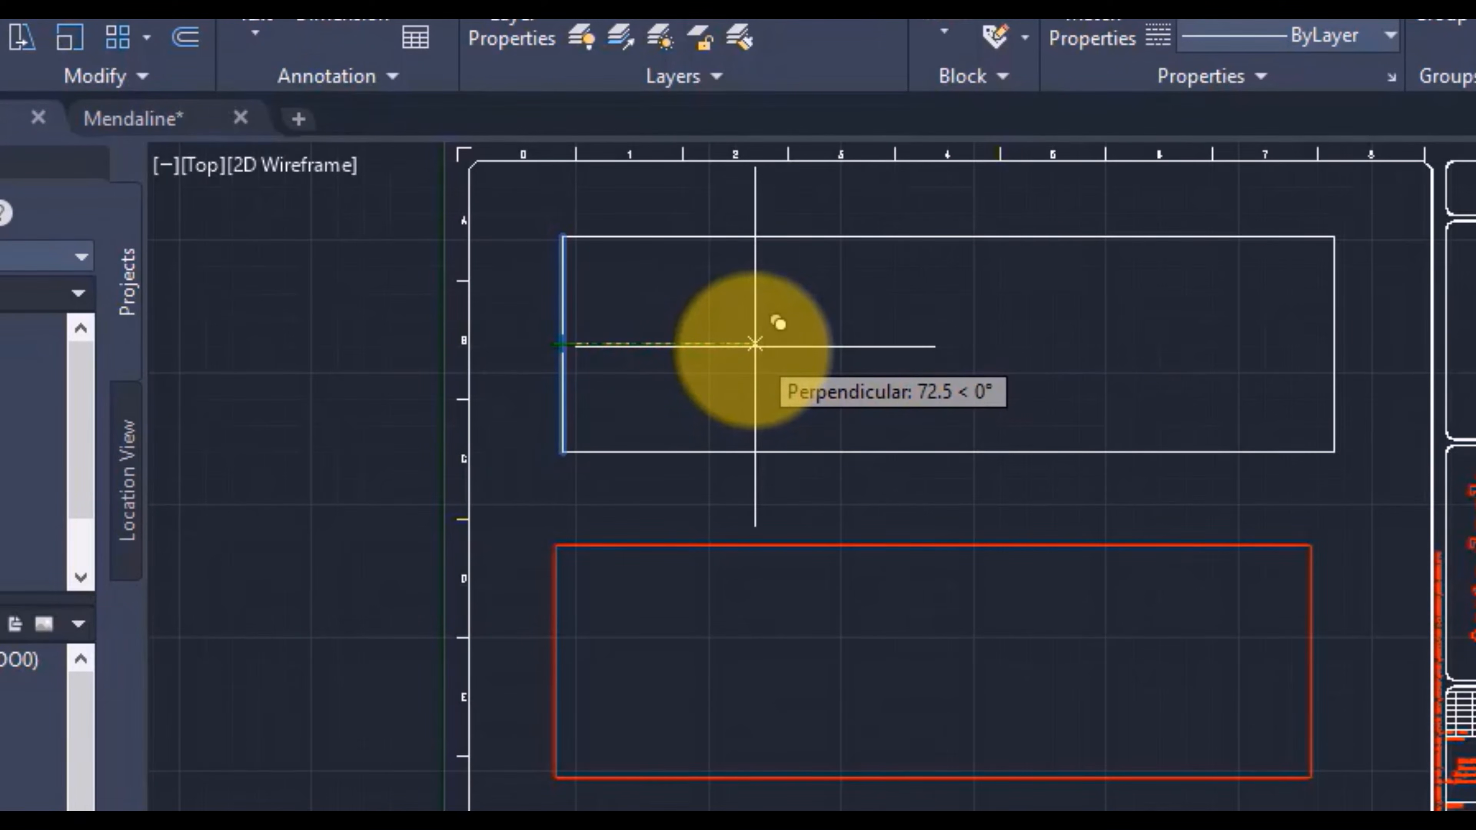
{"action": "left_click", "coordinate": [755, 345]}
{"action": "key", "text": "Escape"}
{"action": "key", "text": "ctrl+z"}
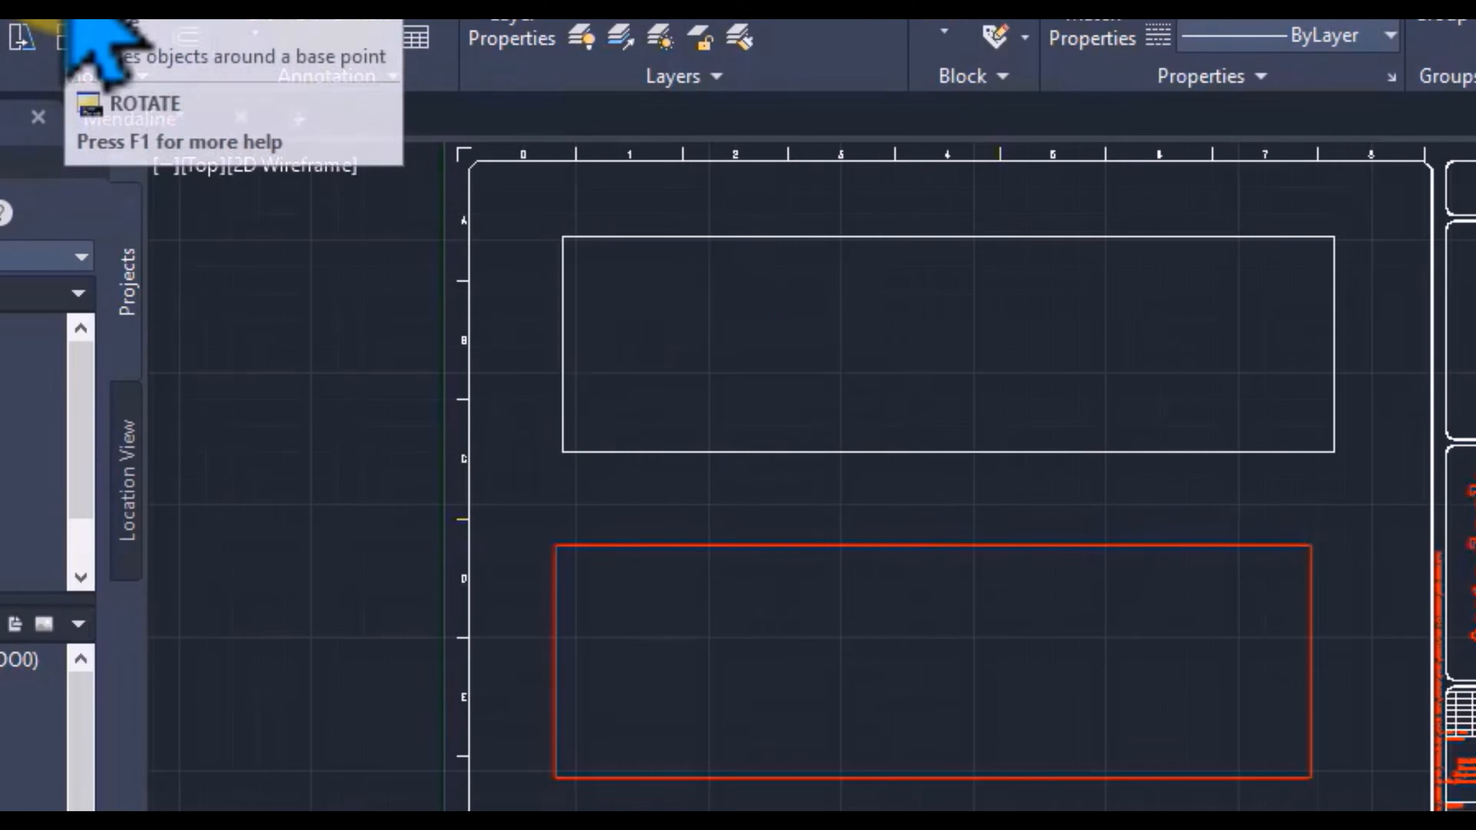
Step: Try to rotate the left vertical line of the white rectangle about its midpoint
{"action": "left_click", "coordinate": [66, 20]}
{"action": "left_click", "coordinate": [837, 236]}
{"action": "left_click", "coordinate": [562, 346]}
{"action": "key", "text": "Return"}
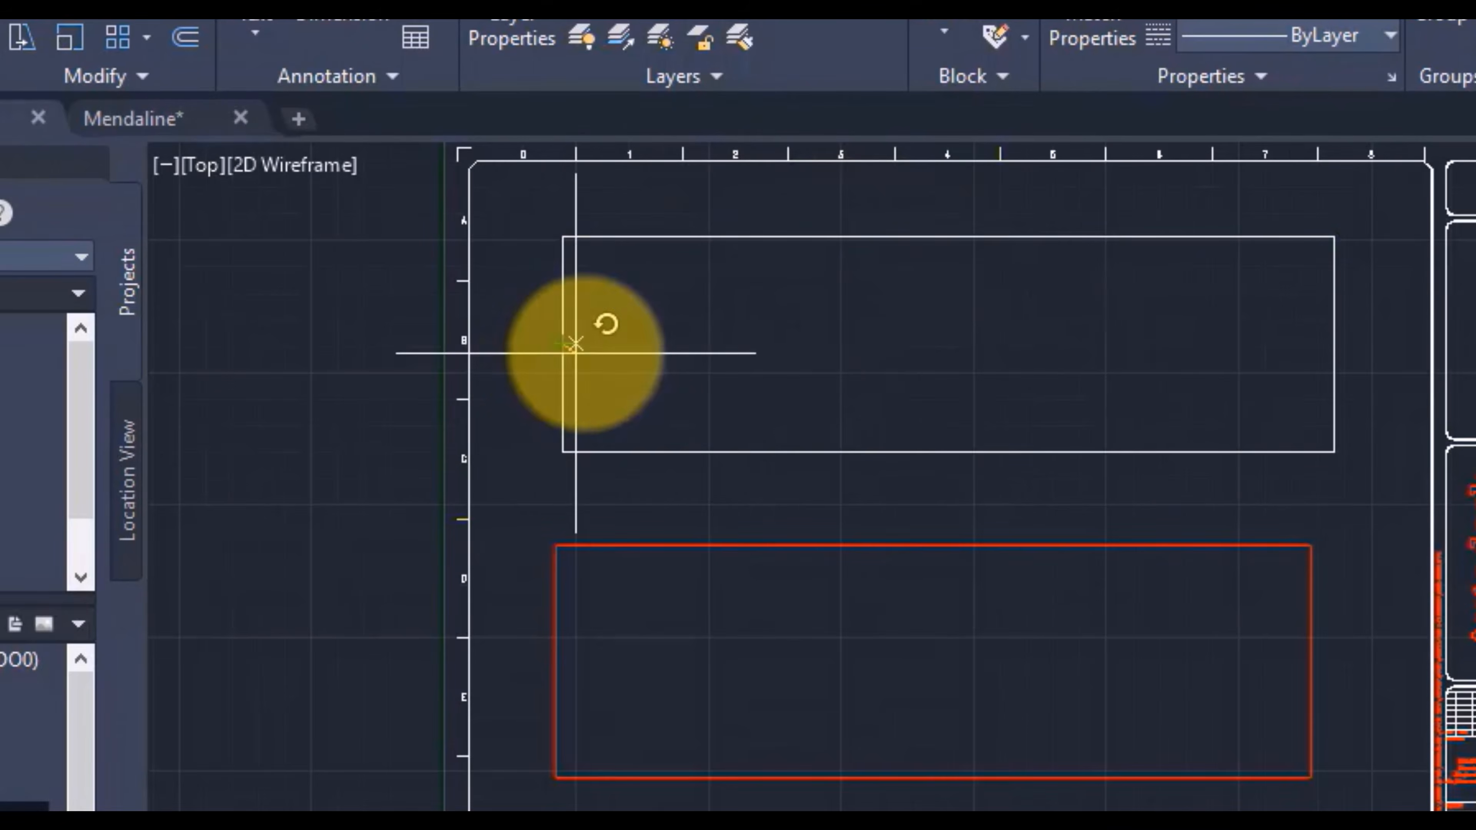
{"action": "left_click", "coordinate": [563, 344]}
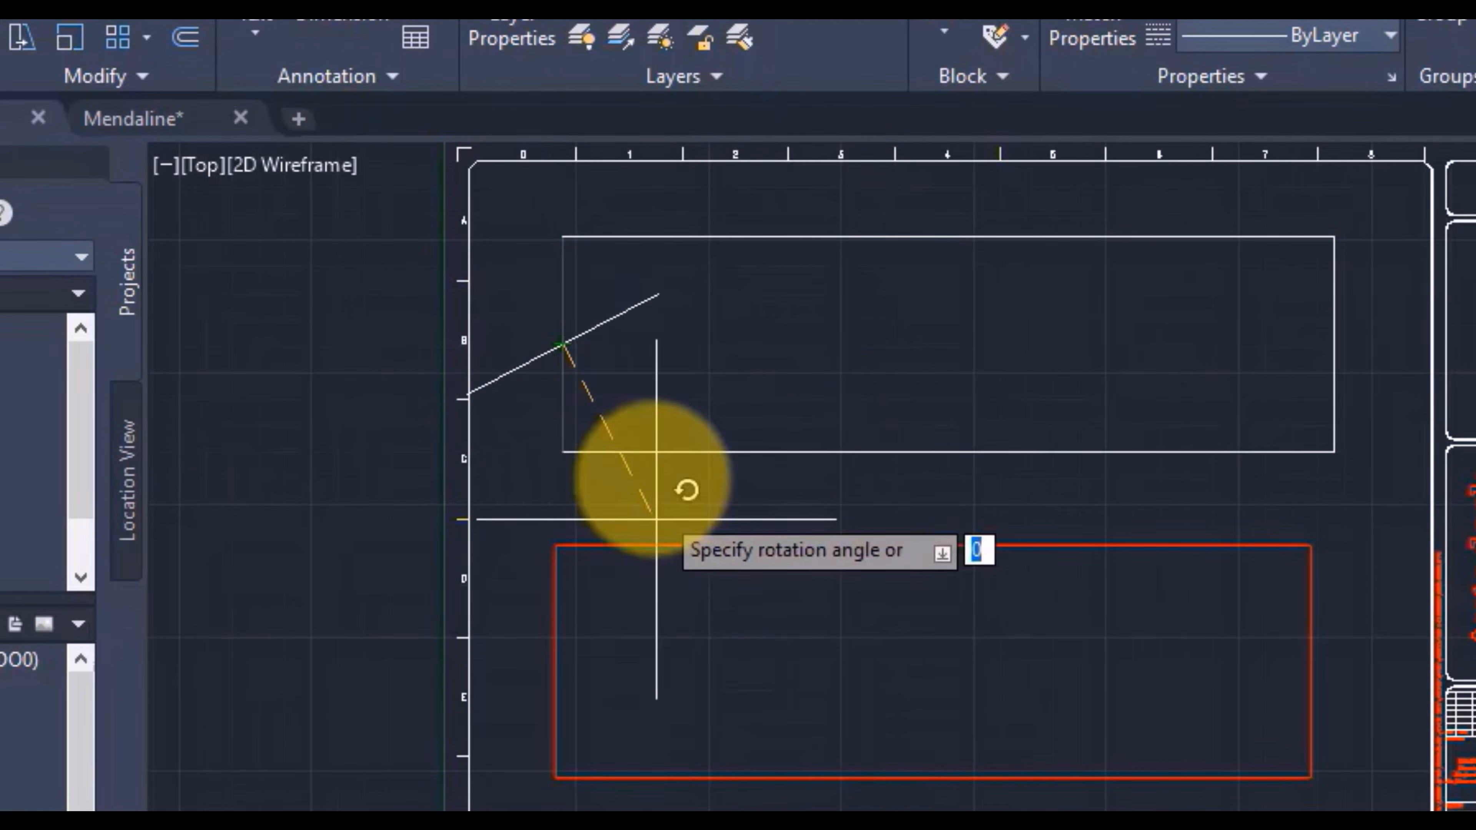
{"action": "key", "text": "Escape"}
Step: Try to mirror the top, left and lower lines of the white rectangle from the left line's midpoint
{"action": "left_click", "coordinate": [73, 22]}
{"action": "left_click", "coordinate": [738, 236]}
{"action": "left_click", "coordinate": [562, 343]}
{"action": "left_click", "coordinate": [722, 452]}
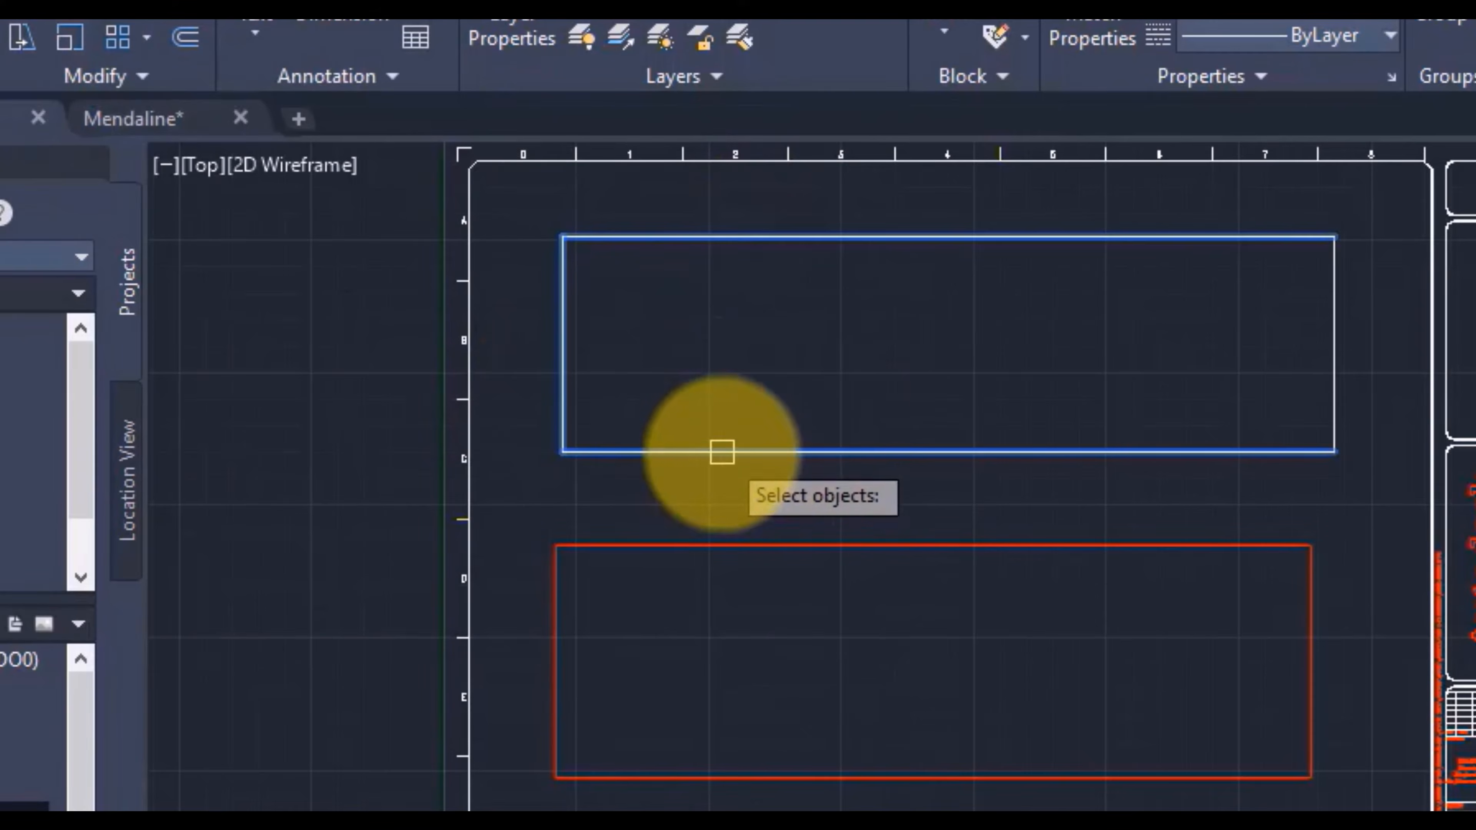
{"action": "key", "text": "Return"}
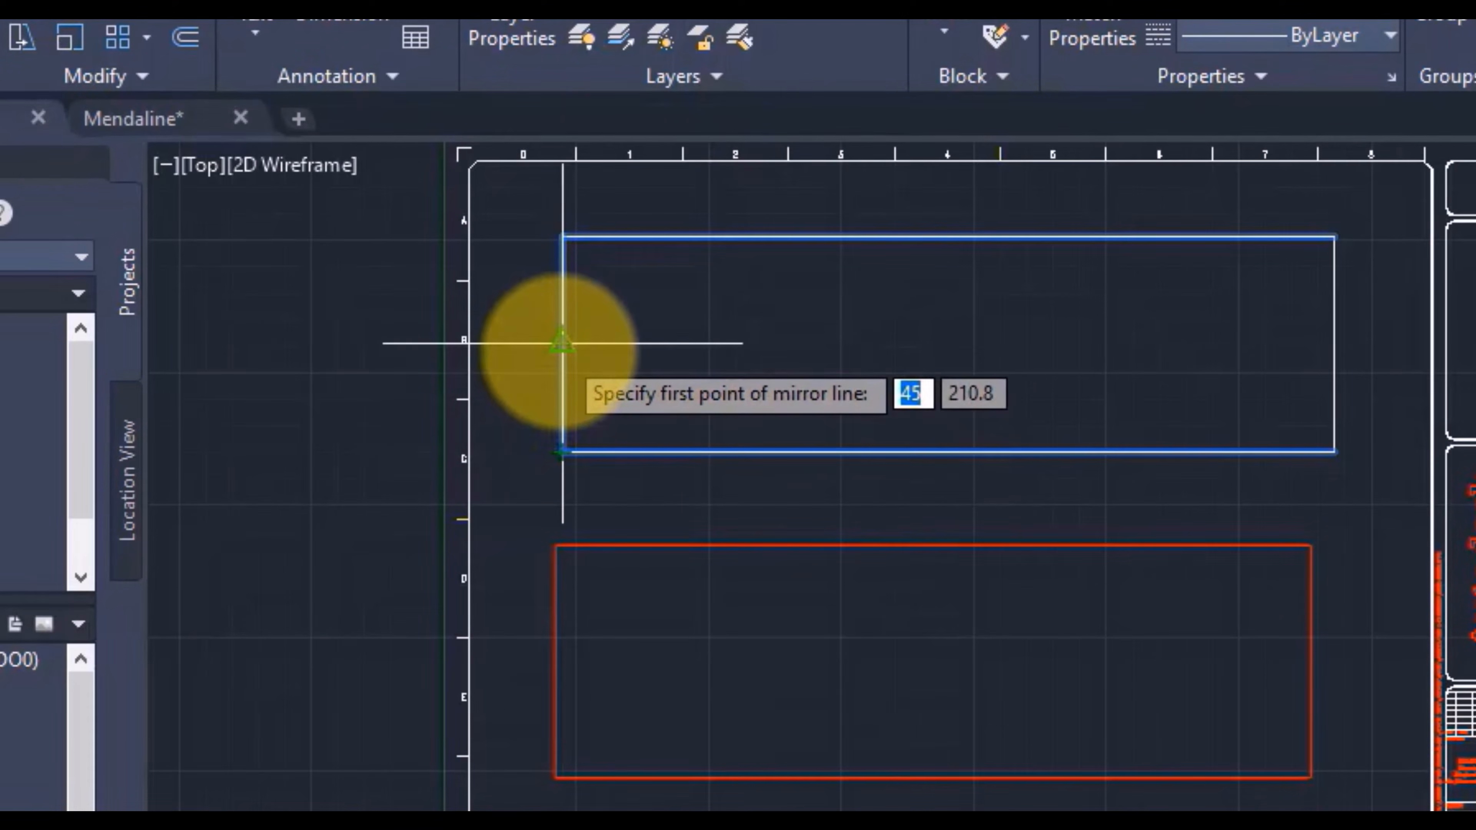
{"action": "left_click", "coordinate": [562, 343]}
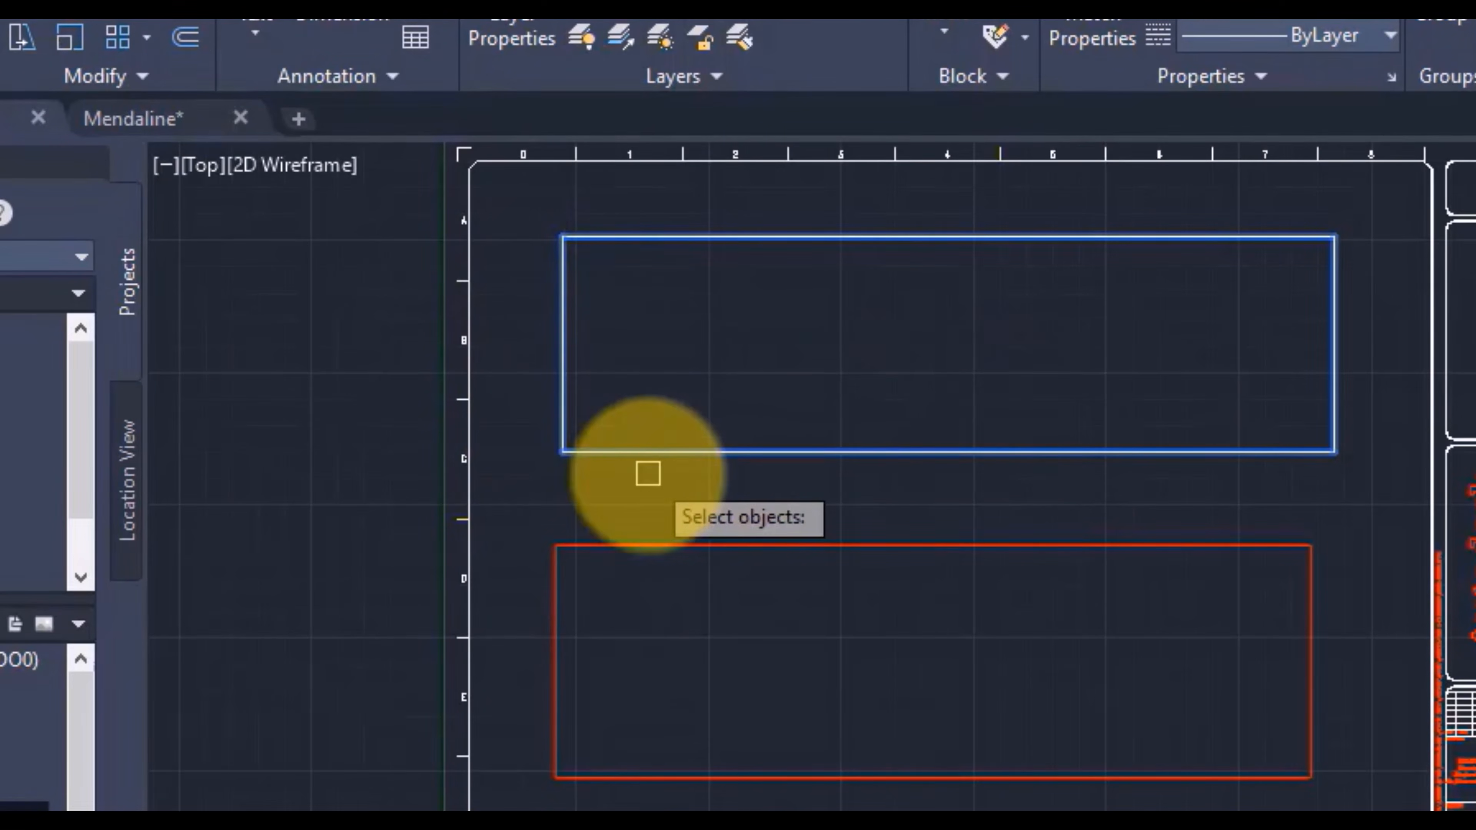
Step: Scale the whole white rectangle up slightly, using its lower-left corner as the base point
{"action": "key", "text": "Return"}
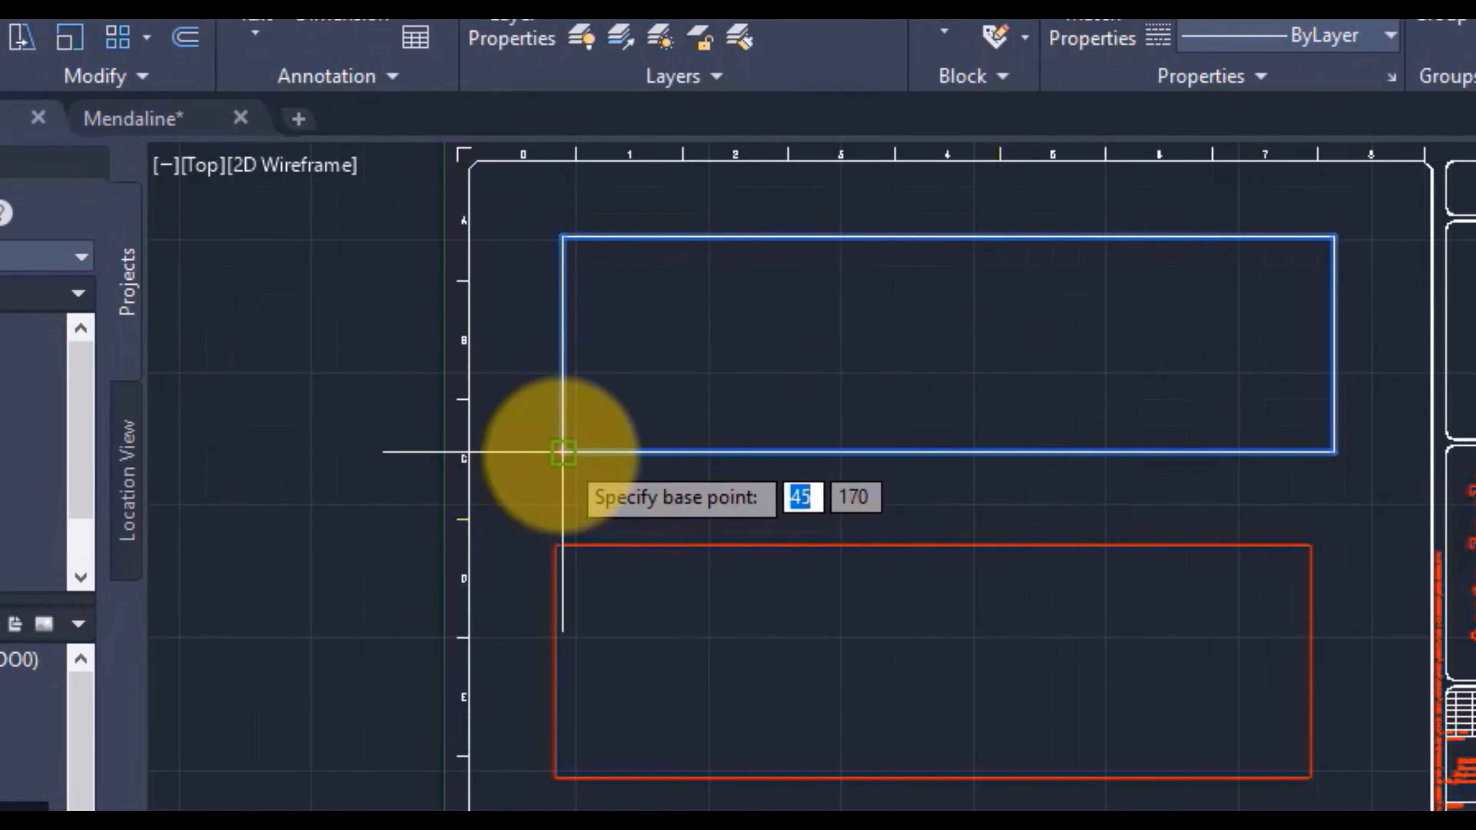
{"action": "left_click", "coordinate": [562, 452]}
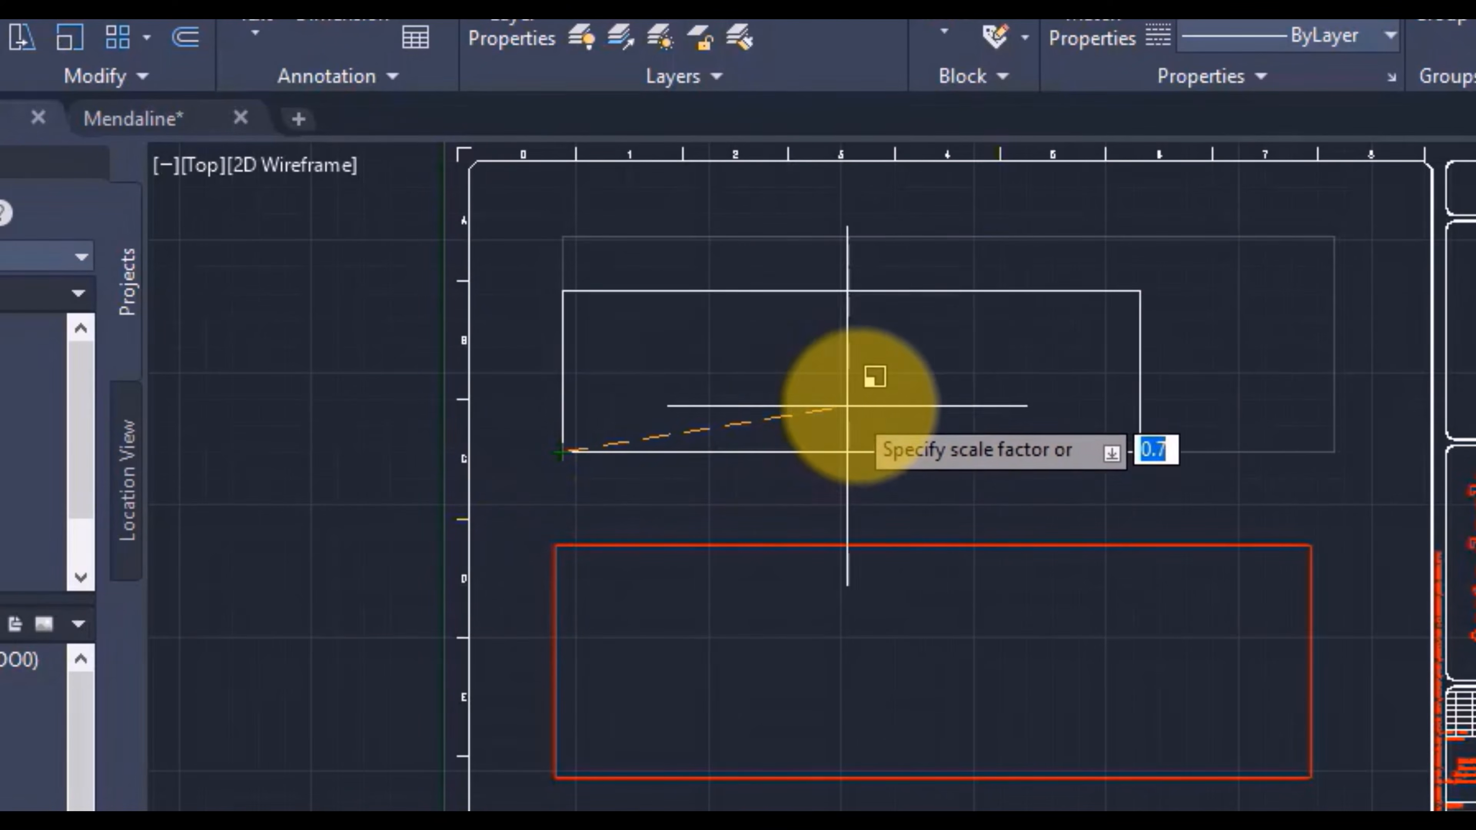
{"action": "left_click", "coordinate": [949, 356]}
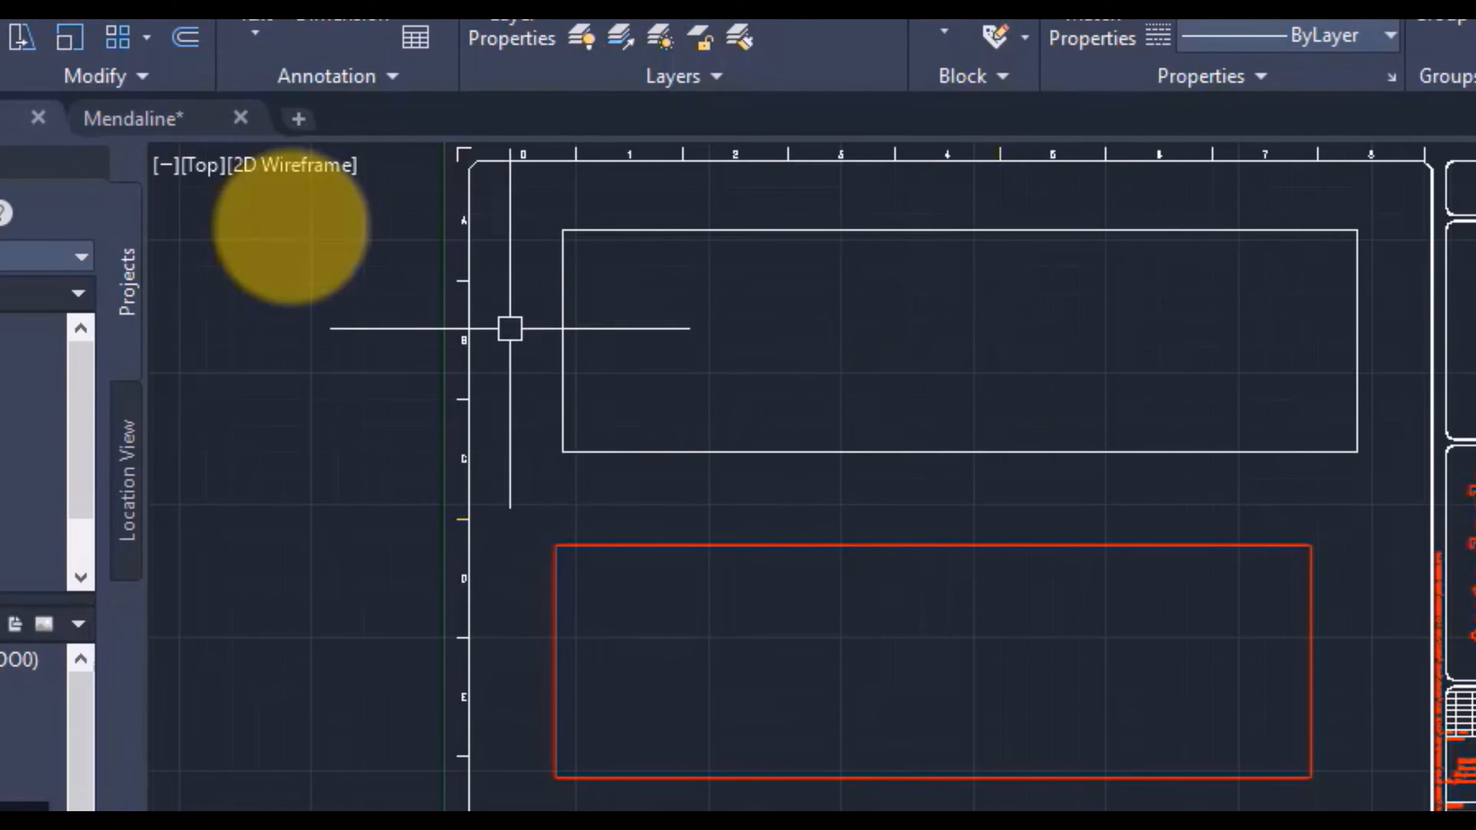
{"action": "left_click", "coordinate": [80, 44]}
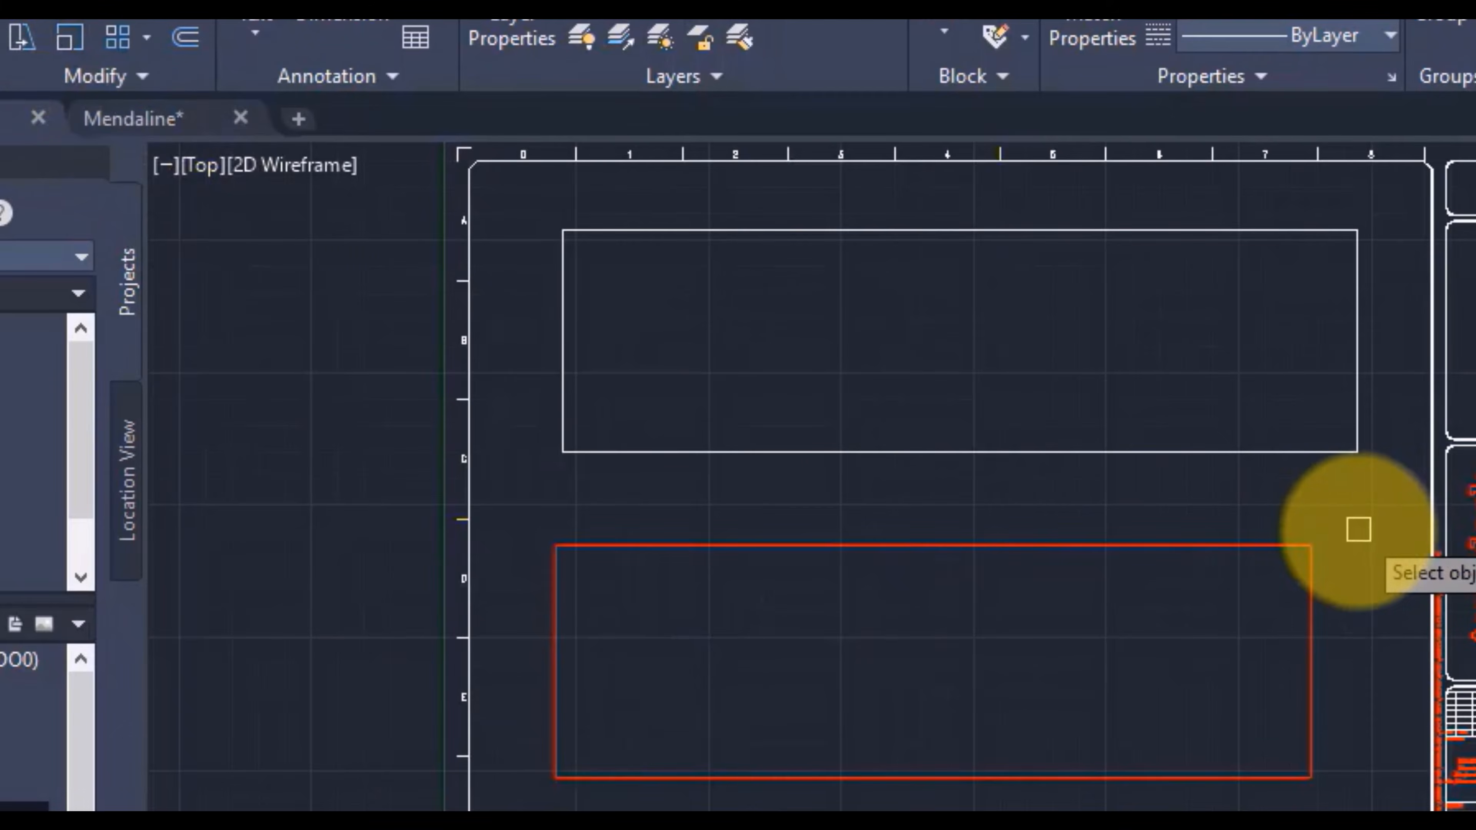
{"action": "left_click", "coordinate": [1357, 528]}
{"action": "left_click", "coordinate": [475, 805]}
{"action": "key", "text": "Return"}
Step: Draw a short vertical line between the white rectangle's right side and the drawing frame
{"action": "left_click", "coordinate": [1392, 347]}
{"action": "left_click", "coordinate": [1392, 534]}
{"action": "key", "text": "Escape"}
Step: Extend the white rectangle's lower line past the short vertical line to the drawing frame
{"action": "left_click", "coordinate": [35, 23]}
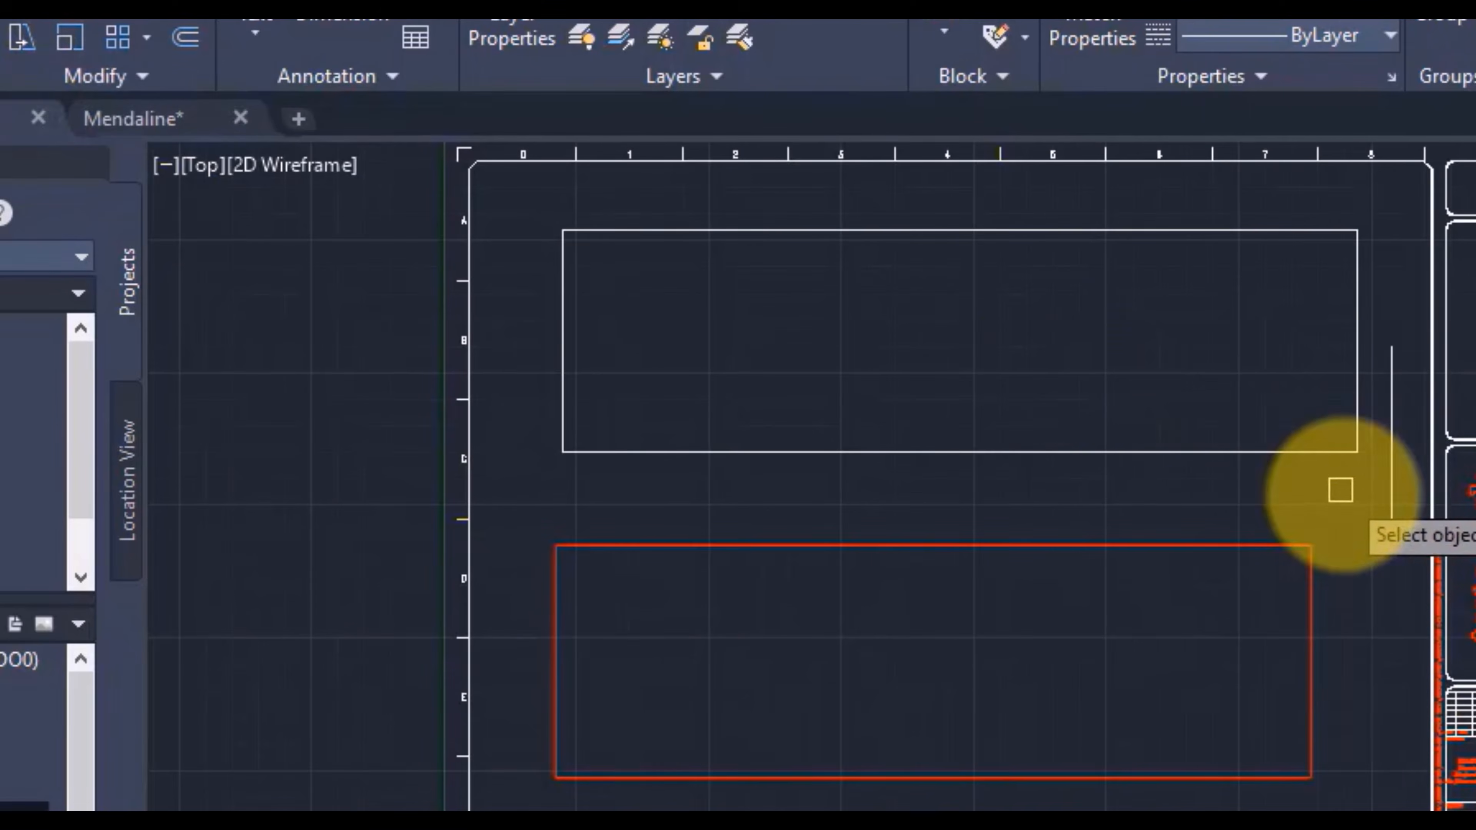
{"action": "left_click", "coordinate": [1299, 454]}
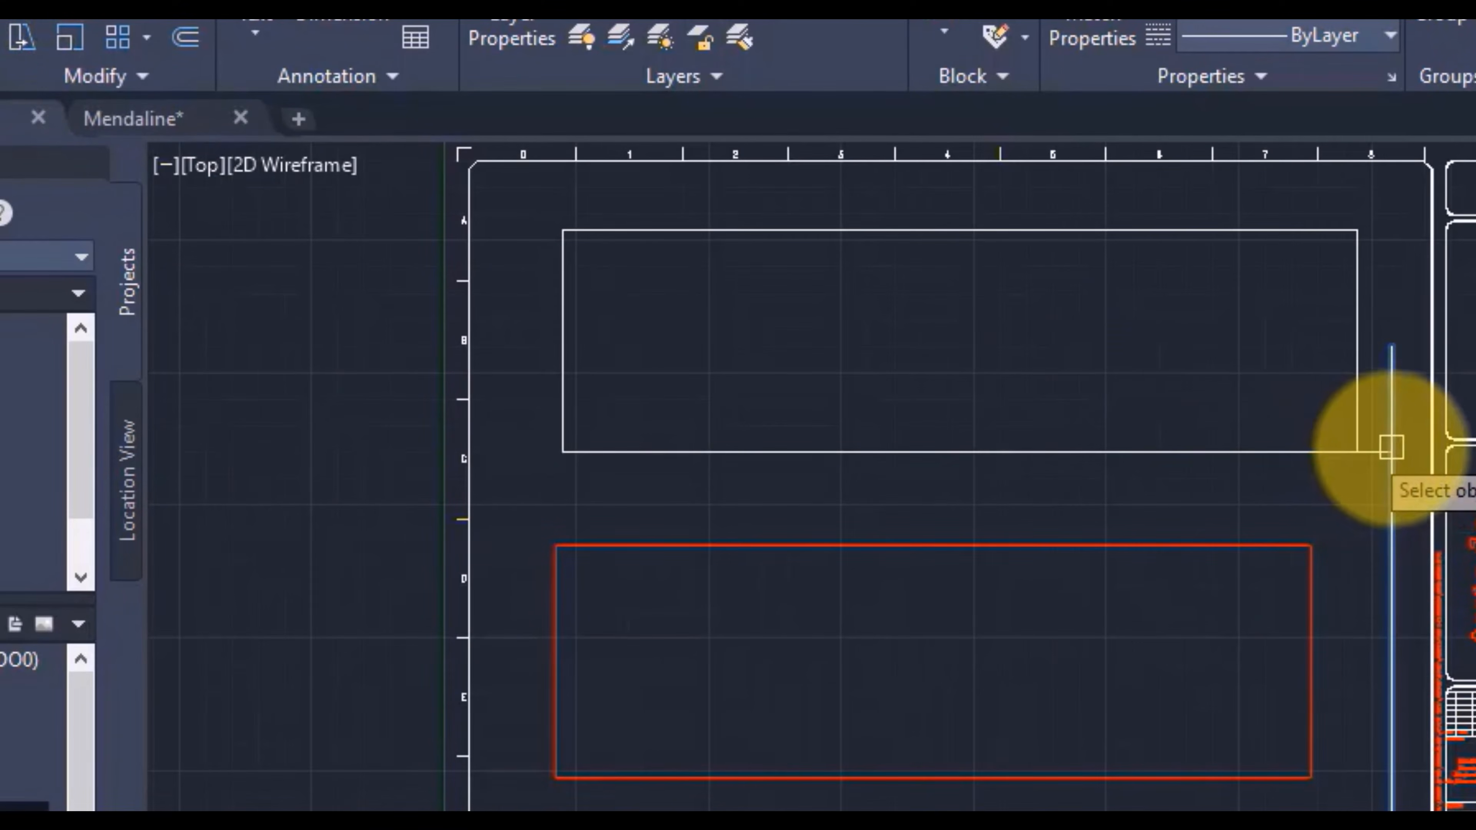
{"action": "left_click", "coordinate": [1365, 453]}
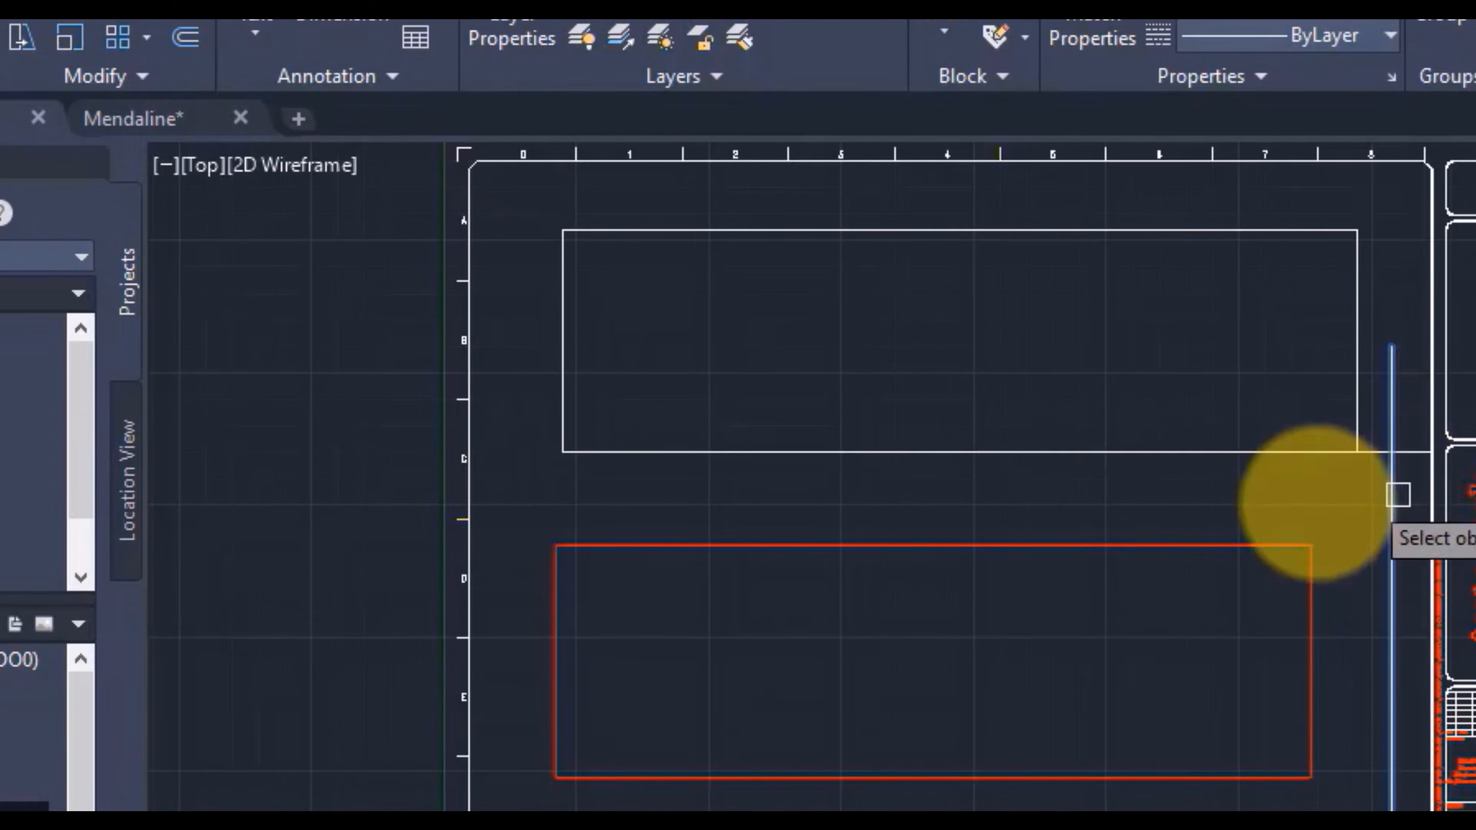
Step: Fillet the white rectangle's upper-left corner and chamfer its upper-right corner
{"action": "left_click", "coordinate": [185, 37]}
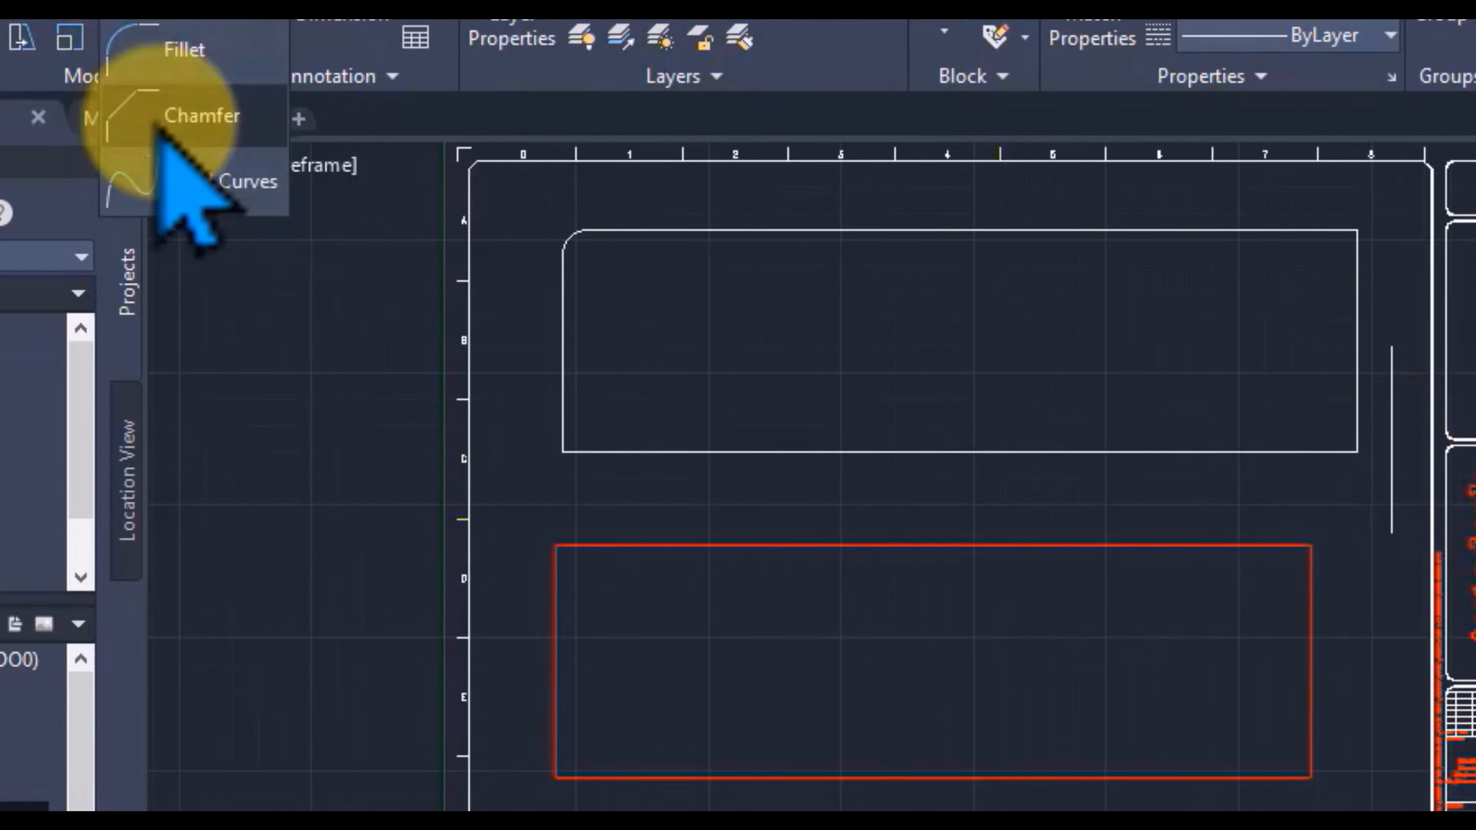
{"action": "left_click", "coordinate": [182, 48]}
{"action": "left_click", "coordinate": [1331, 231]}
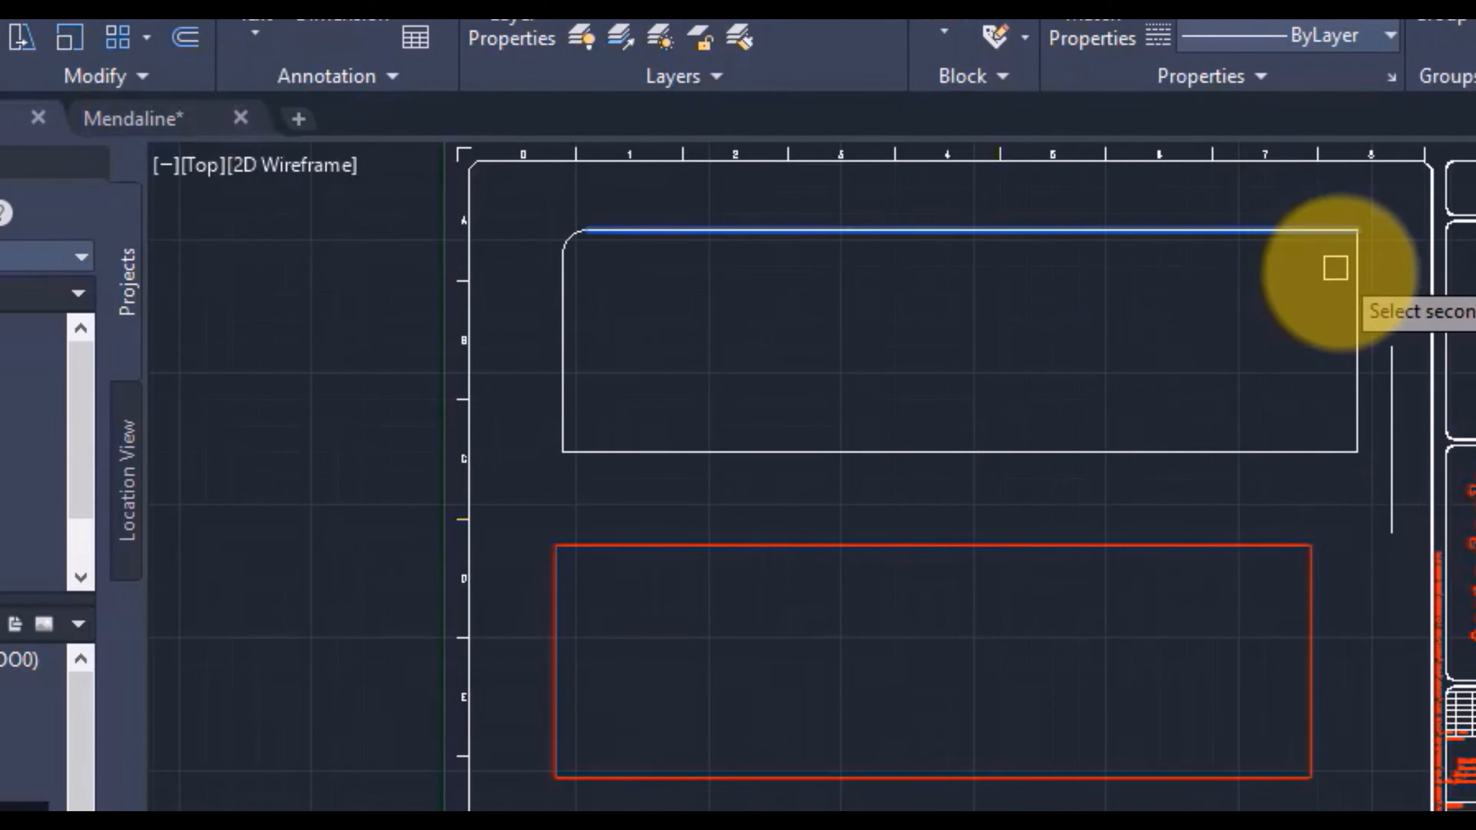
{"action": "left_click", "coordinate": [1357, 272]}
Step: Offset the white rectangle's left line inward six times, spacing the copies 15 apart
{"action": "type", "text": "o"}
{"action": "key", "text": "Return"}
{"action": "left_click", "coordinate": [561, 352]}
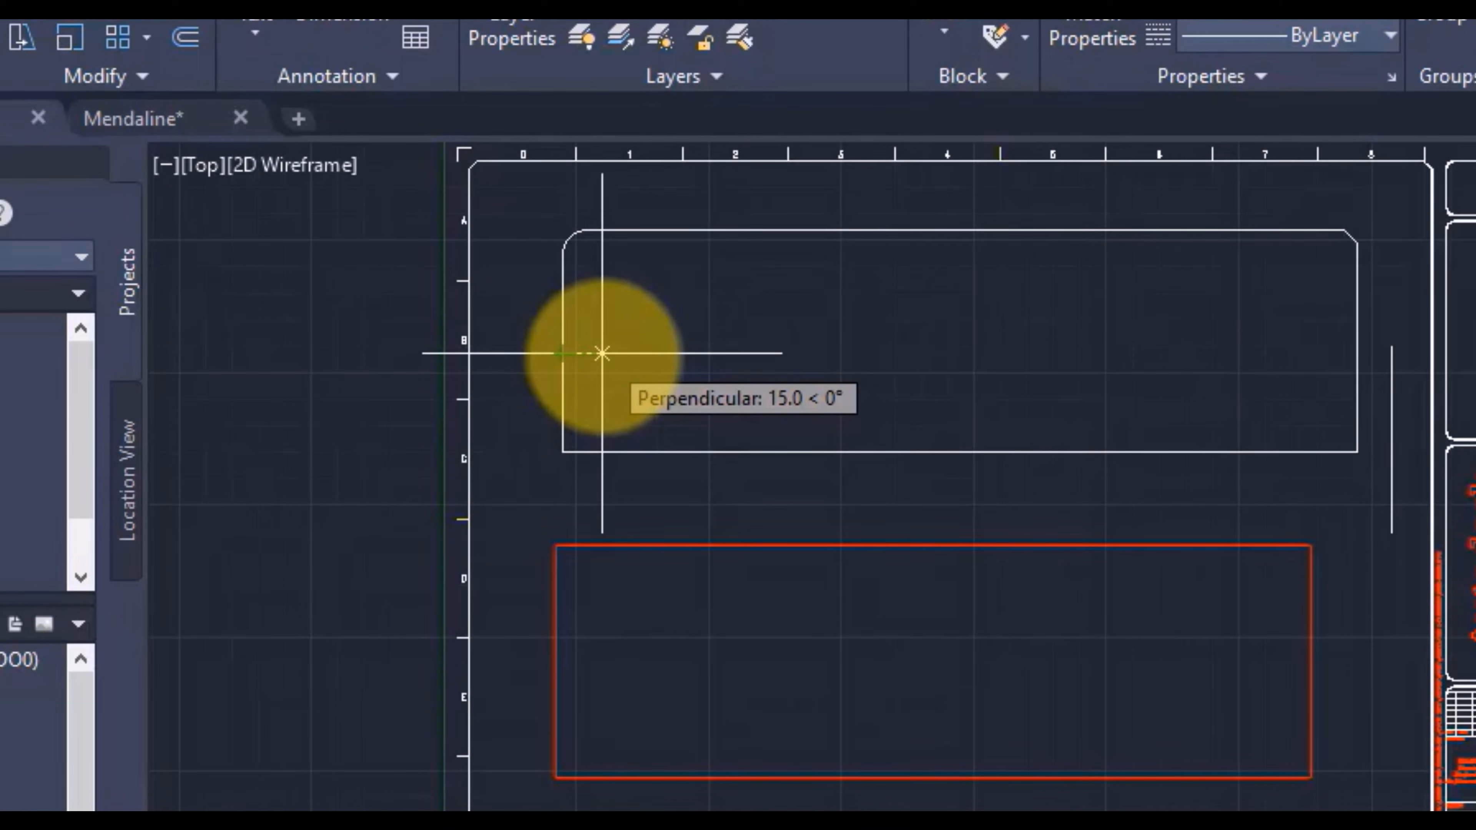
{"action": "left_click", "coordinate": [602, 353]}
{"action": "left_click", "coordinate": [562, 344]}
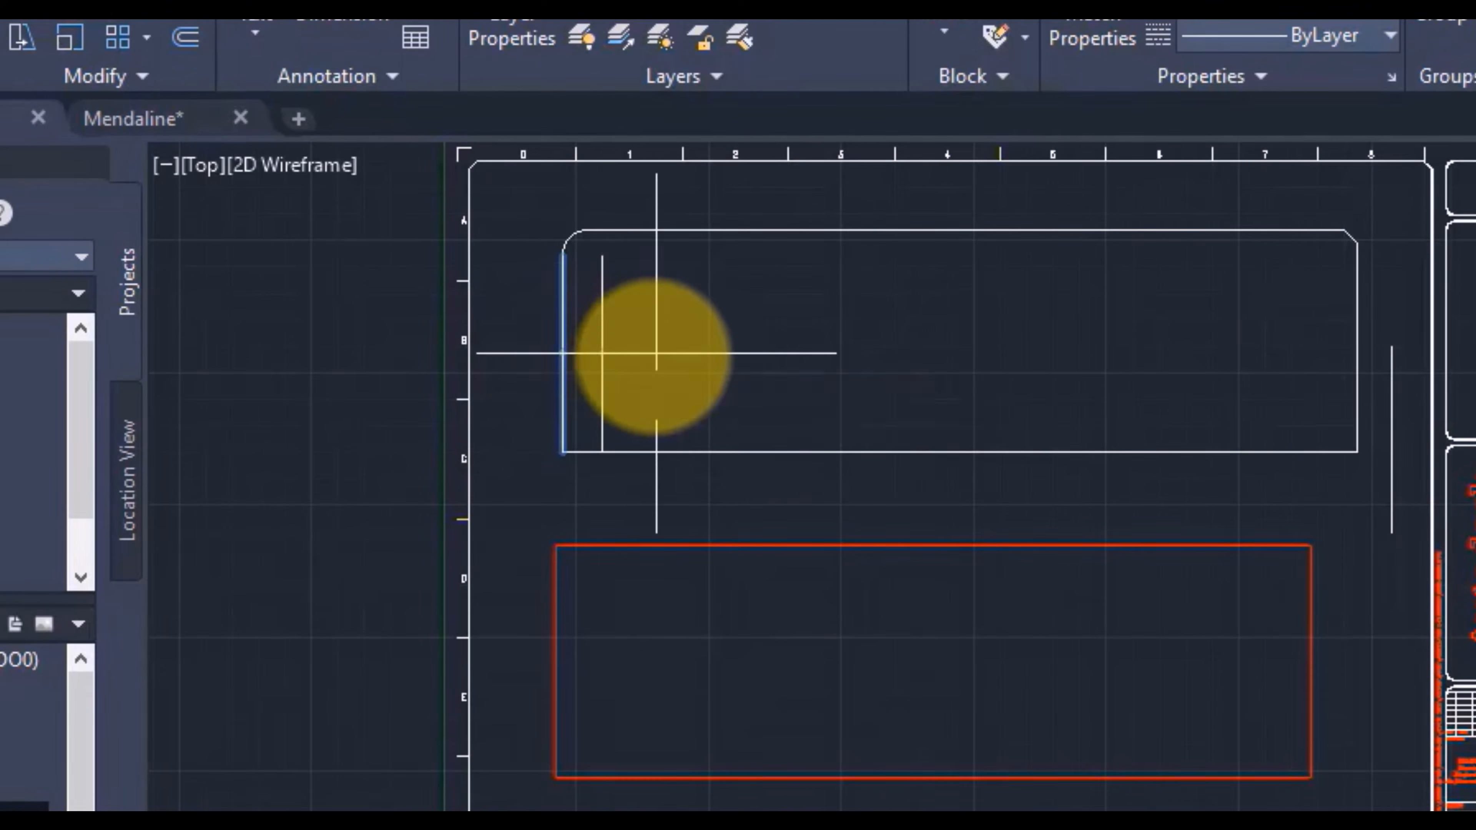
{"action": "left_click", "coordinate": [656, 354]}
{"action": "left_click", "coordinate": [603, 354]}
{"action": "left_click", "coordinate": [671, 356]}
{"action": "left_click", "coordinate": [643, 355]}
{"action": "left_click", "coordinate": [698, 353]}
{"action": "left_click", "coordinate": [683, 354]}
{"action": "left_click", "coordinate": [738, 356]}
{"action": "left_click", "coordinate": [723, 359]}
{"action": "left_click", "coordinate": [776, 364]}
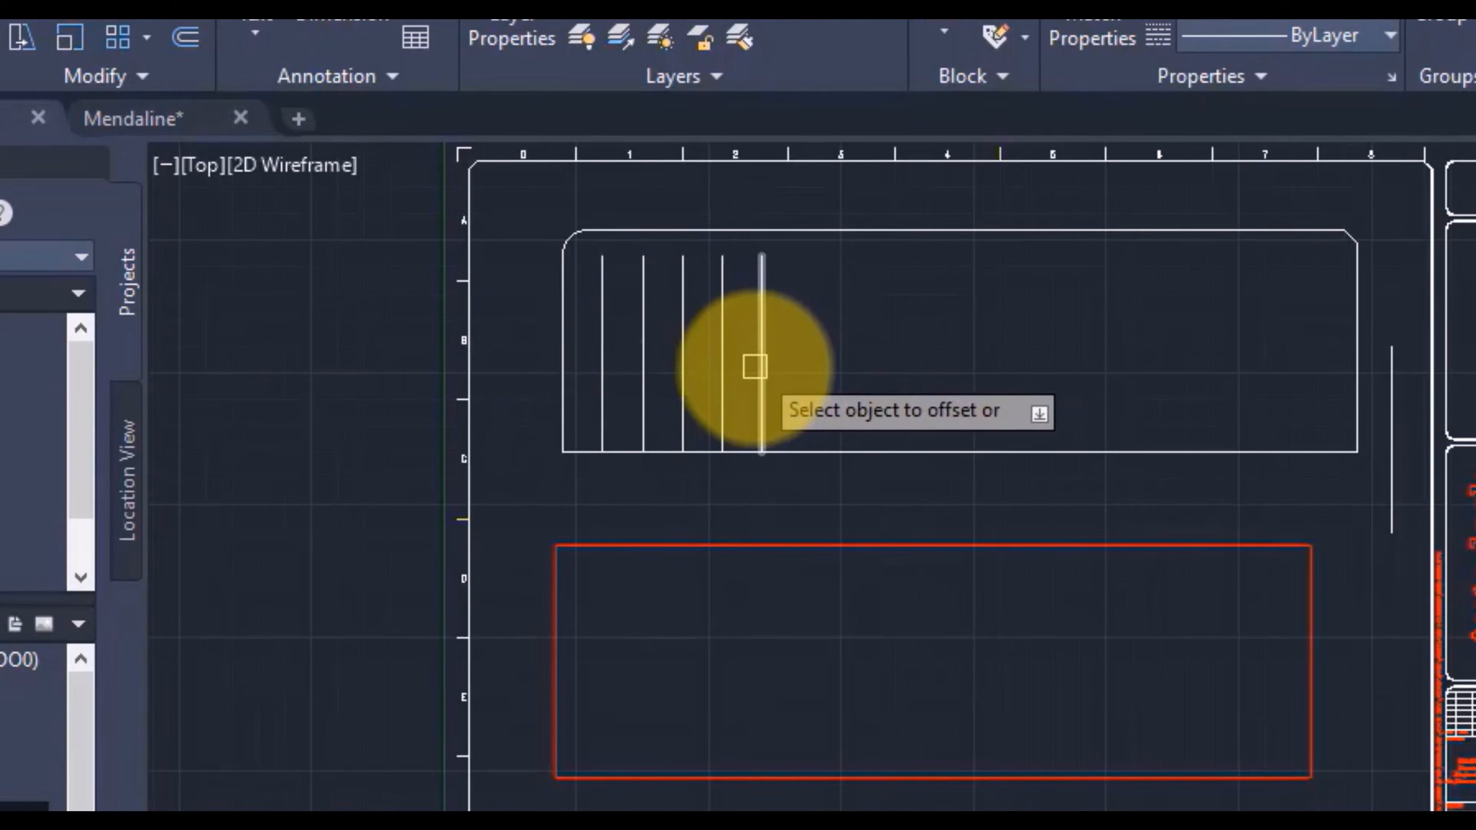
{"action": "left_click", "coordinate": [760, 367]}
{"action": "left_click", "coordinate": [814, 372]}
Step: Add an aligned dimension between the white rectangle's two lower corners, placing its dimension line inside the rectangle
{"action": "left_click", "coordinate": [255, 33]}
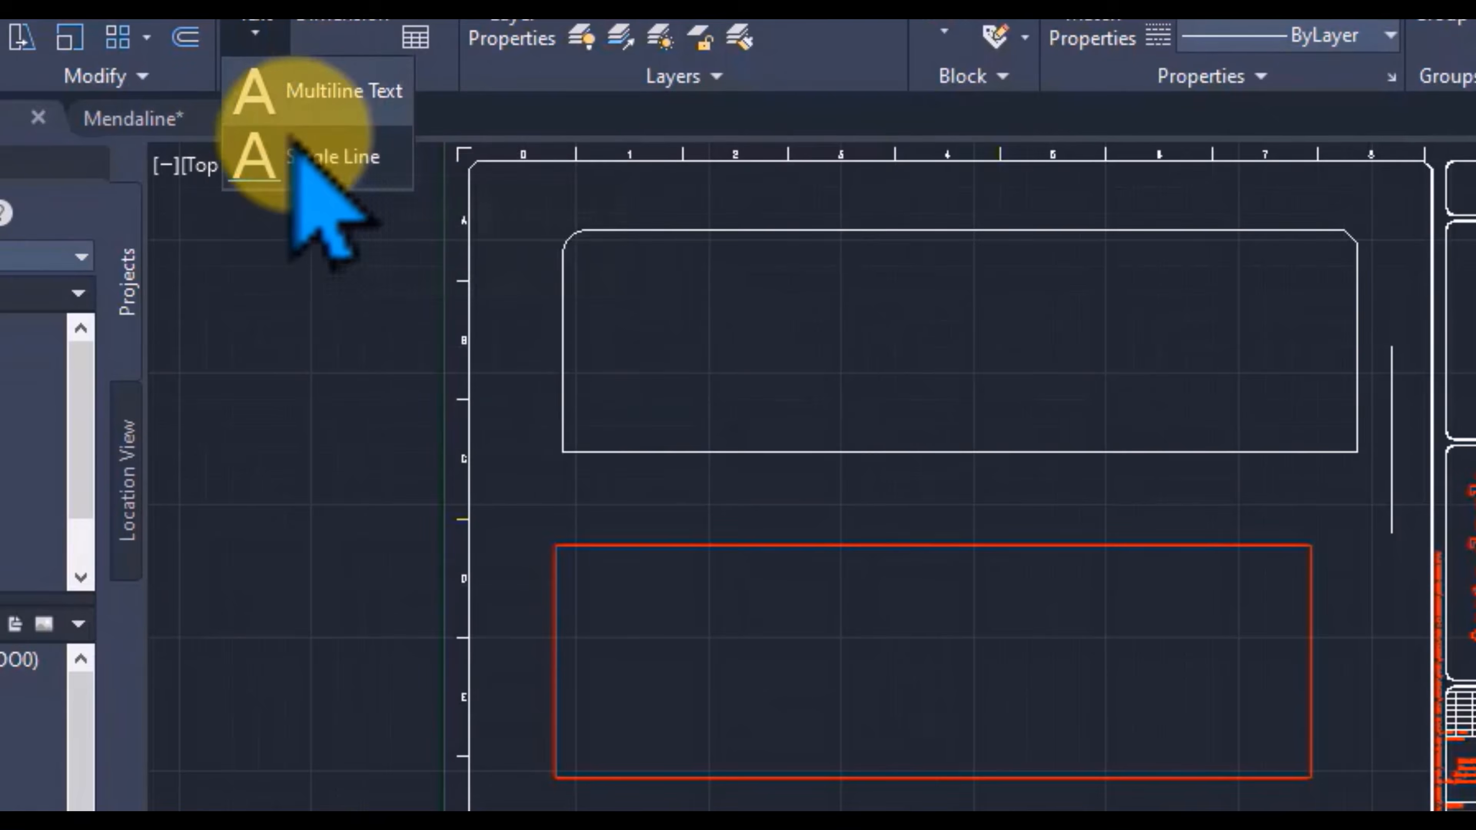
{"action": "left_click", "coordinate": [350, 26]}
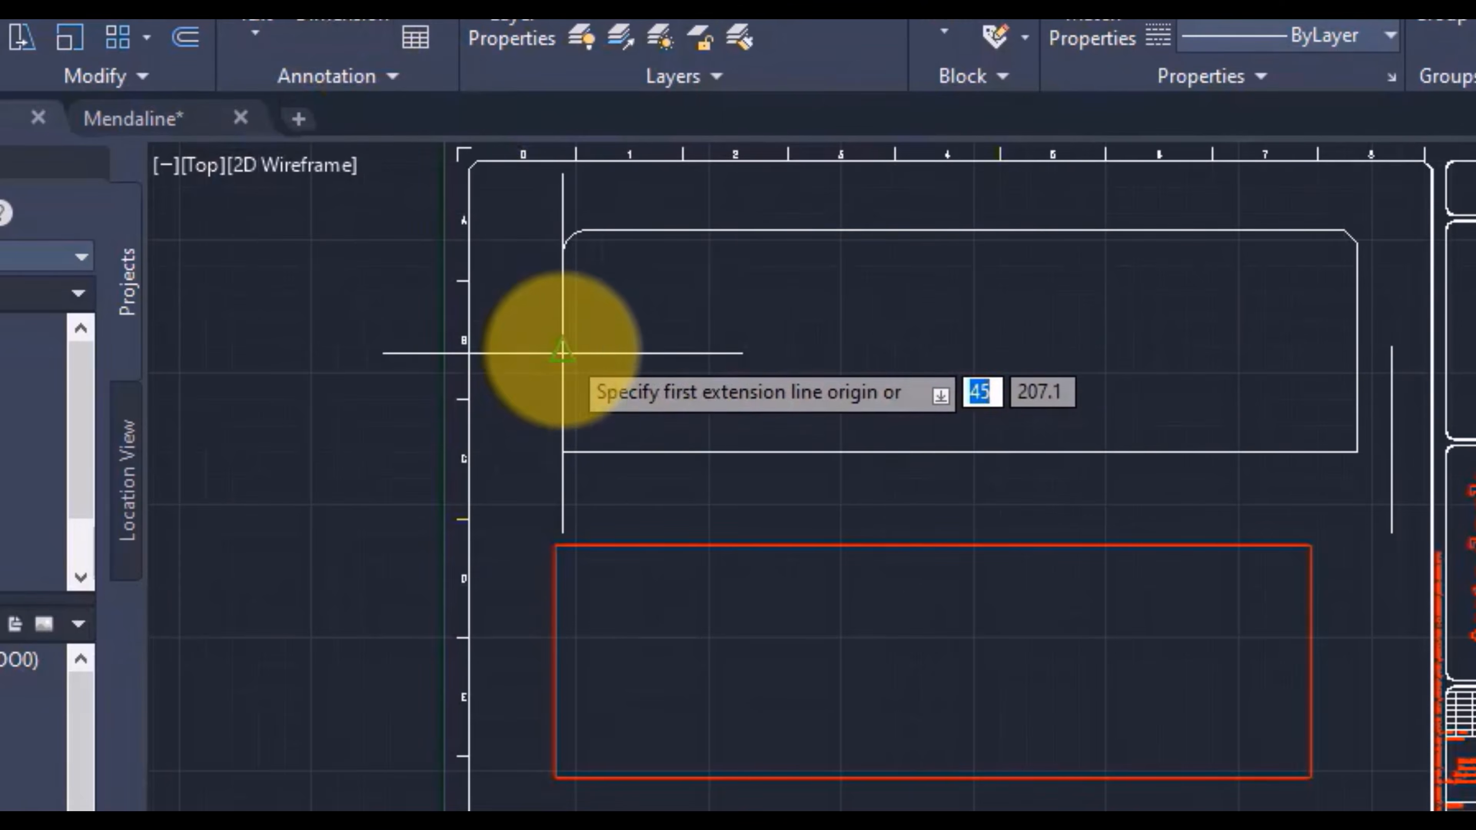
{"action": "left_click", "coordinate": [439, 22]}
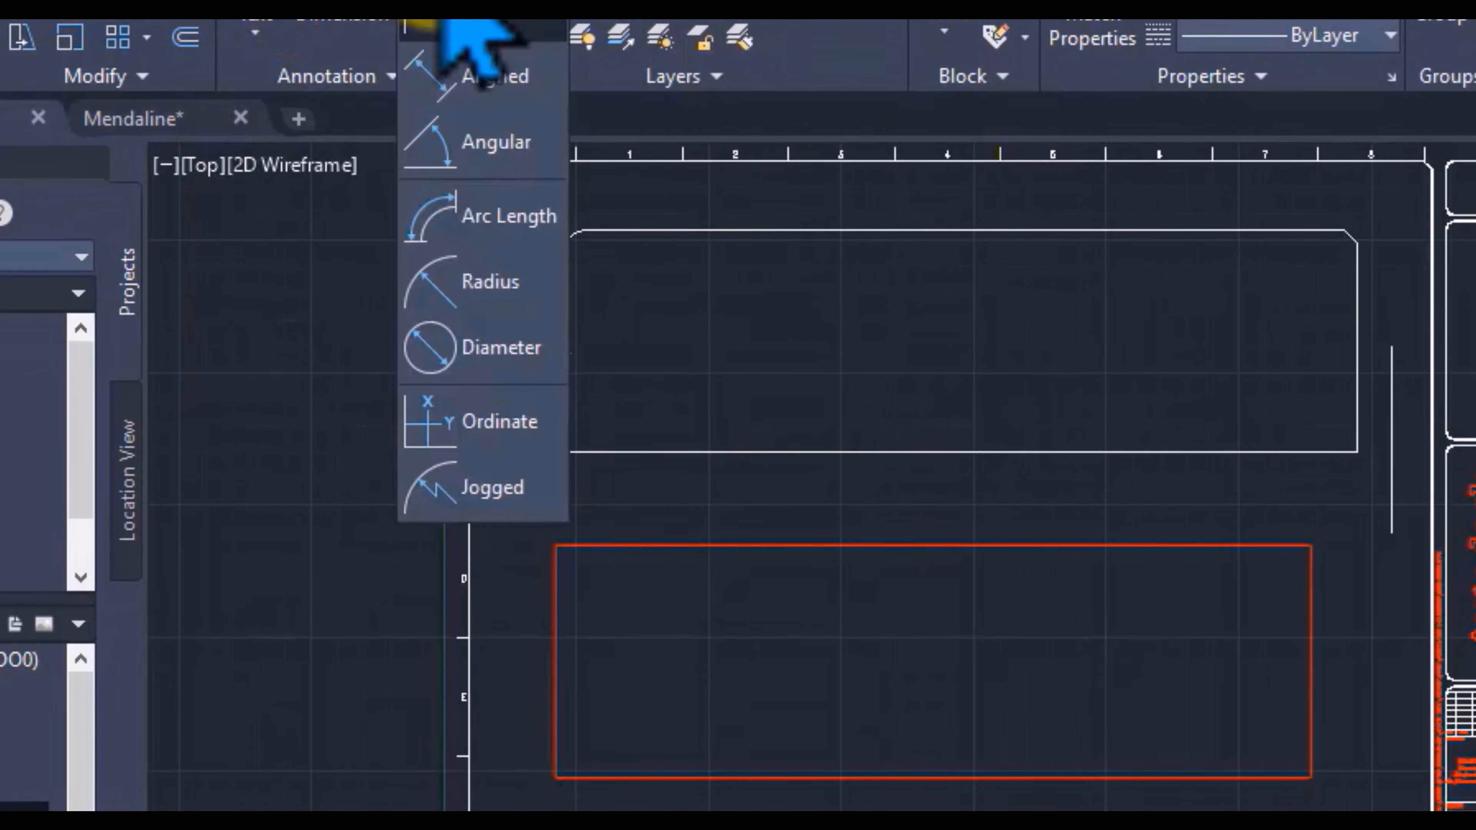
{"action": "left_click", "coordinate": [455, 78]}
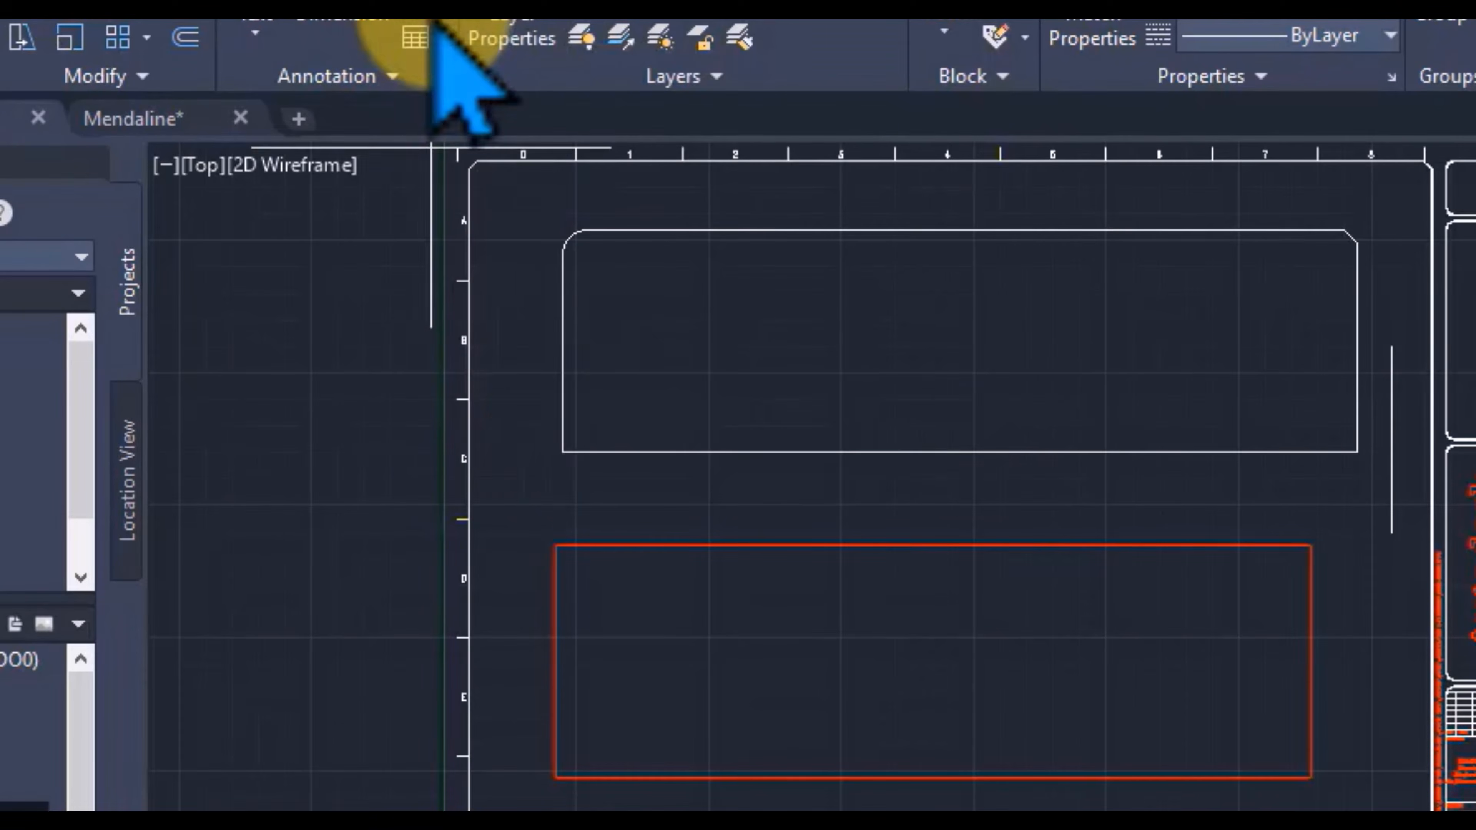
{"action": "left_click", "coordinate": [563, 451]}
{"action": "left_click", "coordinate": [1358, 451]}
{"action": "left_click", "coordinate": [907, 353]}
Step: Inspect the aligned dimension's text up close and undo the dimension
{"action": "scroll", "coordinate": [946, 366], "scroll_direction": "up", "scroll_amount": 4}
{"action": "middle_click_drag", "start_coordinate": [946, 366], "coordinate": [1282, 488]}
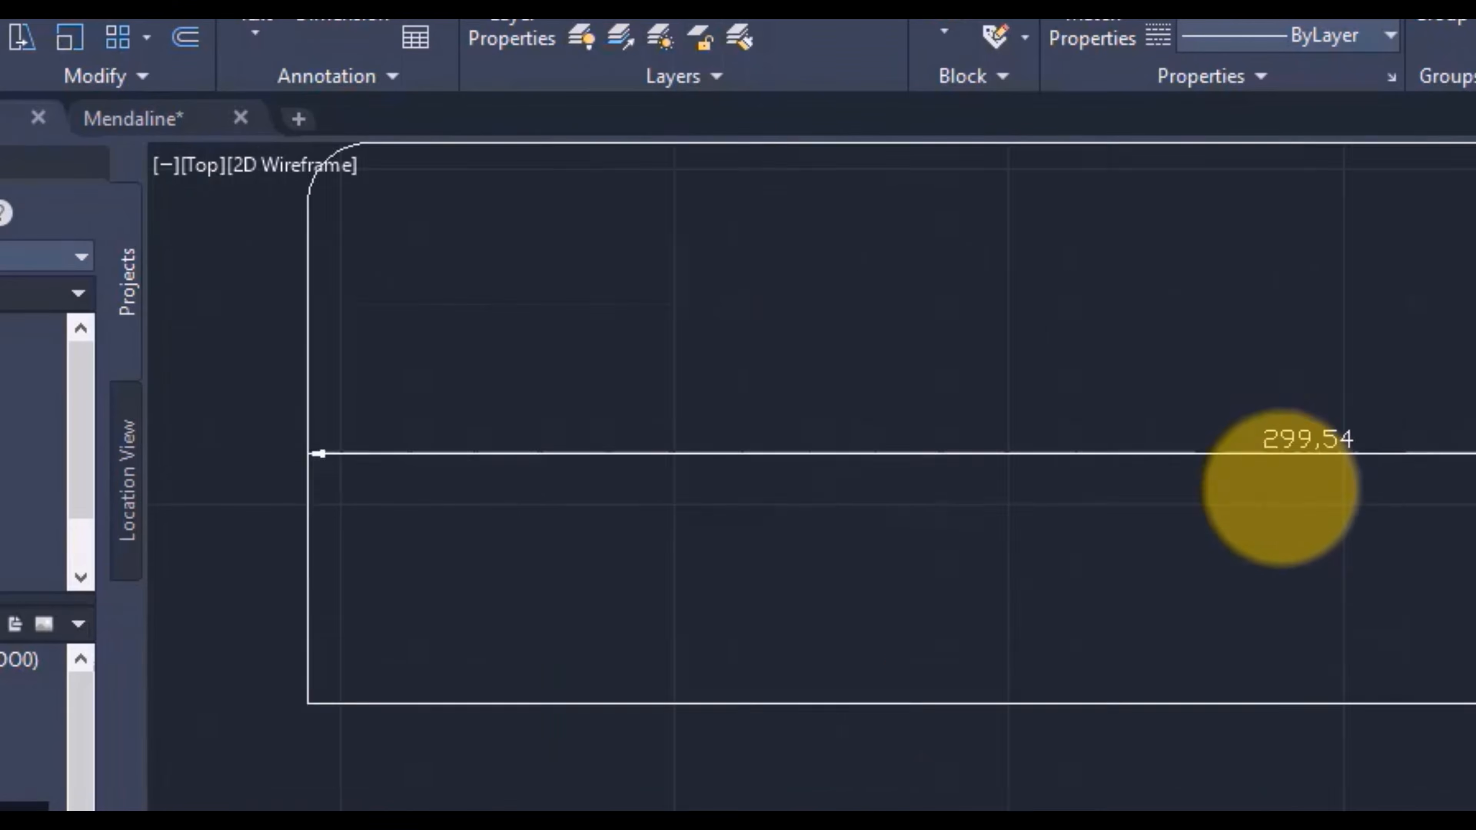
{"action": "scroll", "coordinate": [1282, 488], "scroll_direction": "down", "scroll_amount": 4}
{"action": "middle_click_drag", "start_coordinate": [1473, 515], "coordinate": [979, 393]}
{"action": "key", "text": "ctrl+z"}
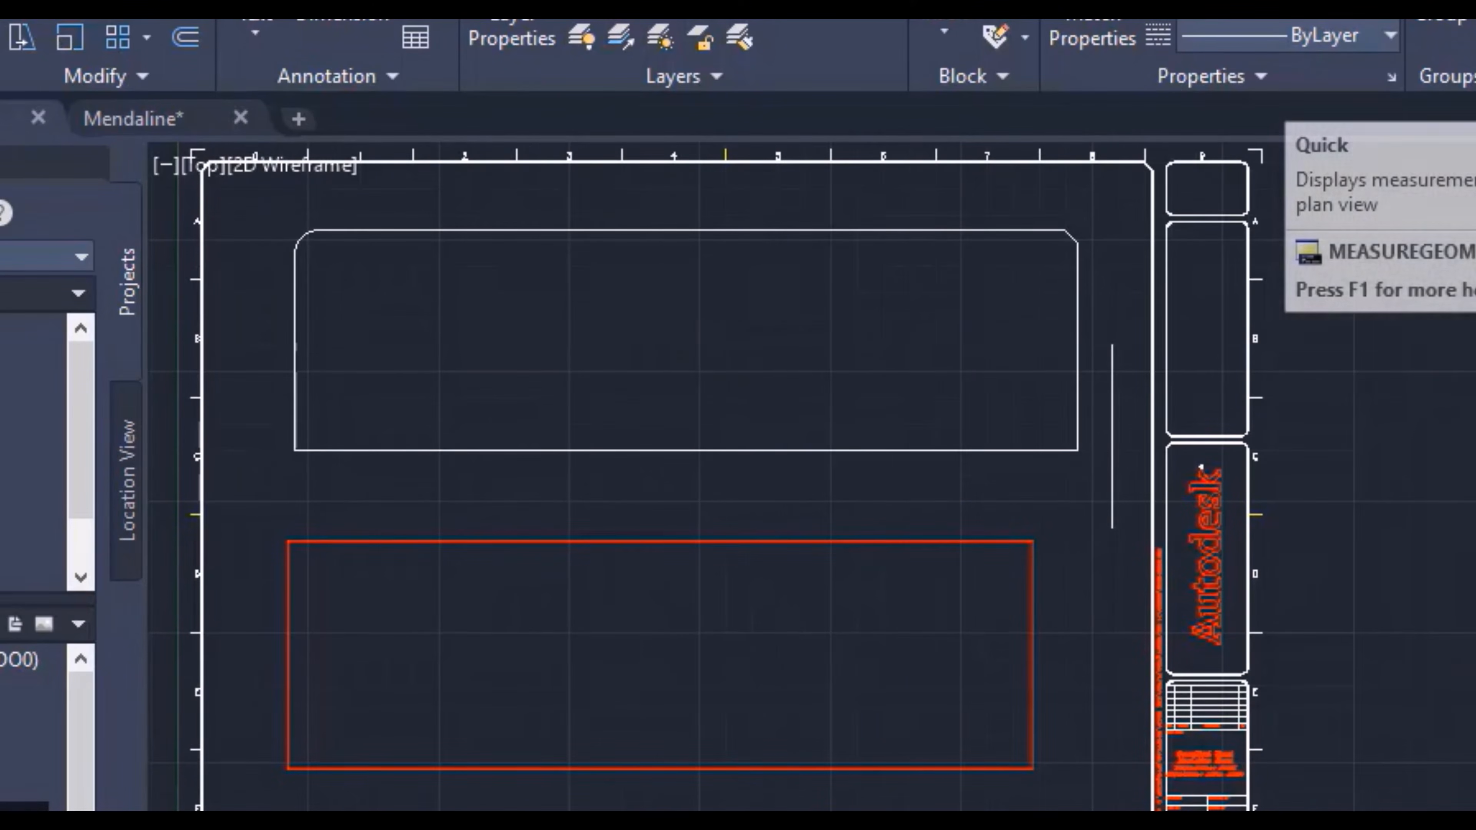
{"action": "left_click", "coordinate": [1475, 79]}
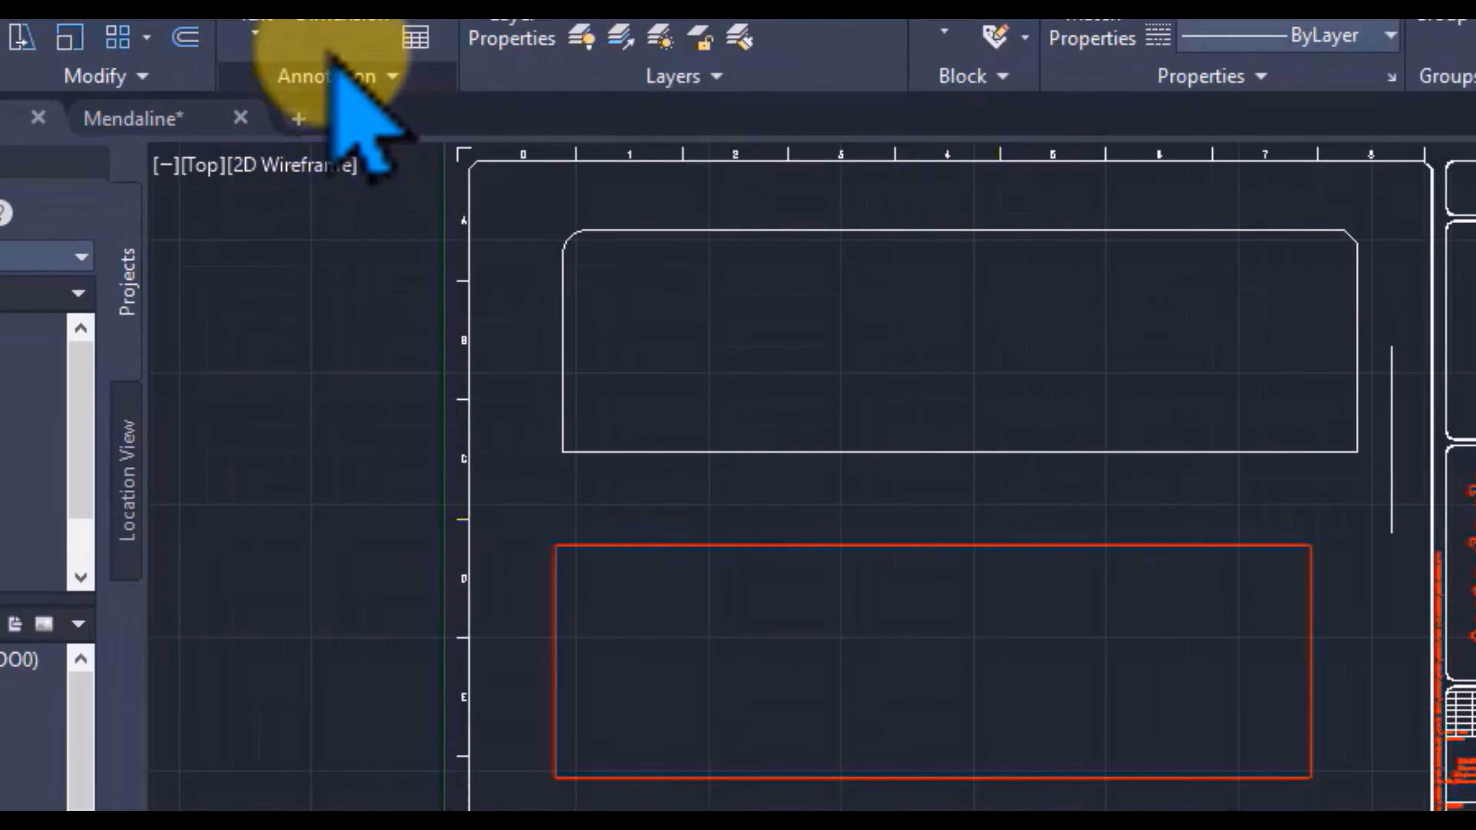
{"action": "left_click", "coordinate": [437, 35]}
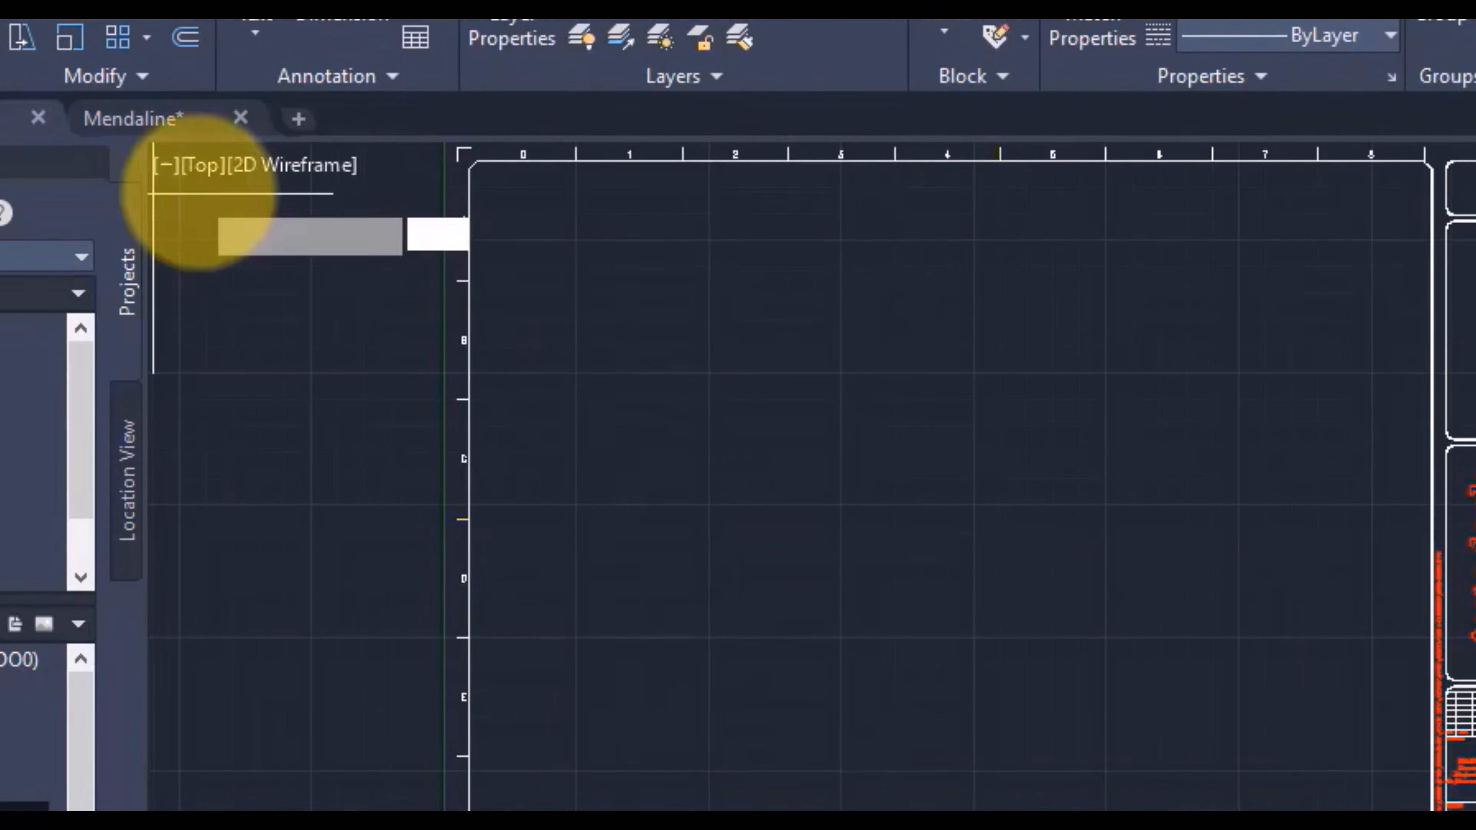
Step: Draw a large closed triangle from three plain lines in the upper half of the drawing frame
{"action": "left_click", "coordinate": [622, 281]}
{"action": "left_click", "coordinate": [1238, 281]}
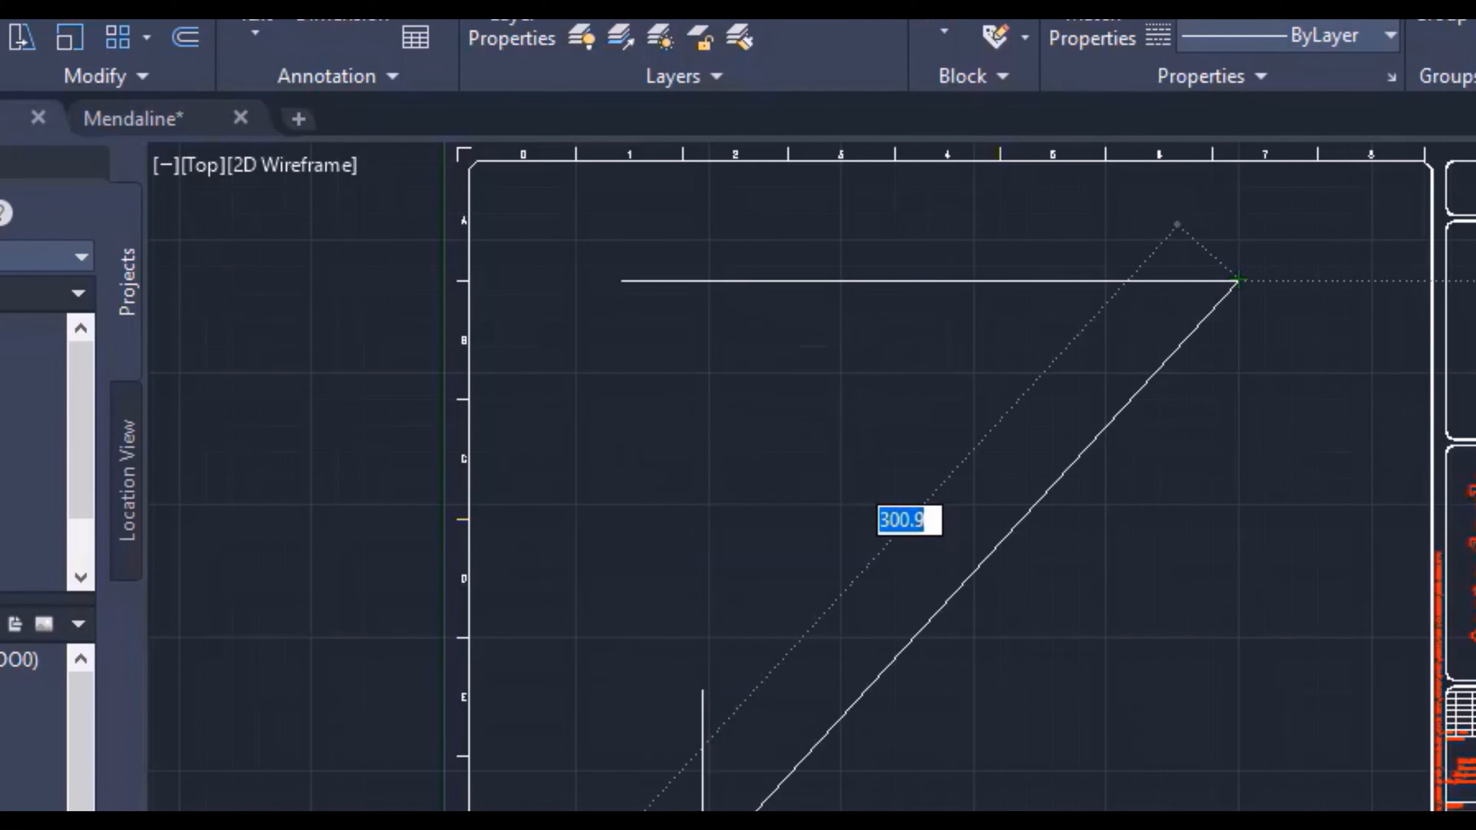
{"action": "left_click", "coordinate": [609, 510]}
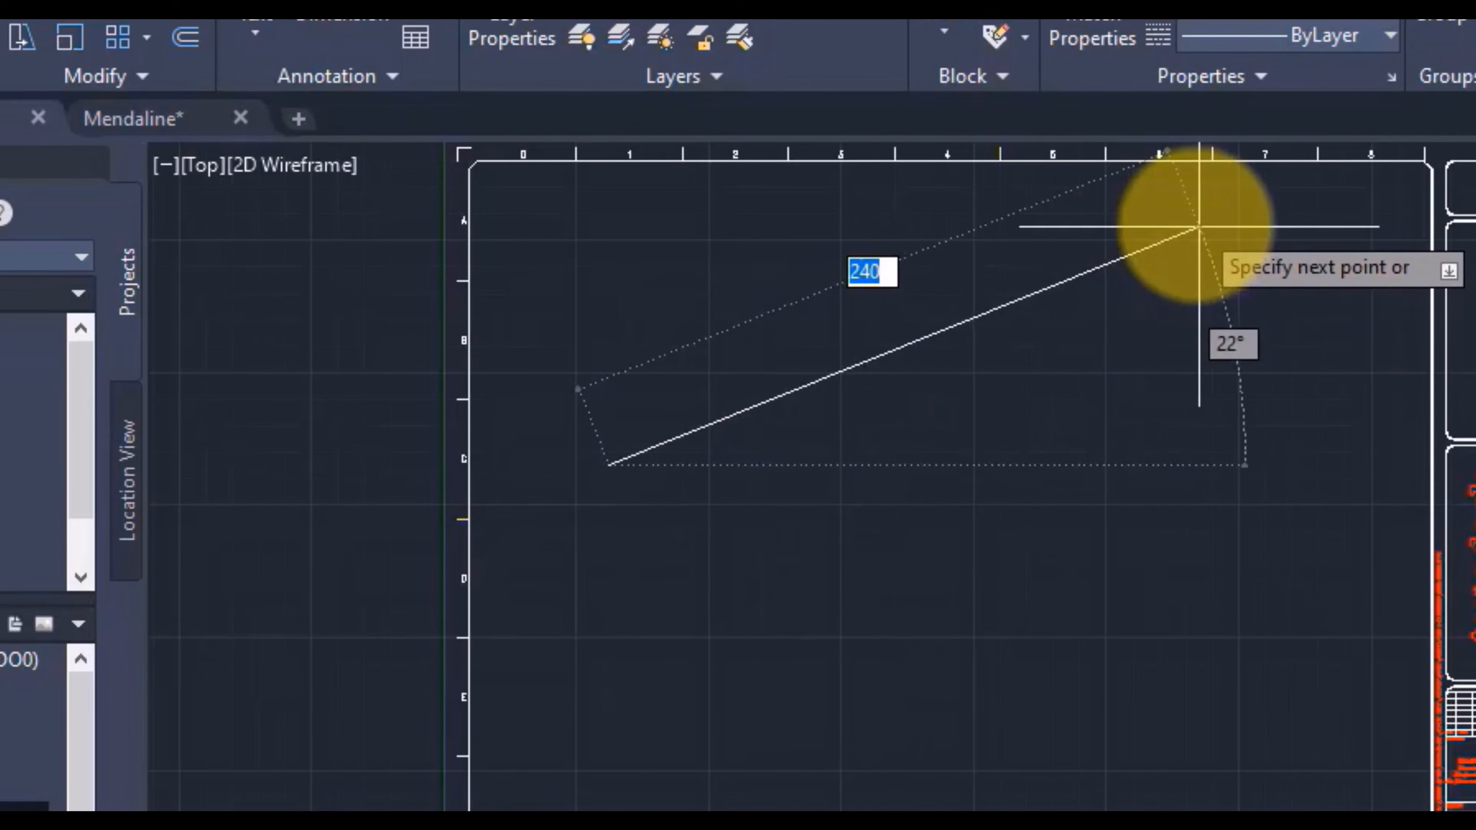
{"action": "left_click", "coordinate": [1198, 227]}
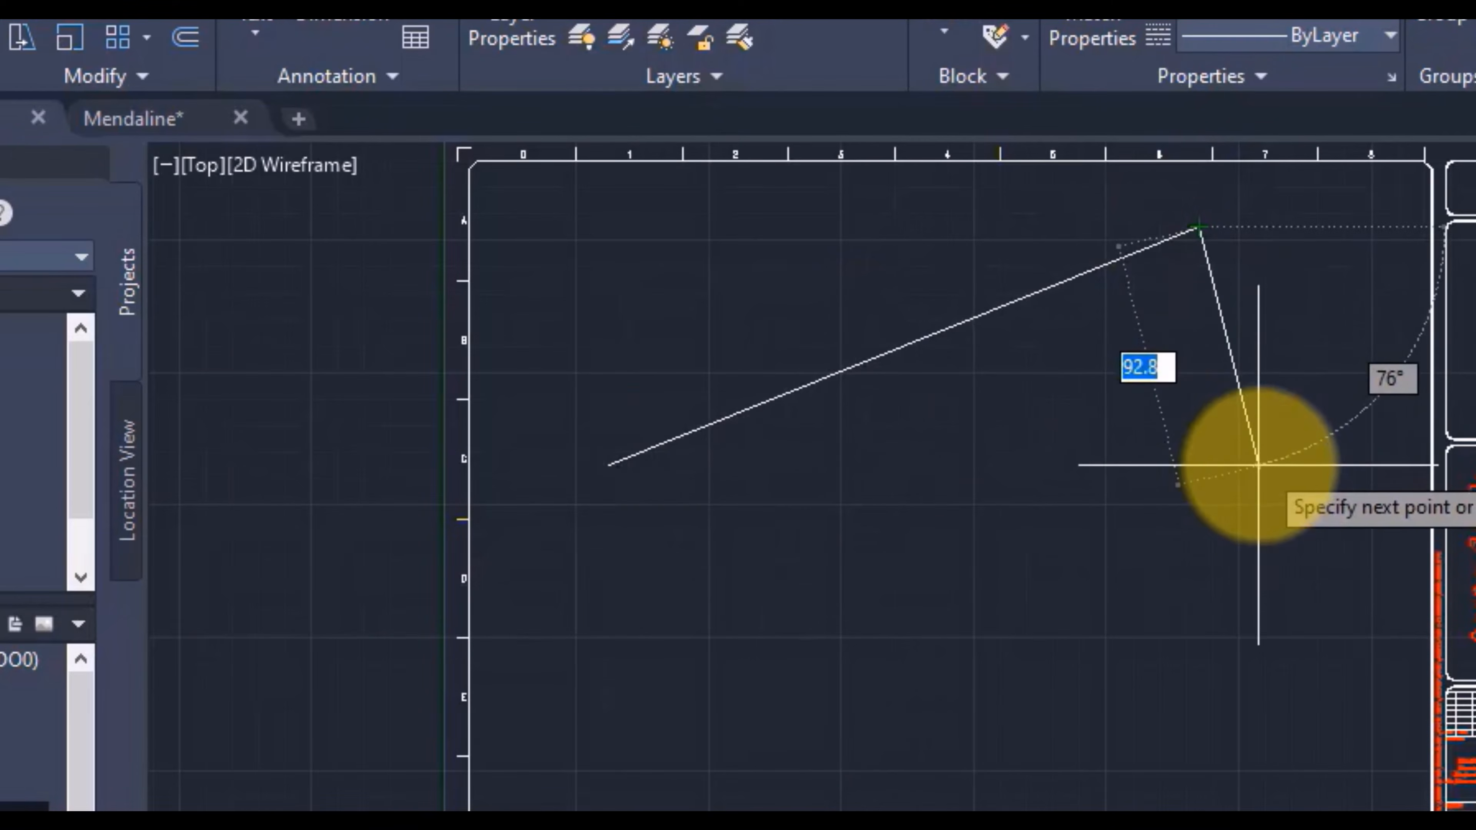
{"action": "left_click", "coordinate": [1297, 525]}
{"action": "left_click", "coordinate": [609, 465]}
{"action": "key", "text": "Escape"}
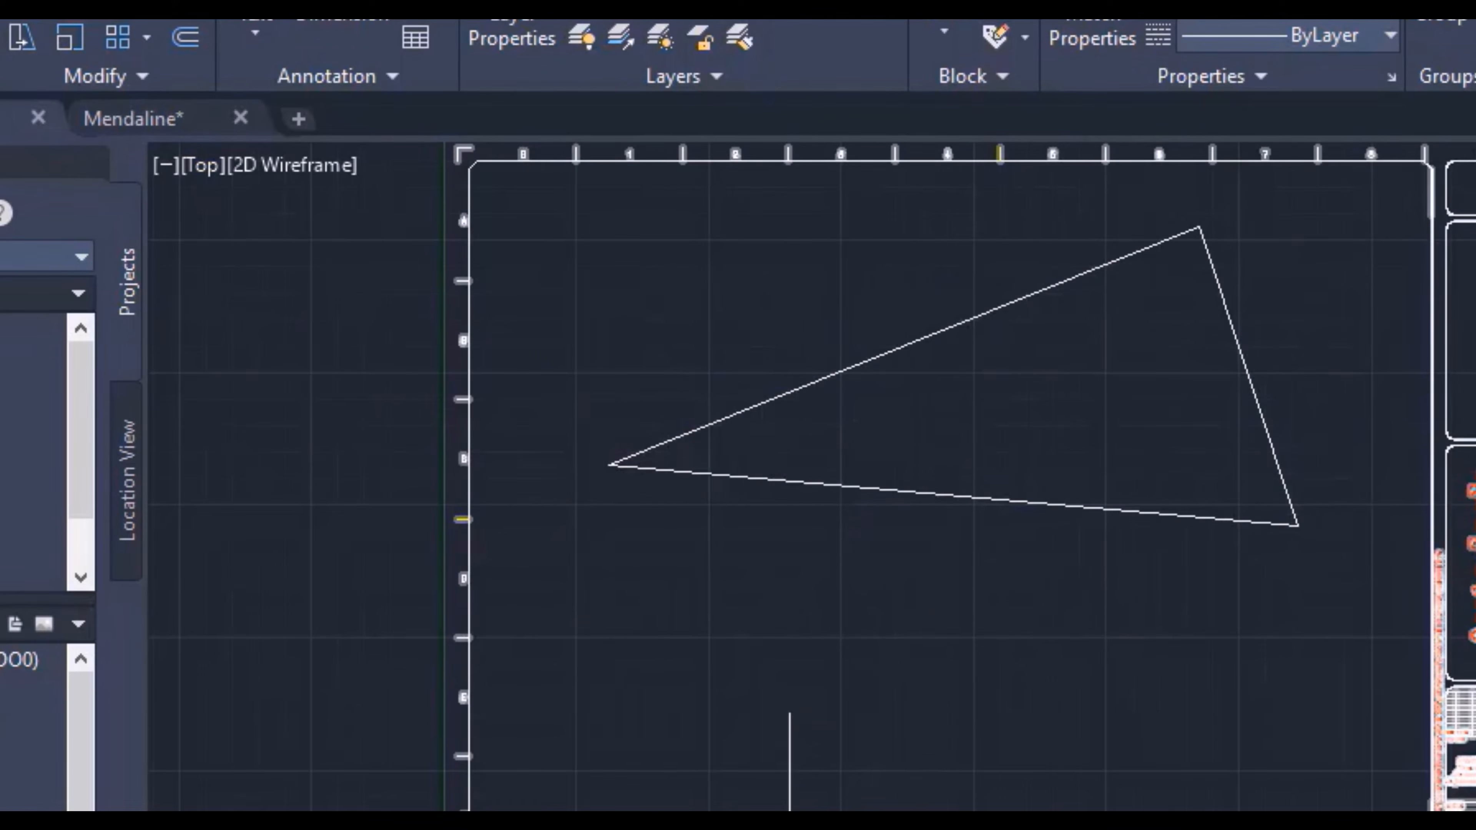
{"action": "key", "text": "space"}
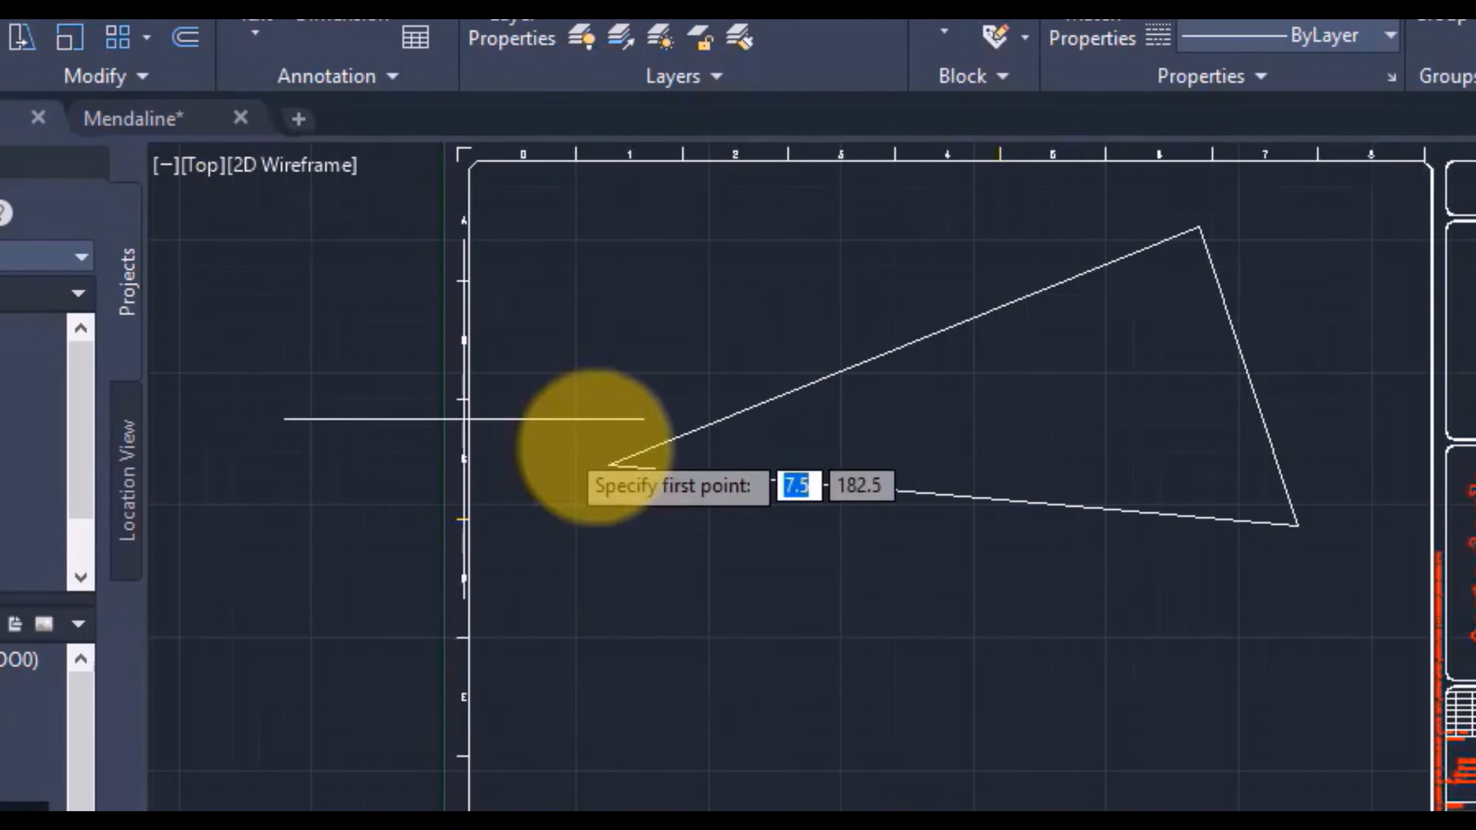
{"action": "left_click", "coordinate": [650, 670]}
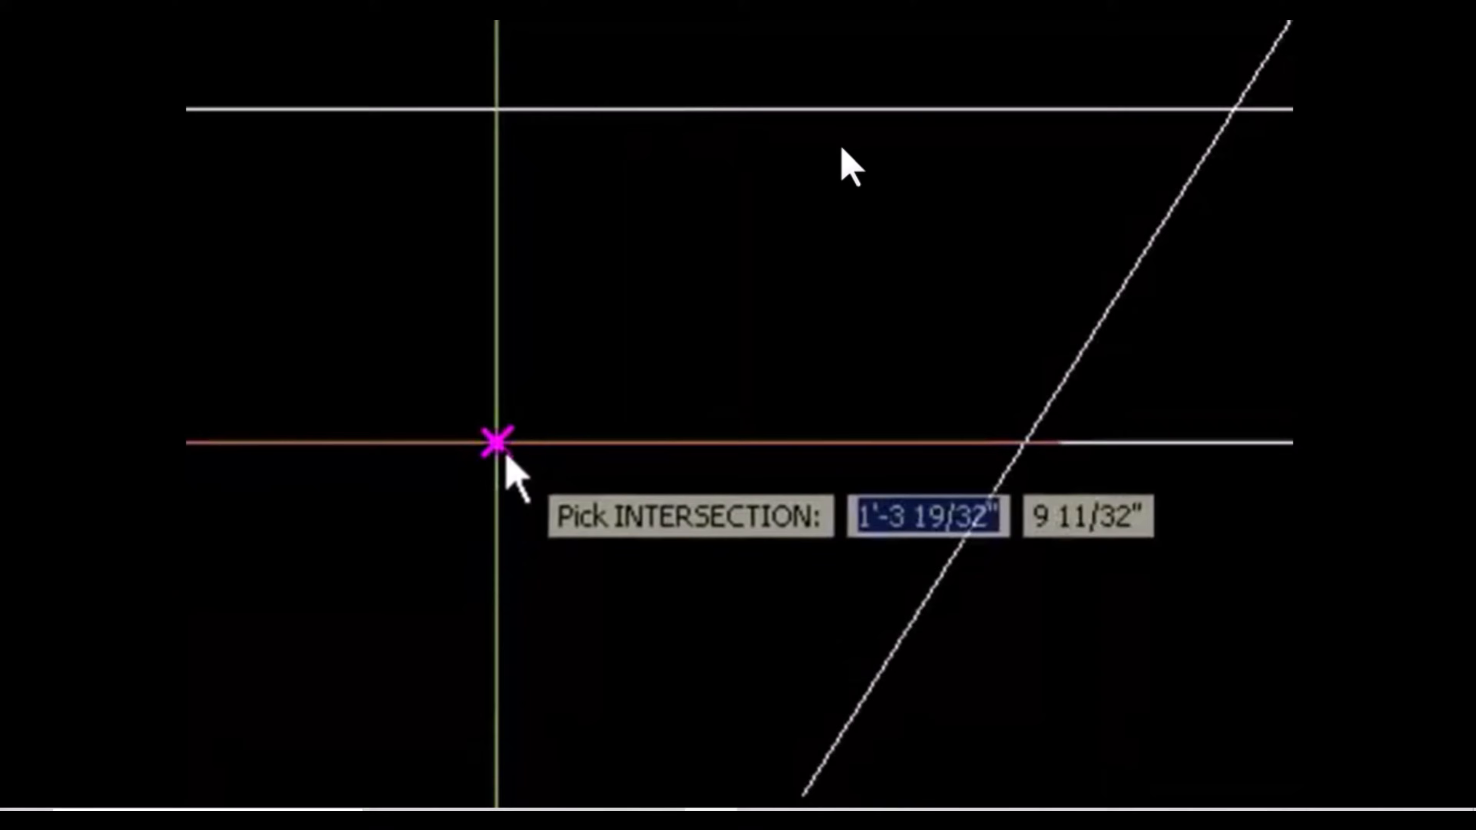
Step: Insert a loop in the vertical line at the lower horizontal line, and start another at that line's crossing with the slanted line
{"action": "left_click", "coordinate": [505, 457]}
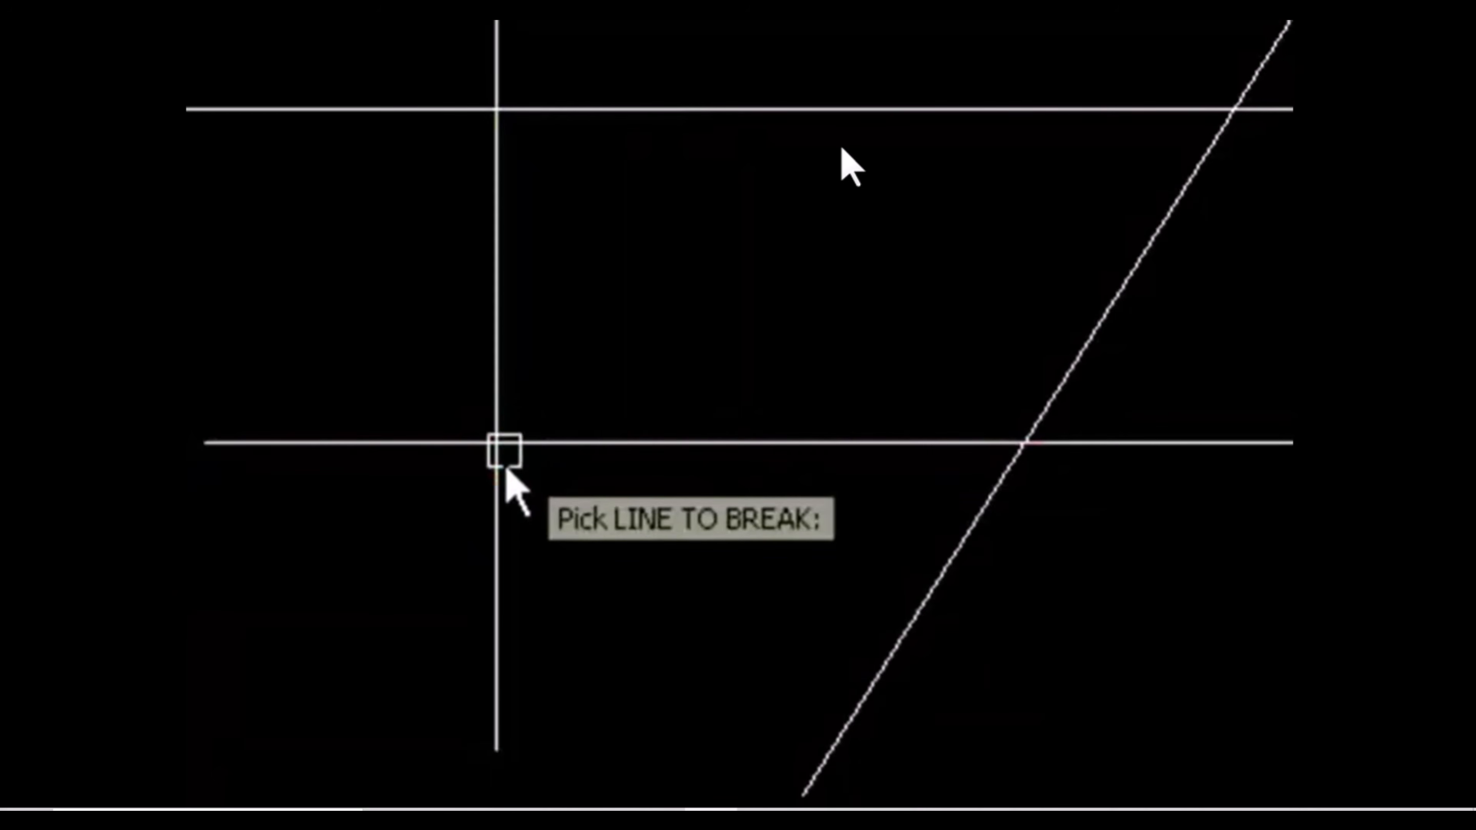
{"action": "left_click", "coordinate": [505, 542]}
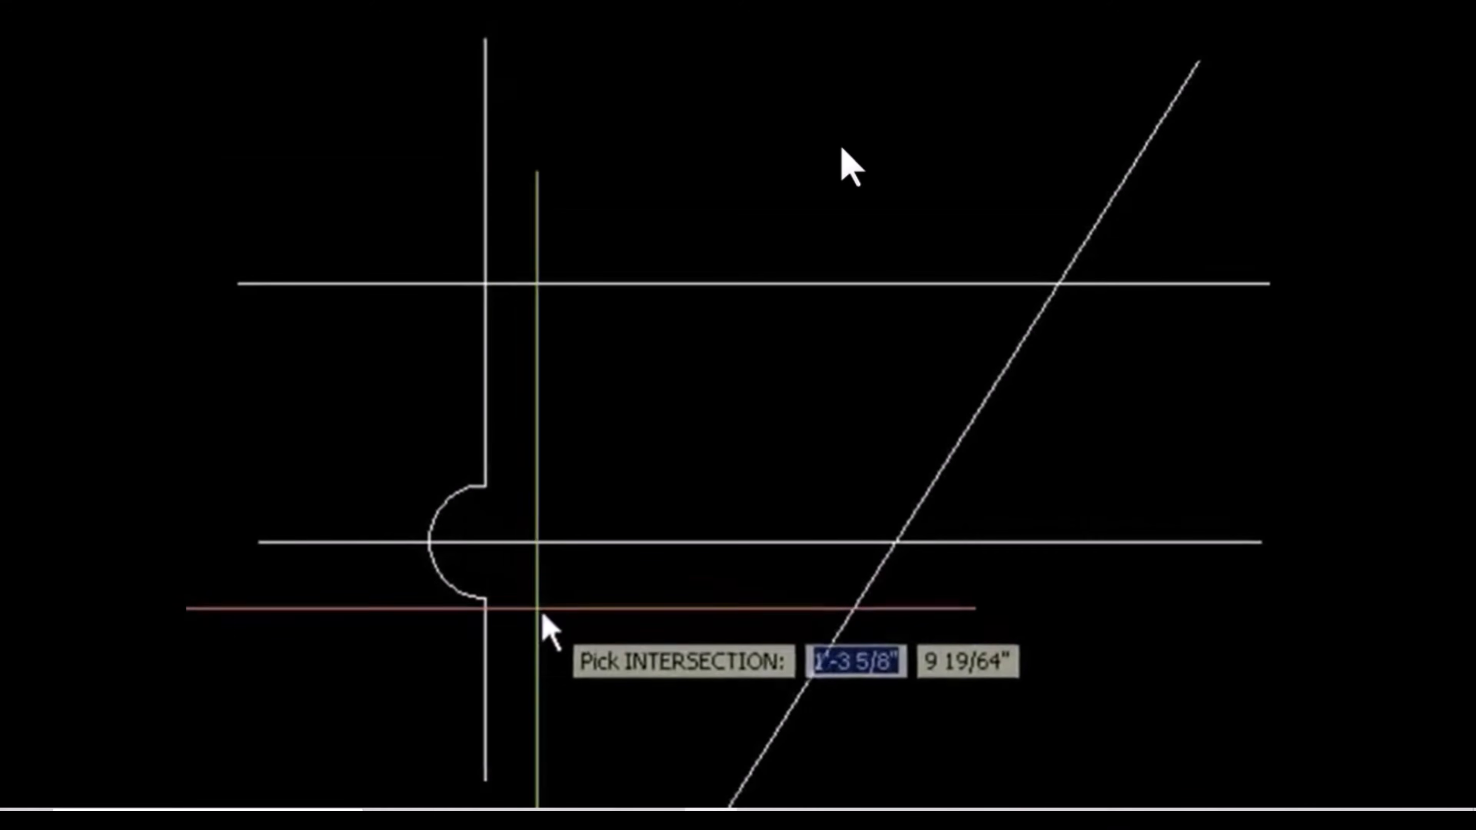
{"action": "left_click", "coordinate": [897, 558]}
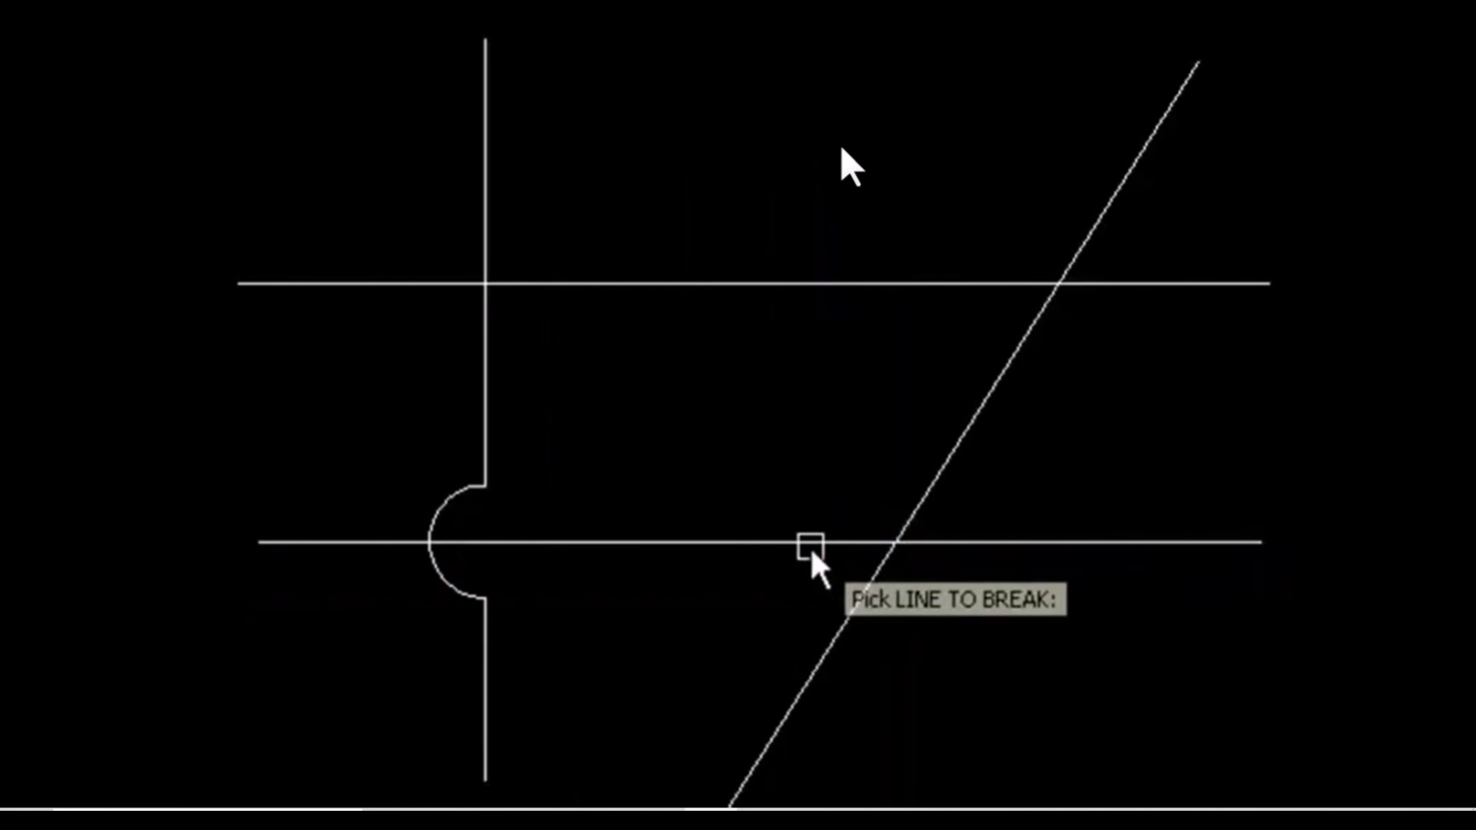